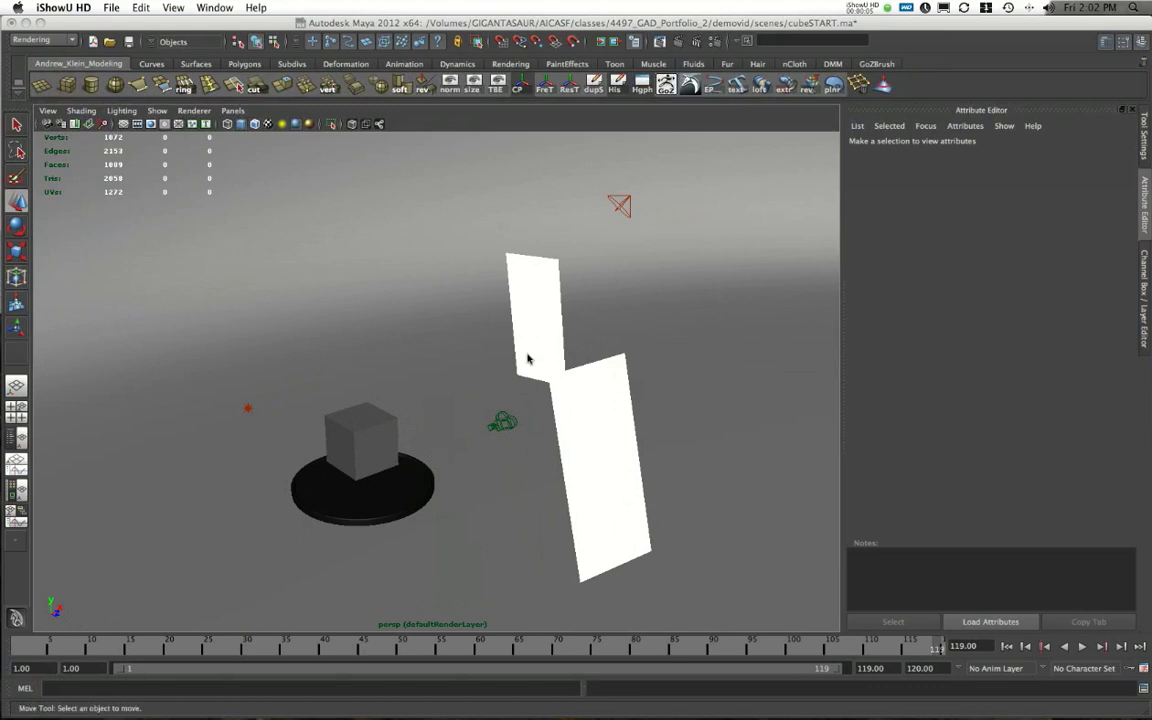
Examine the cube on its round stand, the white reflector planes and the lights from several angles
{"action": "left_click_drag", "start_coordinate": [528, 359], "coordinate": [364, 362], "text": "alt"}
{"action": "left_click_drag", "start_coordinate": [615, 520], "coordinate": [329, 365], "text": "alt"}
{"action": "right_click_drag", "start_coordinate": [329, 365], "coordinate": [633, 502], "text": "alt"}
{"action": "left_click_drag", "start_coordinate": [347, 311], "coordinate": [242, 329], "text": "alt"}
{"action": "middle_click_drag", "start_coordinate": [242, 329], "coordinate": [341, 331], "text": "alt"}
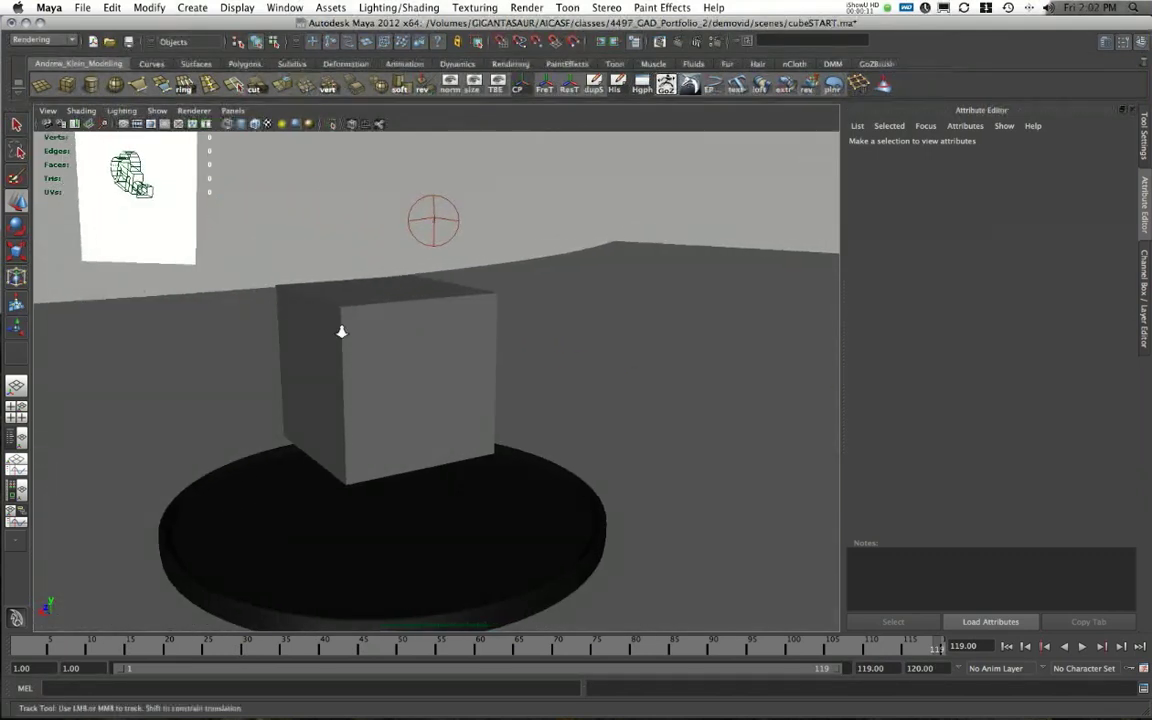
{"action": "left_click_drag", "start_coordinate": [341, 331], "coordinate": [327, 381], "text": "alt"}
{"action": "middle_click_drag", "start_coordinate": [327, 381], "coordinate": [440, 428], "text": "alt"}
{"action": "right_click_drag", "start_coordinate": [440, 428], "coordinate": [444, 399], "text": "alt"}
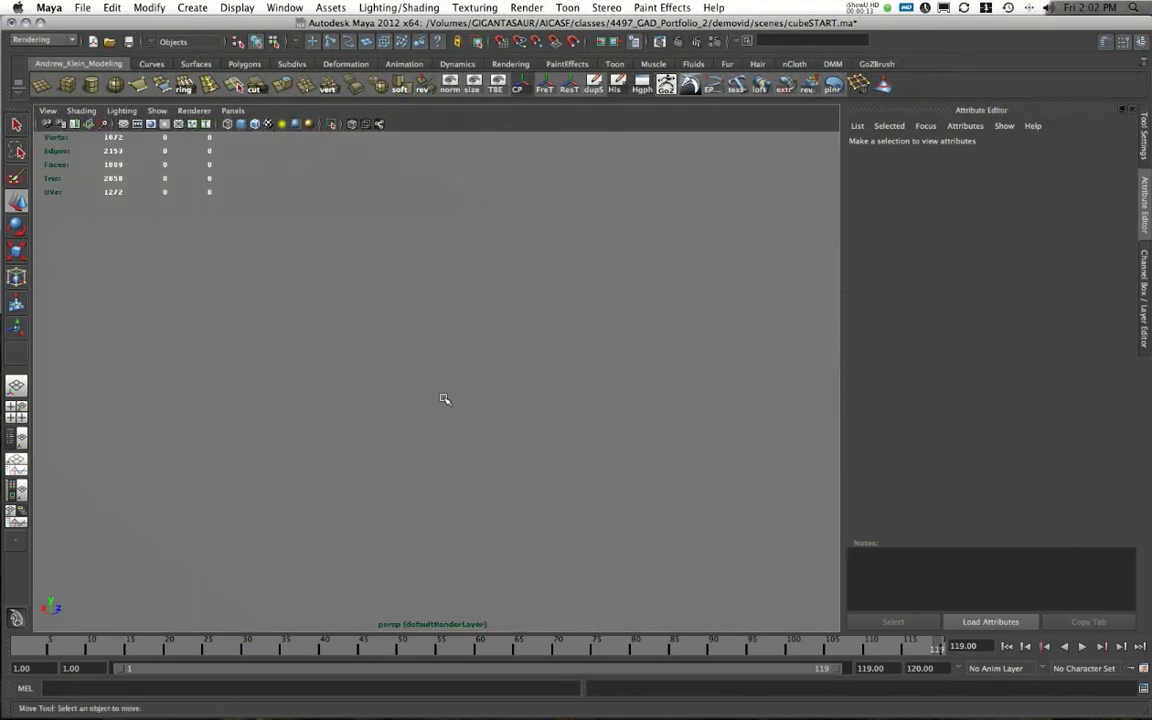
{"action": "left_click_drag", "start_coordinate": [445, 399], "coordinate": [386, 352], "text": "alt"}
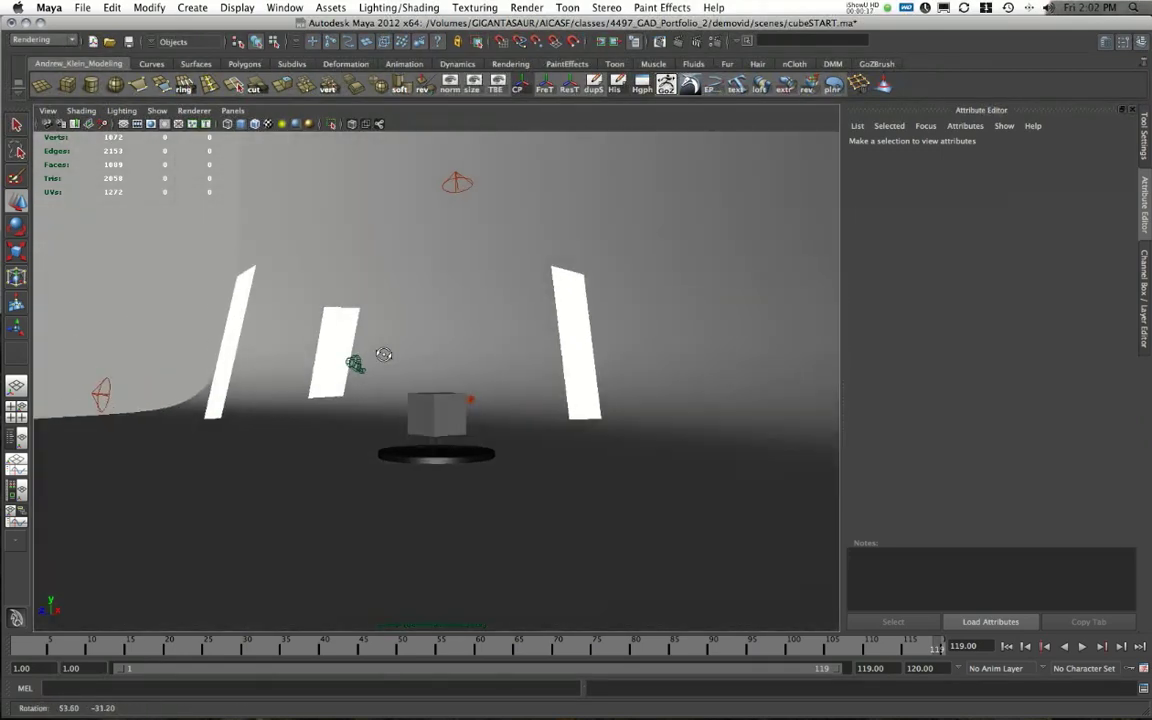
{"action": "right_click_drag", "start_coordinate": [386, 352], "coordinate": [549, 496], "text": "alt"}
{"action": "left_click_drag", "start_coordinate": [549, 496], "coordinate": [440, 355], "text": "alt"}
{"action": "left_click", "coordinate": [399, 399]}
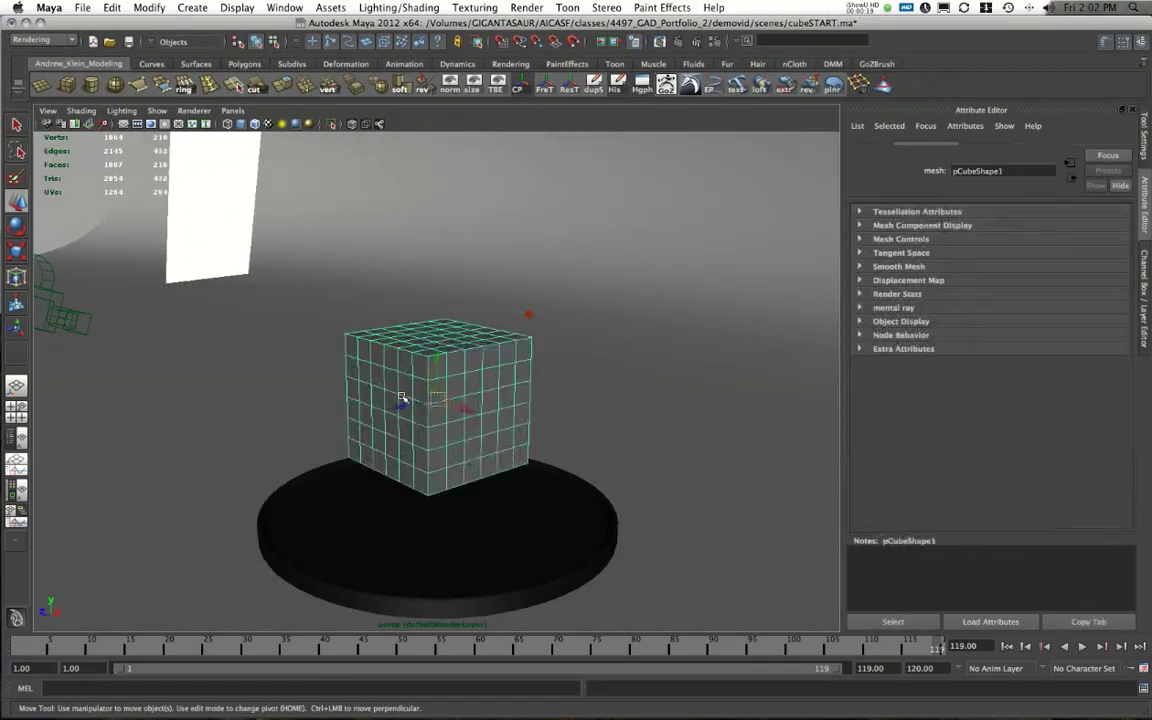
{"action": "right_click_drag", "start_coordinate": [399, 399], "coordinate": [237, 293], "text": "alt"}
{"action": "left_click_drag", "start_coordinate": [237, 293], "coordinate": [141, 212], "text": "alt"}
{"action": "left_click", "coordinate": [226, 254]}
{"action": "left_click_drag", "start_coordinate": [226, 254], "coordinate": [372, 332], "text": "alt"}
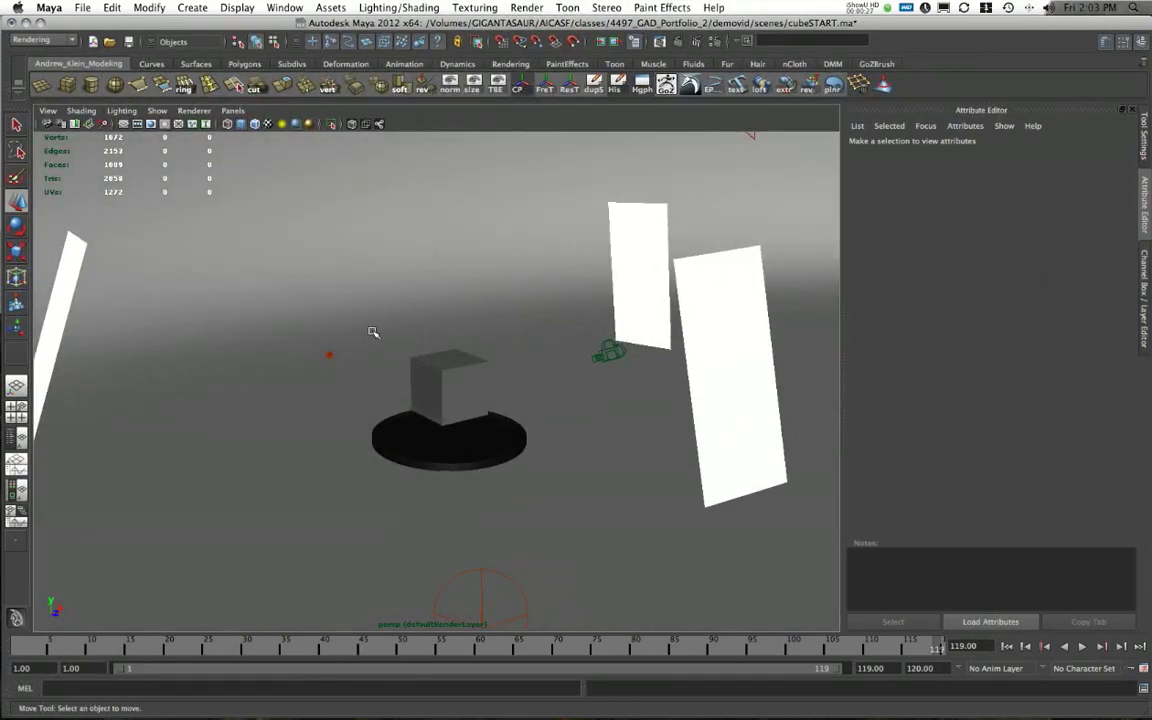
{"action": "right_click_drag", "start_coordinate": [391, 328], "coordinate": [339, 340], "text": "alt"}
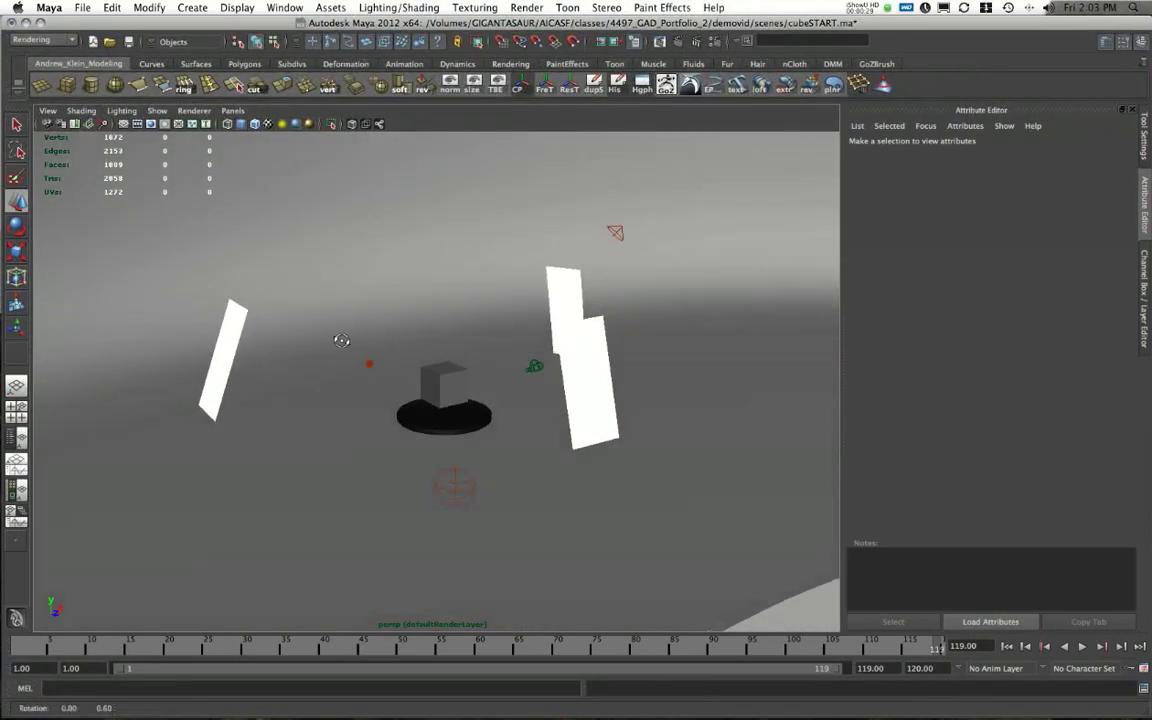
{"action": "left_click_drag", "start_coordinate": [342, 340], "coordinate": [316, 338], "text": "alt"}
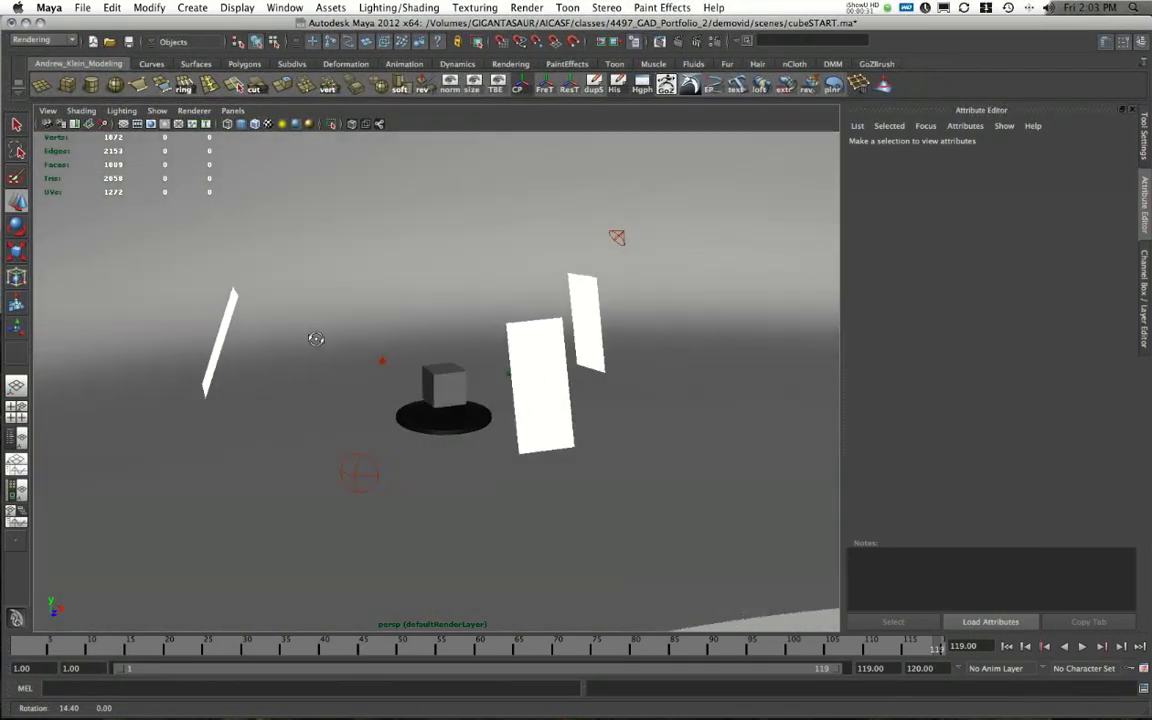
{"action": "left_click_drag", "start_coordinate": [429, 353], "coordinate": [404, 378], "text": "alt"}
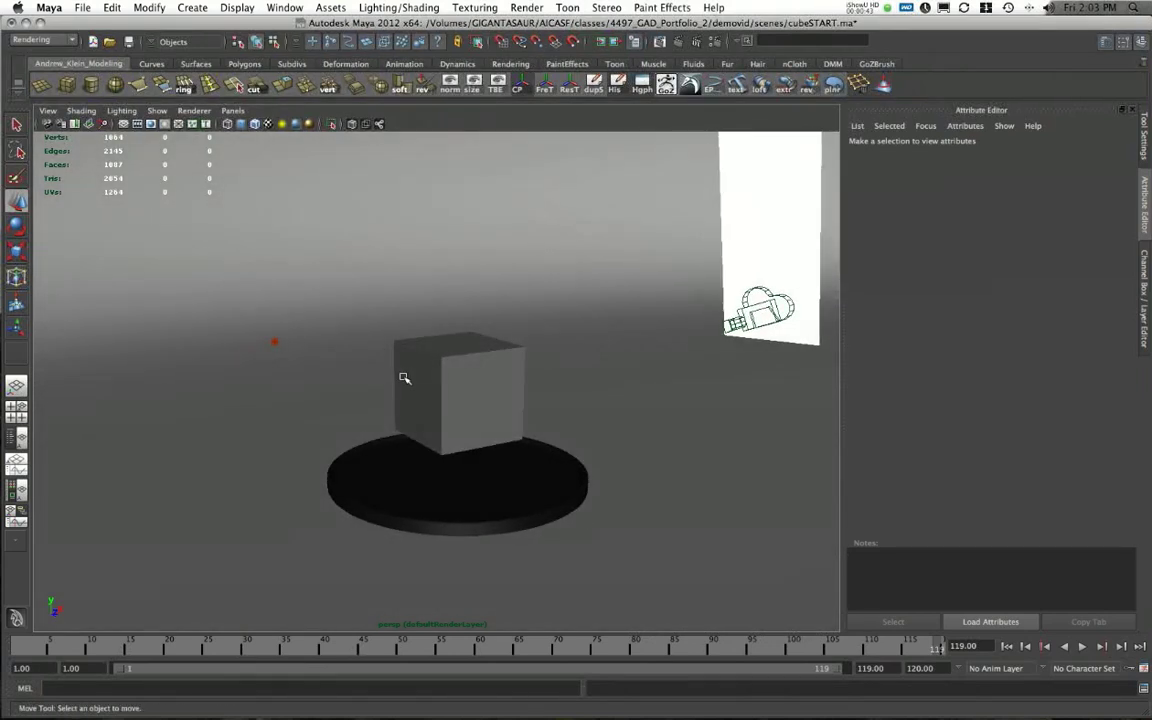
Select the cube on the stand and display its texture in the viewport
{"action": "left_click_drag", "start_coordinate": [570, 358], "coordinate": [442, 414], "text": "alt"}
{"action": "left_click", "coordinate": [442, 414]}
{"action": "right_click_drag", "start_coordinate": [336, 387], "coordinate": [495, 473], "text": "alt"}
{"action": "left_click", "coordinate": [495, 473]}
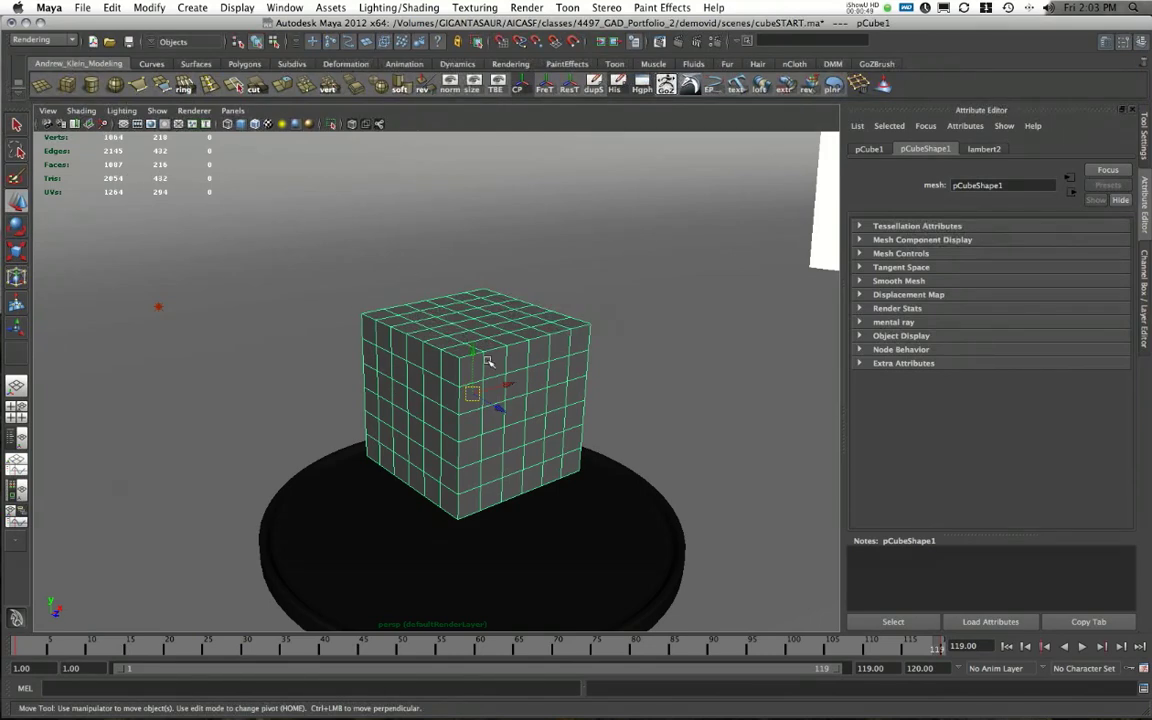
{"action": "right_click_drag", "start_coordinate": [487, 361], "coordinate": [305, 412], "text": "alt"}
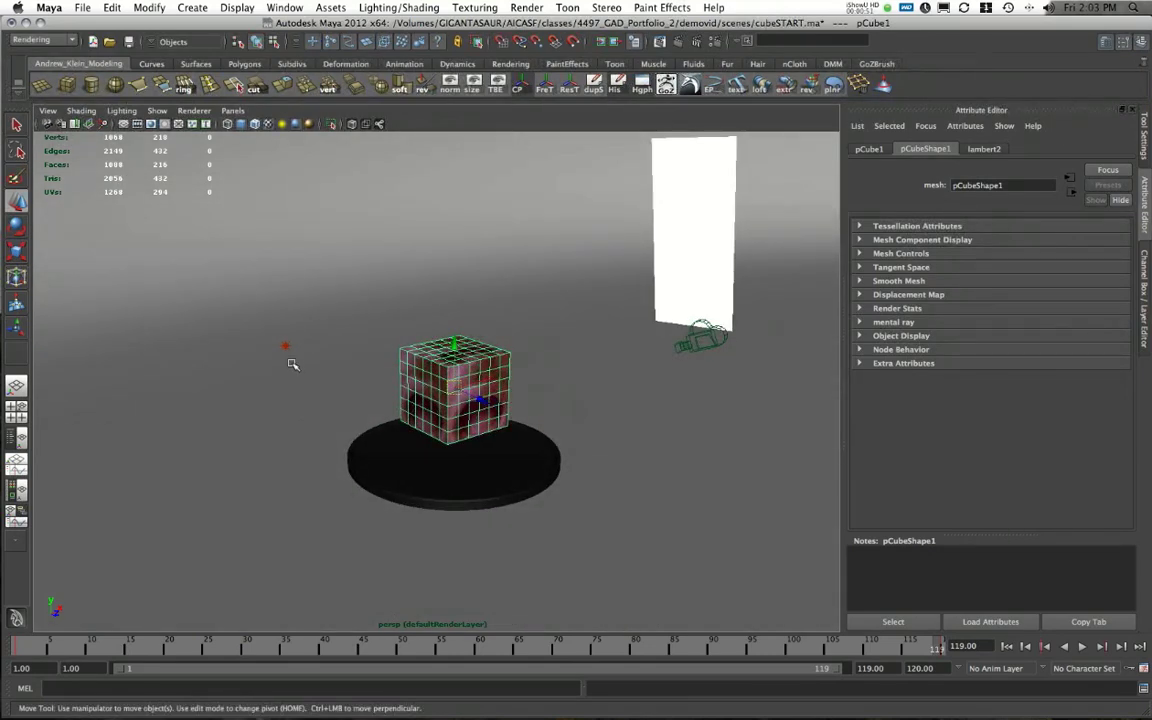
{"action": "right_click_drag", "start_coordinate": [291, 364], "coordinate": [628, 385], "text": "alt"}
Play the animation, stop it at frame 25 and inspect the cube's mouth texture up close
{"action": "left_click", "coordinate": [620, 406]}
{"action": "left_click_drag", "start_coordinate": [638, 367], "coordinate": [607, 438], "text": "alt"}
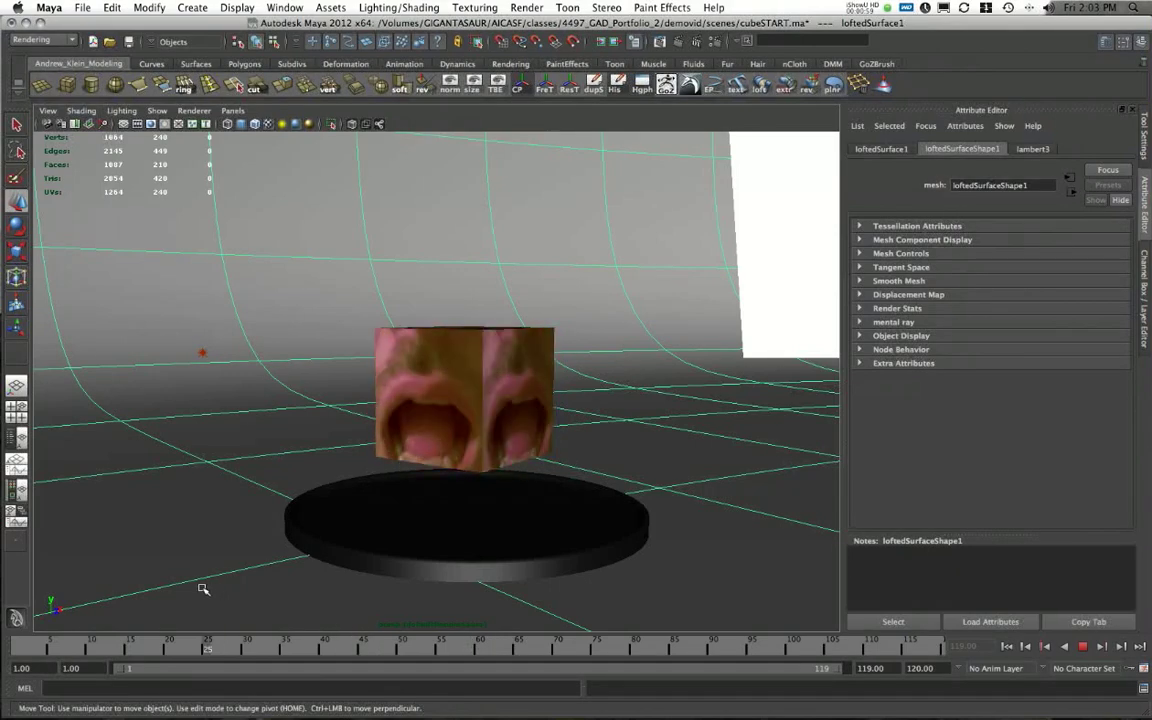
{"action": "key", "text": "Escape"}
{"action": "left_click_drag", "start_coordinate": [411, 392], "coordinate": [399, 489], "text": "alt"}
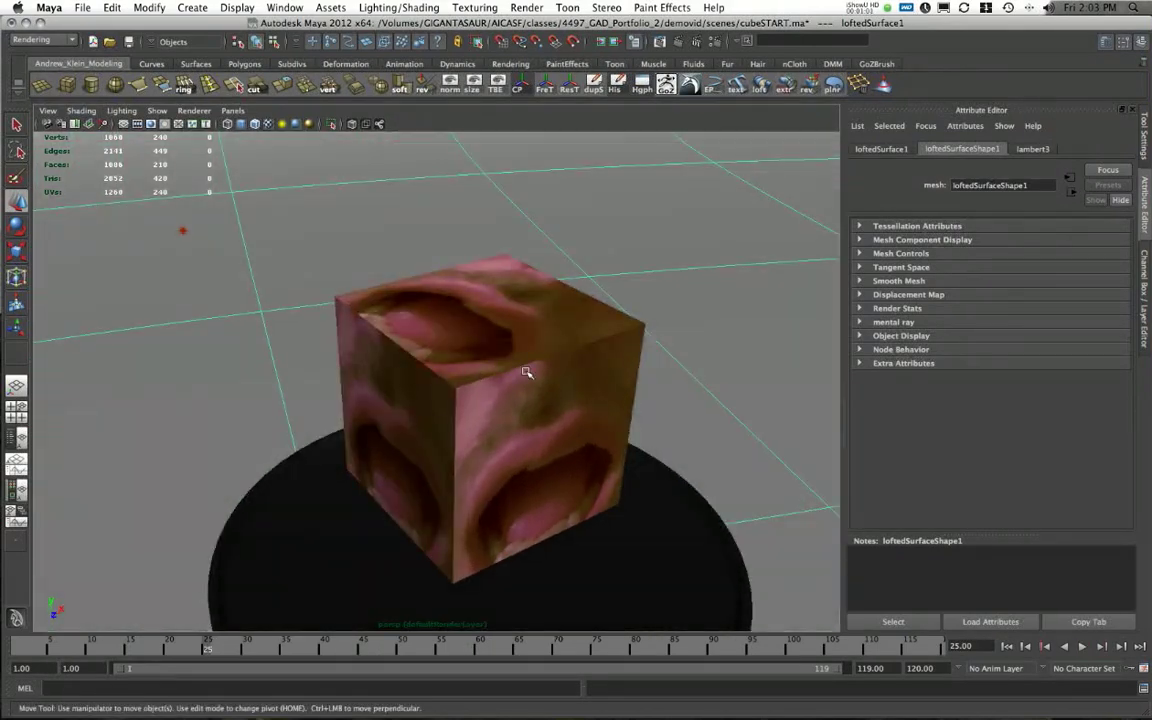
{"action": "mouse_move", "coordinate": [527, 373]}
{"action": "left_mouse_down", "text": "alt"}
{"action": "mouse_move", "coordinate": [551, 385]}
{"action": "mouse_move", "coordinate": [549, 367]}
{"action": "left_mouse_up", "text": "alt"}
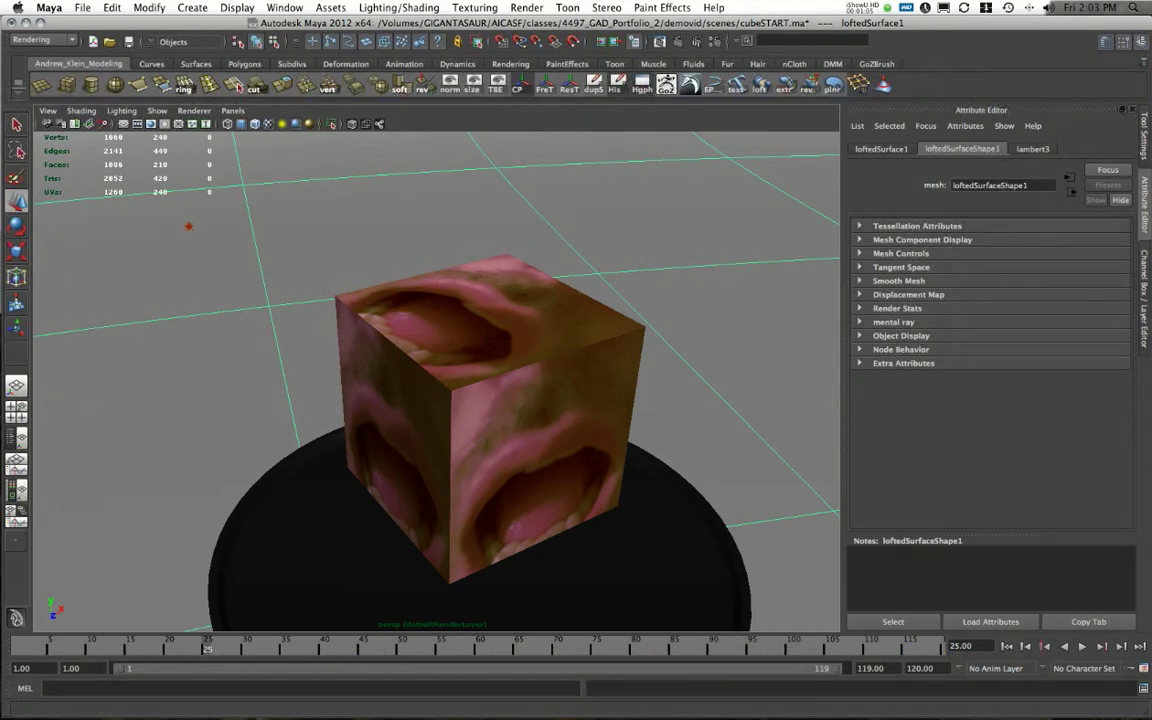
Switch to QuickTime Player and enlarge the BURNME.mov window over the scene
{"action": "key", "text": "super+Tab"}
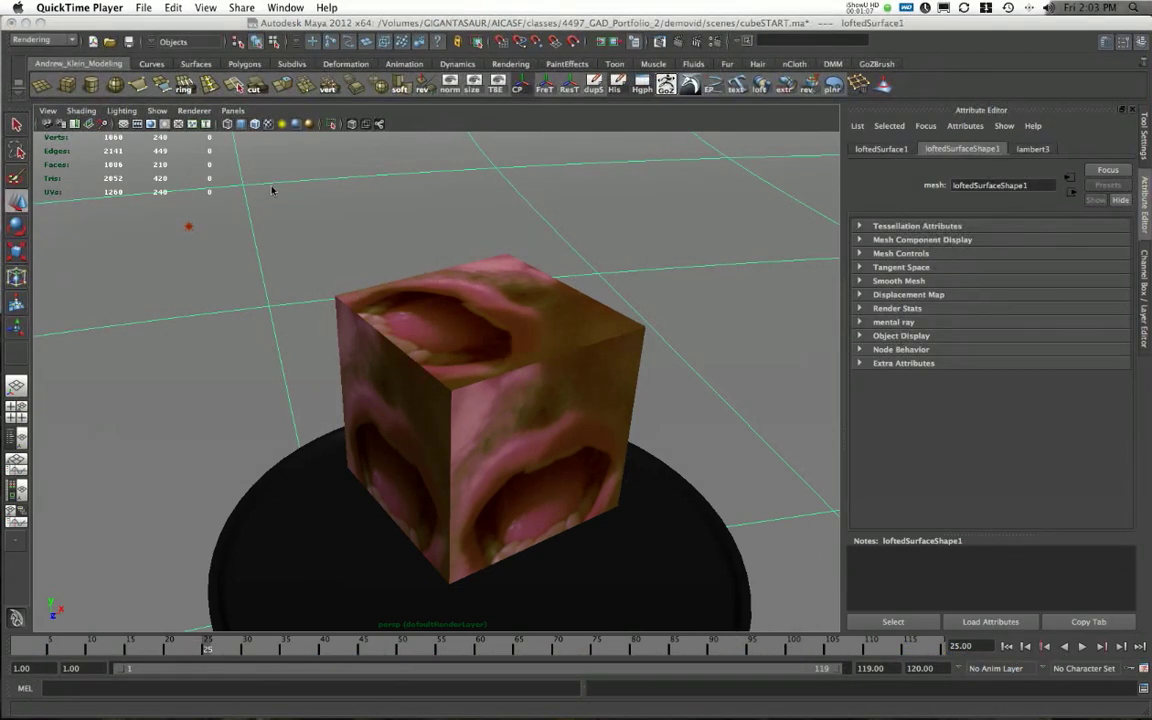
{"action": "left_click_drag", "start_coordinate": [315, 75], "coordinate": [460, 122]}
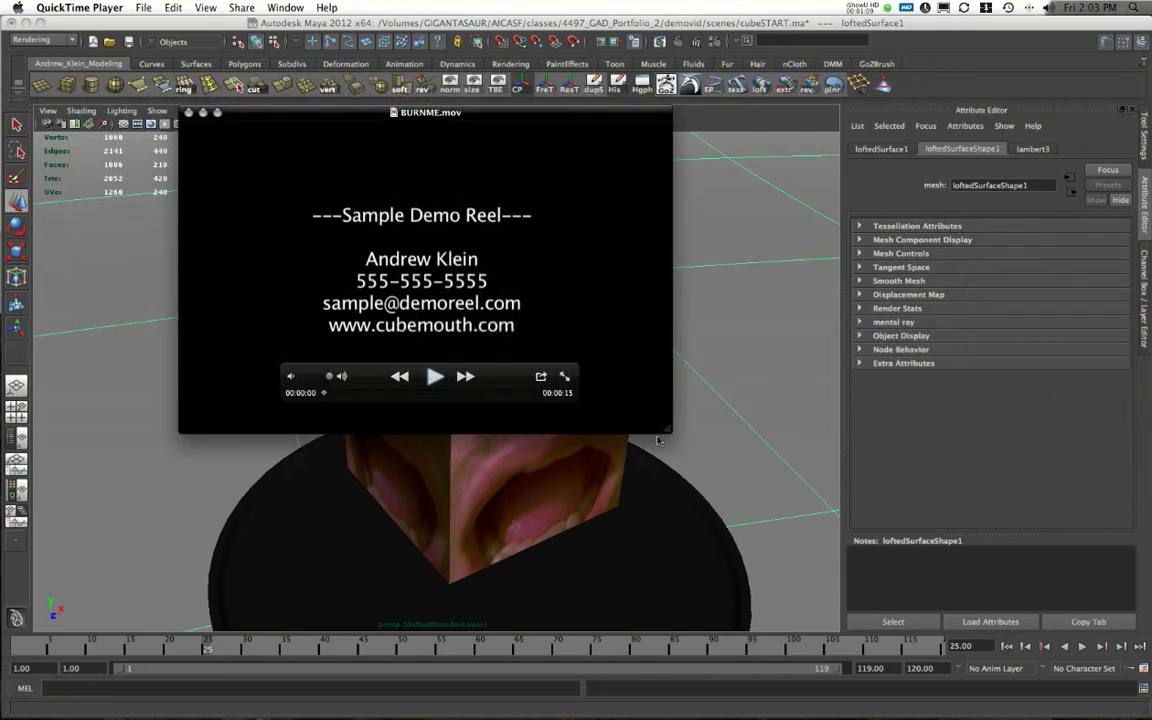
{"action": "left_click_drag", "start_coordinate": [665, 428], "coordinate": [876, 568]}
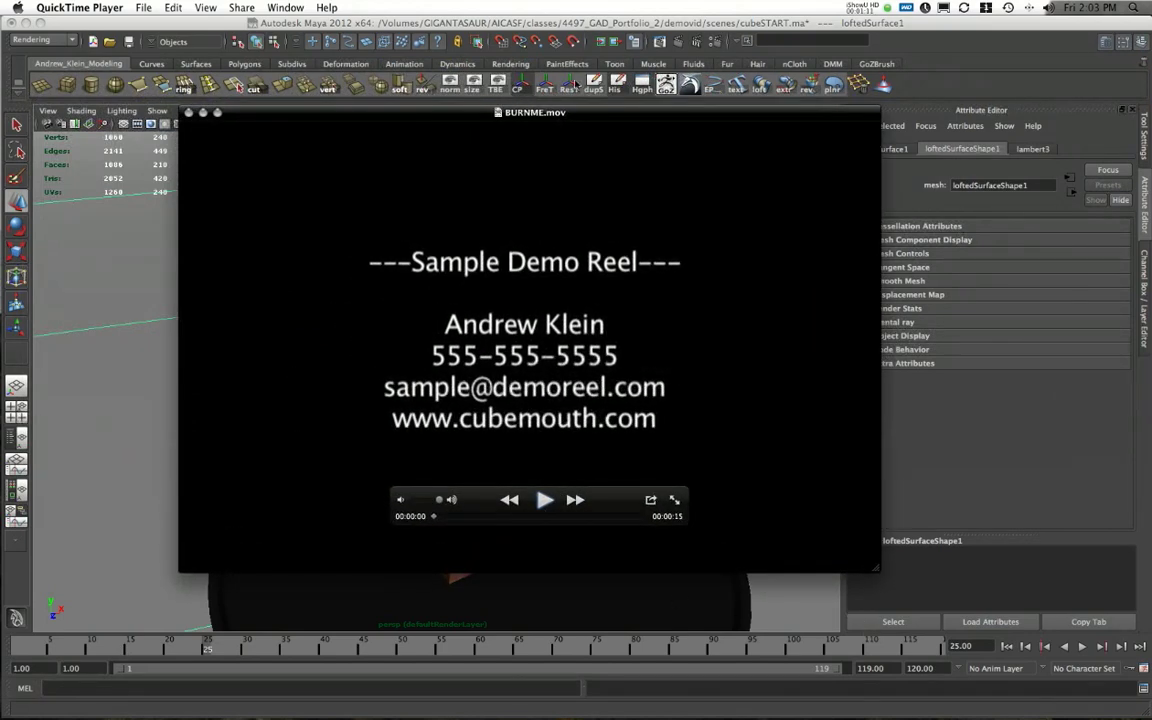
{"action": "left_click_drag", "start_coordinate": [509, 112], "coordinate": [454, 43]}
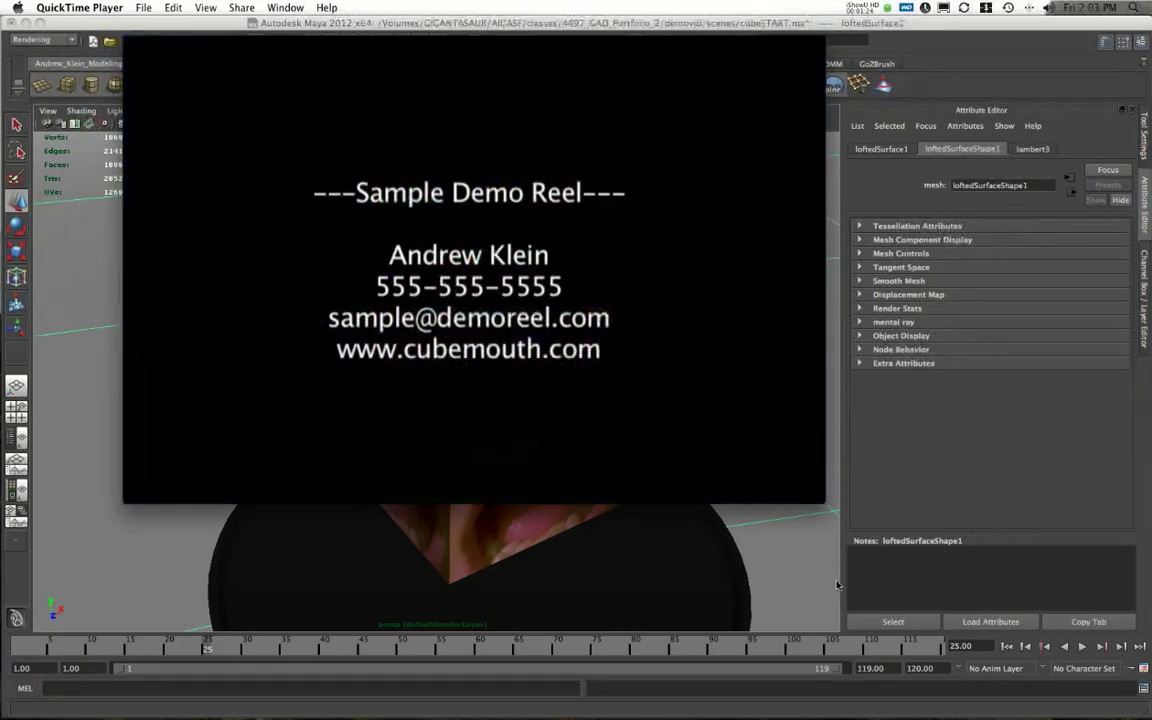
Finish viewing the sample demo reel and quit QuickTime Player
{"action": "mouse_move", "coordinate": [783, 405]}
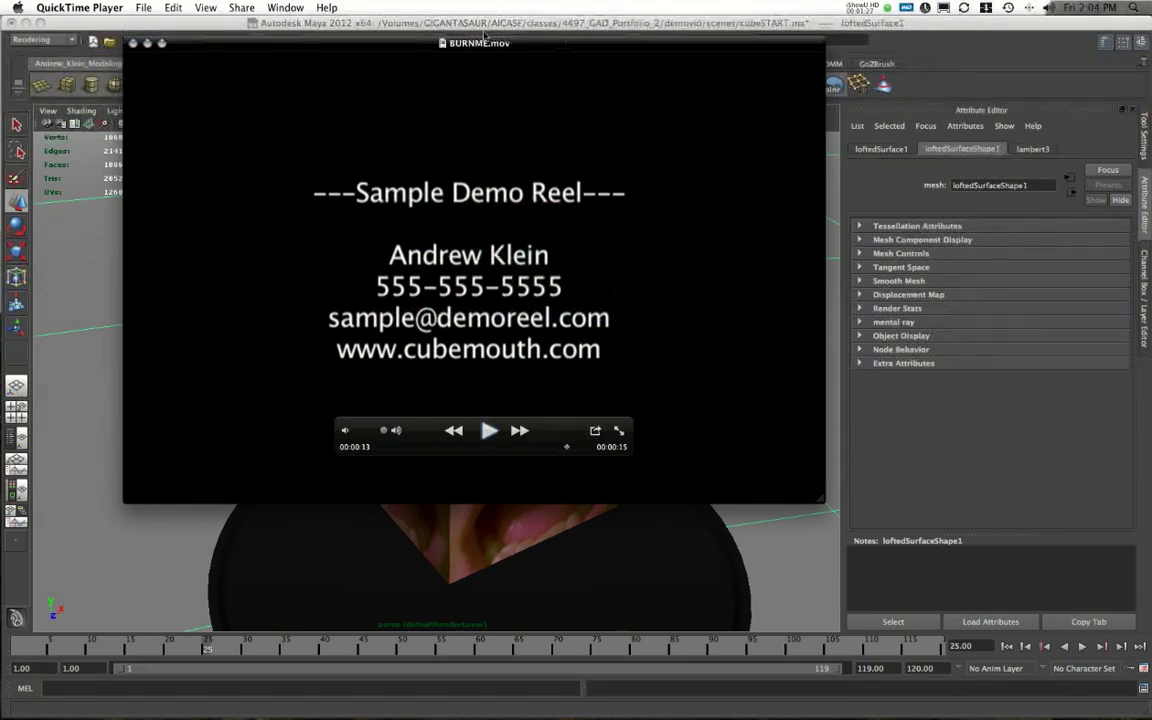
{"action": "left_click_drag", "start_coordinate": [484, 43], "coordinate": [467, 83]}
{"action": "key", "text": "super+q"}
Clear the backdrop selection and look over the whole studio set, close up and from a distance
{"action": "right_click_drag", "start_coordinate": [653, 391], "coordinate": [221, 364], "text": "alt"}
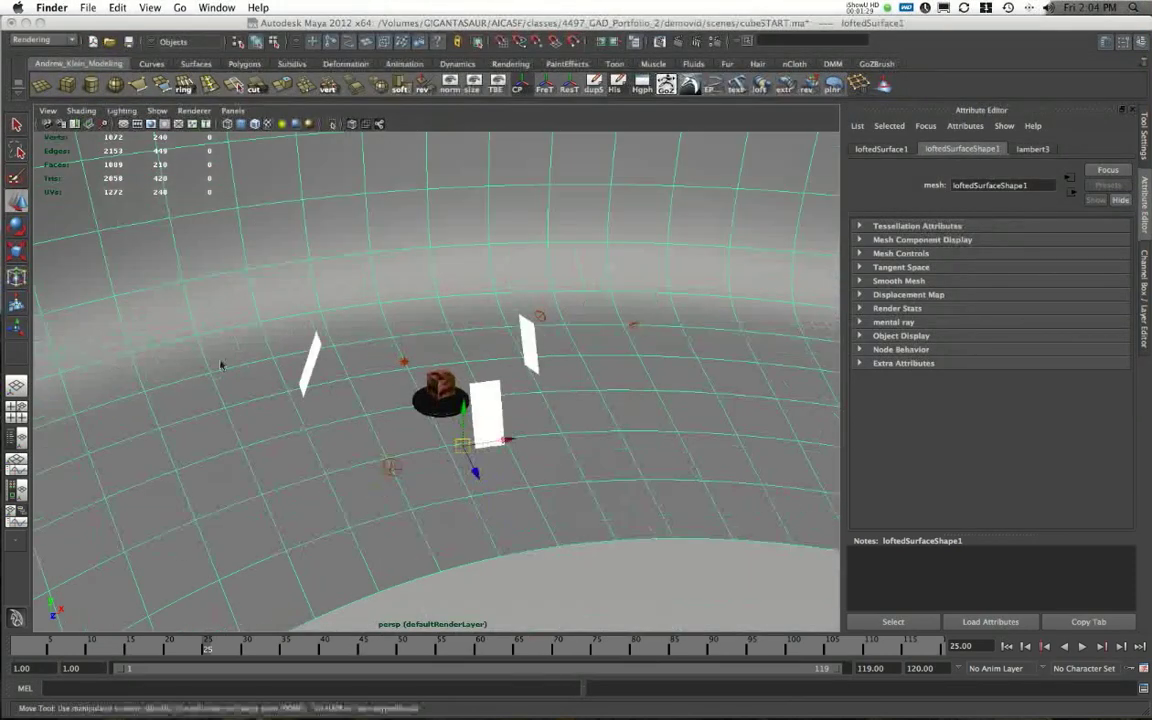
{"action": "left_click_drag", "start_coordinate": [221, 364], "coordinate": [440, 375], "text": "alt"}
{"action": "left_click", "coordinate": [717, 553]}
{"action": "right_click_drag", "start_coordinate": [440, 375], "coordinate": [446, 501], "text": "alt"}
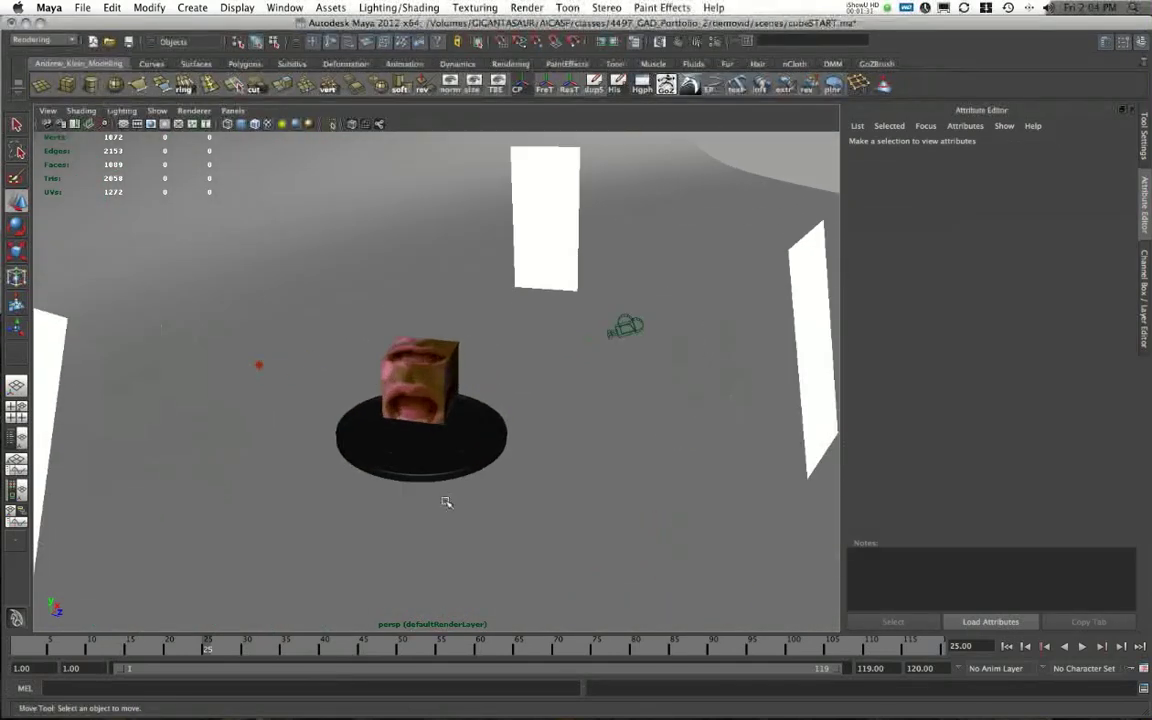
{"action": "left_click_drag", "start_coordinate": [502, 350], "coordinate": [468, 368], "text": "alt"}
{"action": "right_click_drag", "start_coordinate": [620, 334], "coordinate": [67, 381], "text": "alt"}
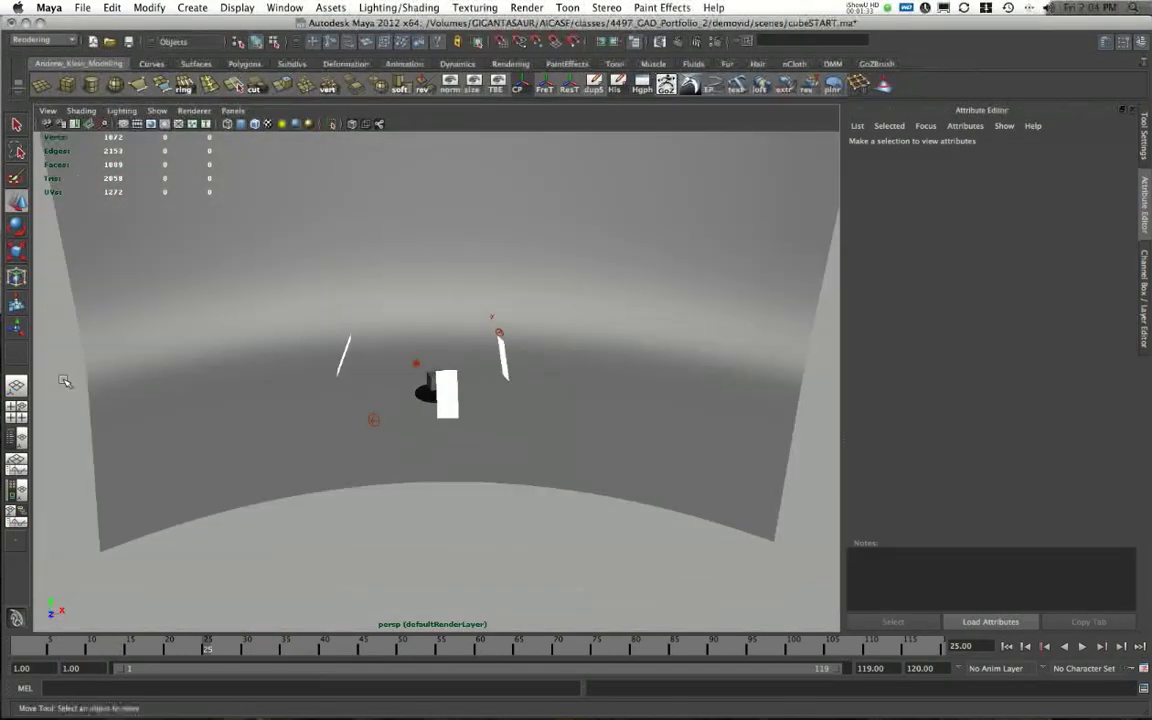
{"action": "left_click_drag", "start_coordinate": [330, 372], "coordinate": [450, 368], "text": "alt"}
{"action": "right_click_drag", "start_coordinate": [450, 368], "coordinate": [312, 370], "text": "alt"}
{"action": "left_click_drag", "start_coordinate": [312, 370], "coordinate": [652, 331], "text": "alt"}
Select the curved backdrop surface and examine its wall and floor from several angles
{"action": "left_click", "coordinate": [594, 286]}
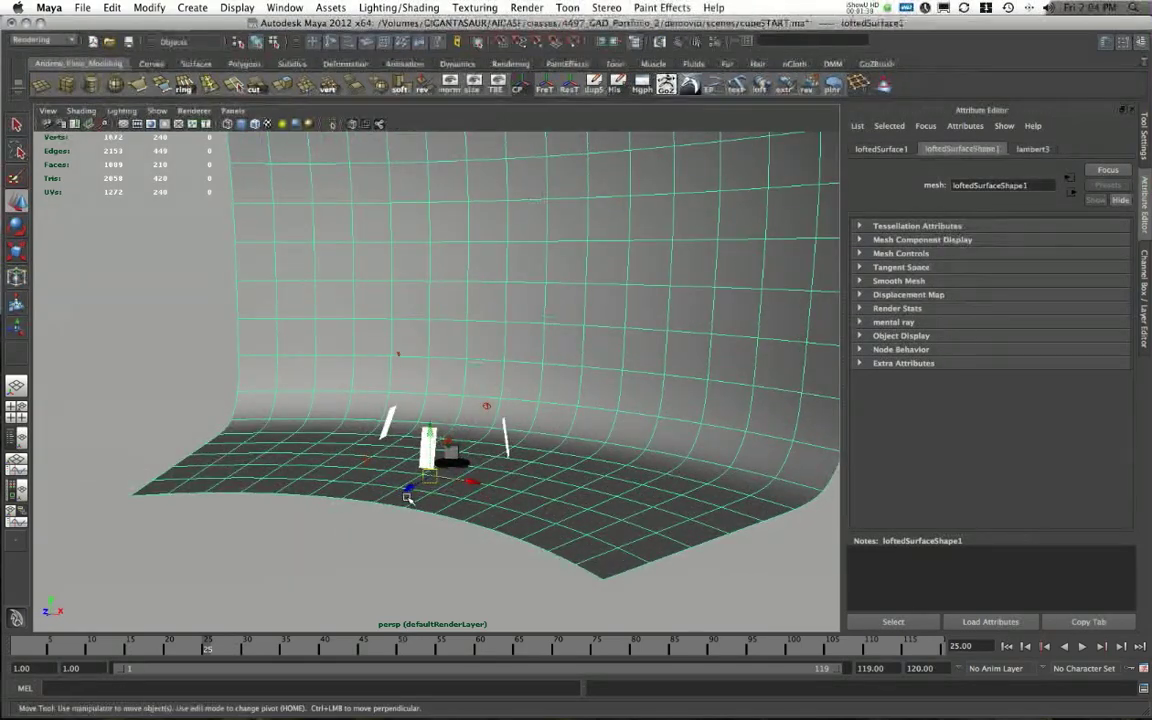
{"action": "right_click_drag", "start_coordinate": [407, 497], "coordinate": [340, 371], "text": "alt"}
{"action": "left_click_drag", "start_coordinate": [391, 312], "coordinate": [556, 243], "text": "alt"}
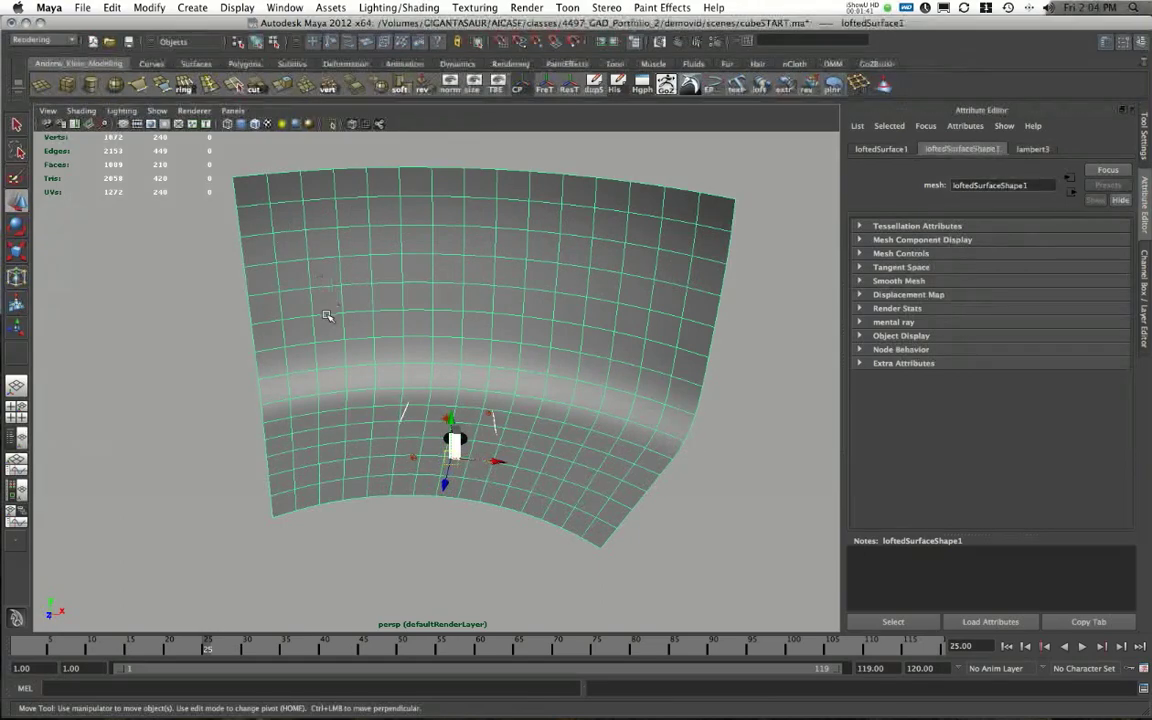
{"action": "right_click_drag", "start_coordinate": [327, 315], "coordinate": [478, 419], "text": "alt"}
{"action": "left_click_drag", "start_coordinate": [478, 419], "coordinate": [385, 410], "text": "alt"}
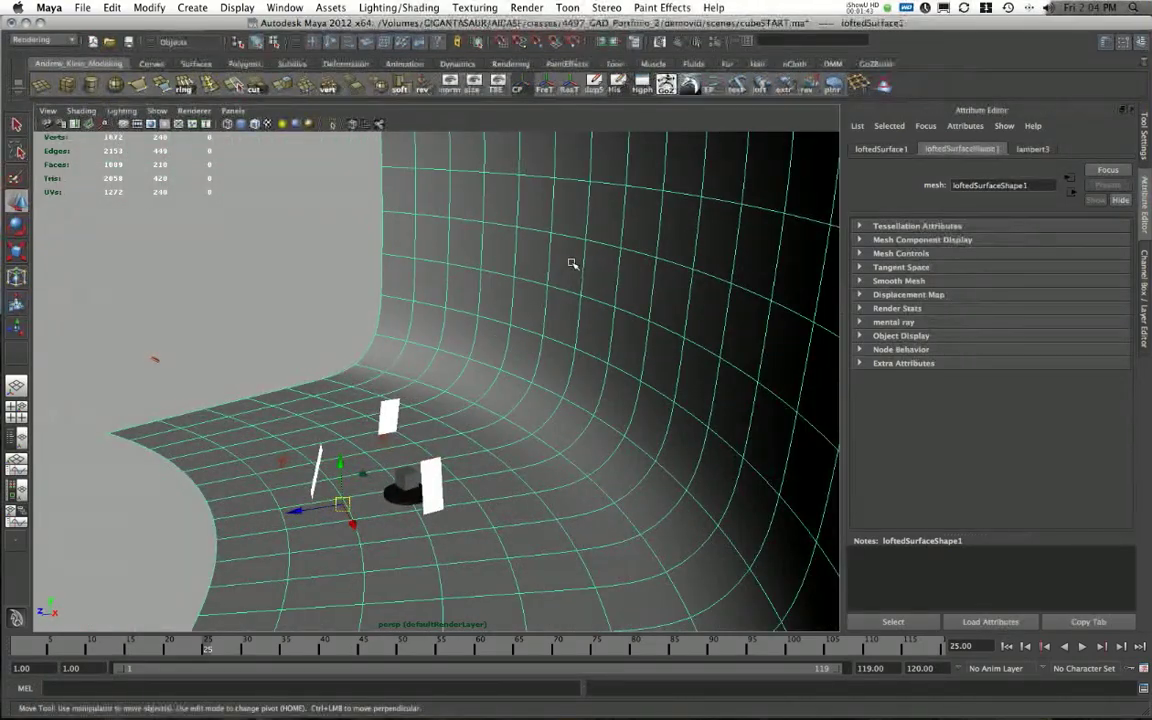
{"action": "left_click_drag", "start_coordinate": [570, 312], "coordinate": [537, 351], "text": "alt"}
{"action": "right_click_drag", "start_coordinate": [537, 351], "coordinate": [597, 478], "text": "alt"}
{"action": "left_click_drag", "start_coordinate": [597, 478], "coordinate": [336, 296], "text": "alt"}
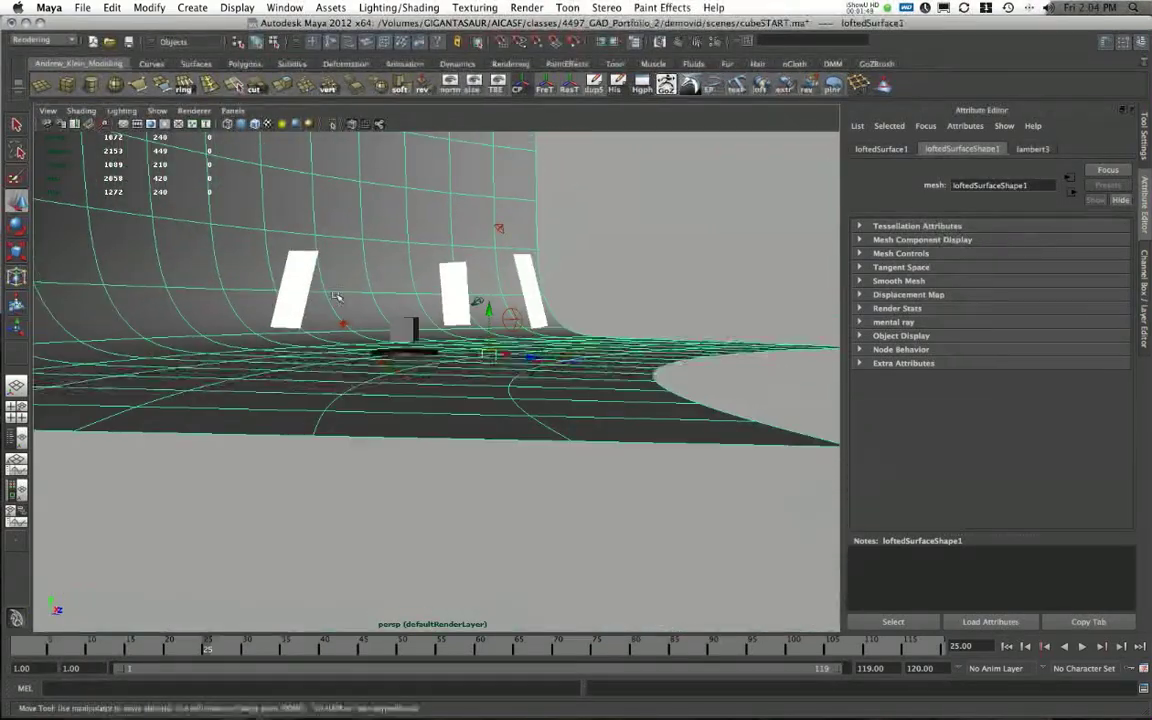
{"action": "right_click_drag", "start_coordinate": [336, 296], "coordinate": [458, 388], "text": "alt"}
{"action": "left_click_drag", "start_coordinate": [458, 388], "coordinate": [470, 400], "text": "alt"}
Clear the backdrop selection and select the three white reflector planes around the cube together
{"action": "left_click", "coordinate": [599, 225]}
{"action": "middle_click_drag", "start_coordinate": [599, 225], "coordinate": [674, 309], "text": "alt"}
{"action": "left_click_drag", "start_coordinate": [674, 309], "coordinate": [445, 342], "text": "alt"}
{"action": "left_click", "coordinate": [549, 255]}
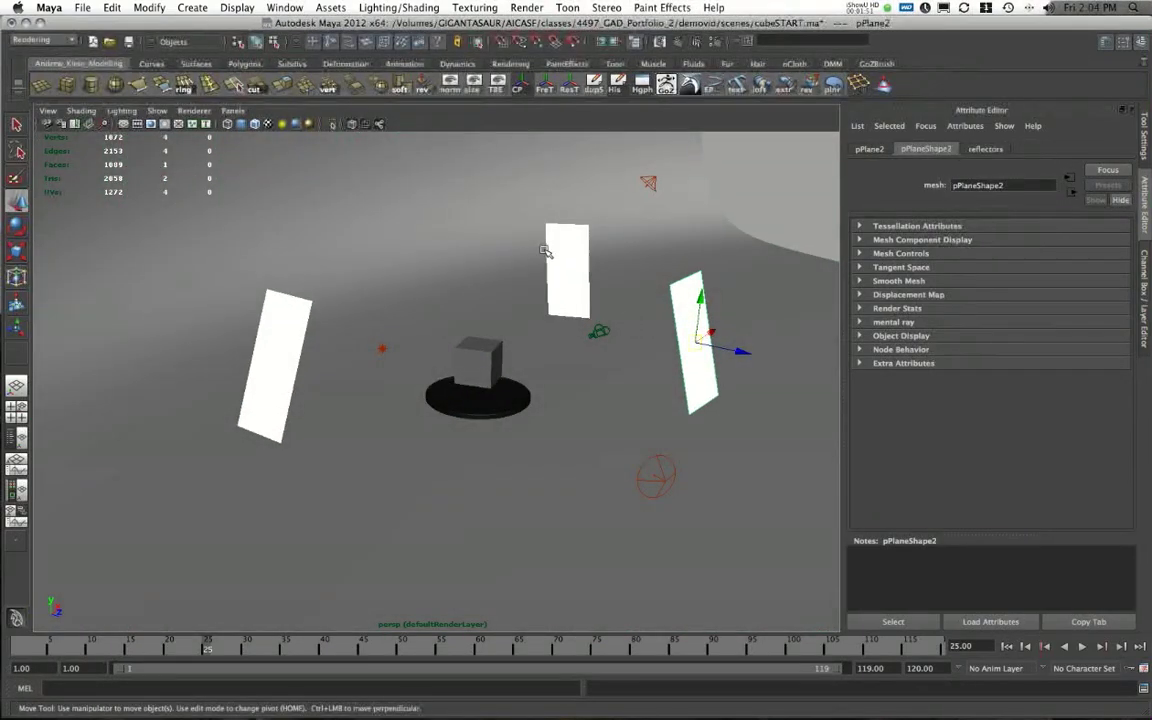
{"action": "left_click", "coordinate": [283, 346], "text": "shift"}
{"action": "left_click_drag", "start_coordinate": [570, 440], "coordinate": [658, 386], "text": "alt"}
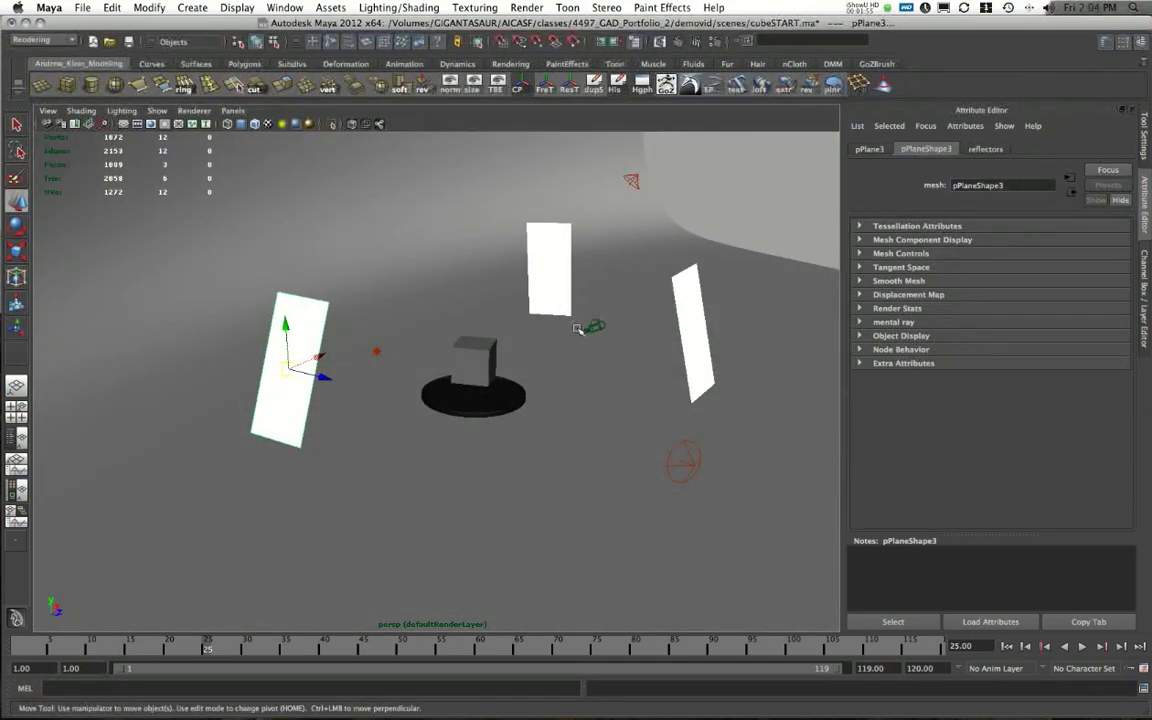
Examine how the three reflector planes are positioned around the cube and its stand
{"action": "left_click_drag", "start_coordinate": [577, 329], "coordinate": [263, 237], "text": "alt"}
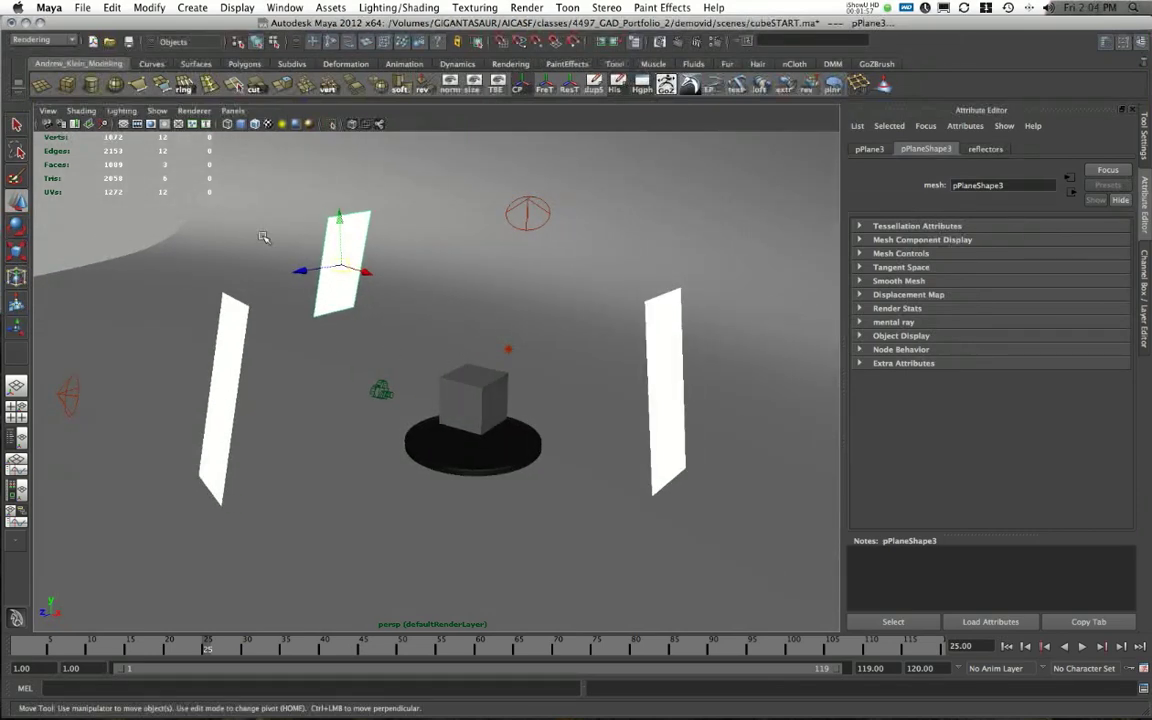
{"action": "left_click_drag", "start_coordinate": [432, 321], "coordinate": [548, 340], "text": "alt"}
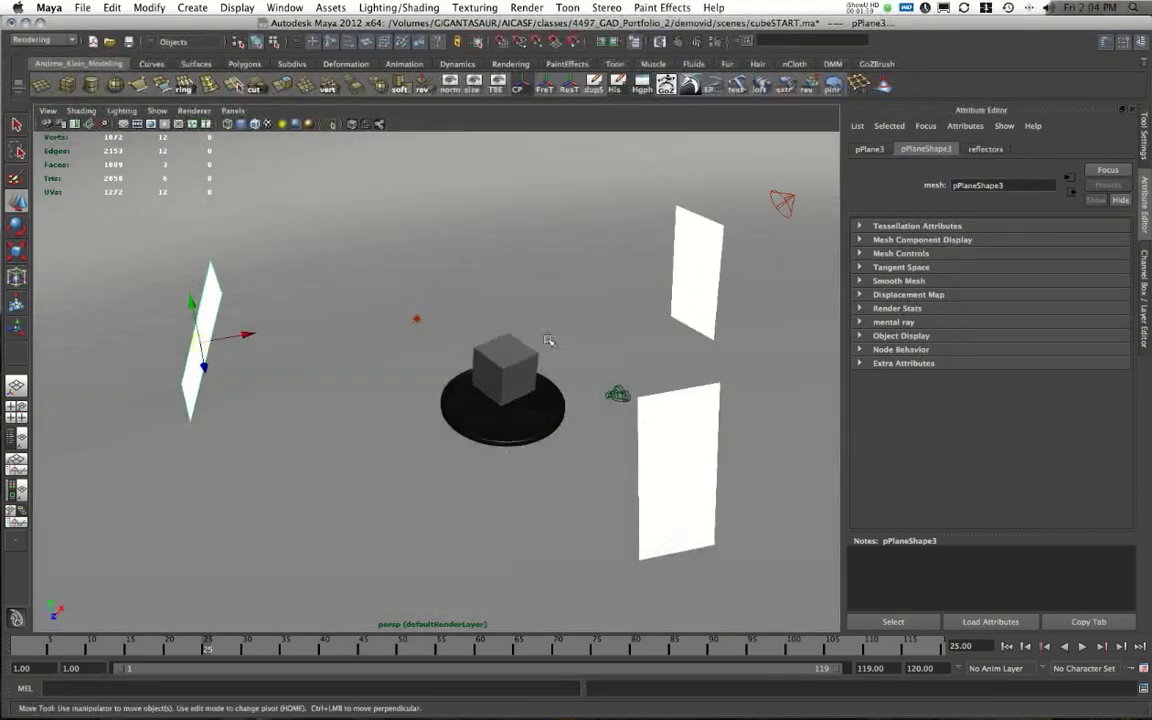
{"action": "left_click_drag", "start_coordinate": [593, 444], "coordinate": [540, 440], "text": "alt"}
{"action": "right_click_drag", "start_coordinate": [540, 440], "coordinate": [545, 489], "text": "alt"}
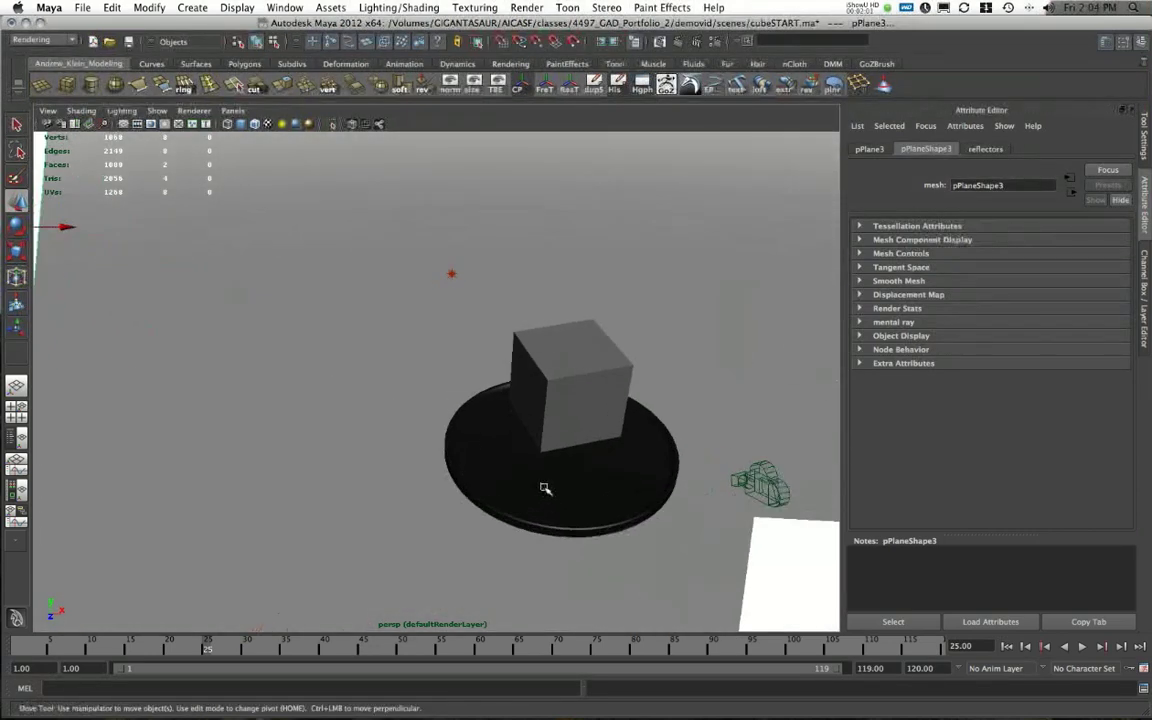
{"action": "middle_click_drag", "start_coordinate": [547, 490], "coordinate": [411, 405], "text": "alt"}
{"action": "left_click_drag", "start_coordinate": [334, 422], "coordinate": [372, 398], "text": "alt"}
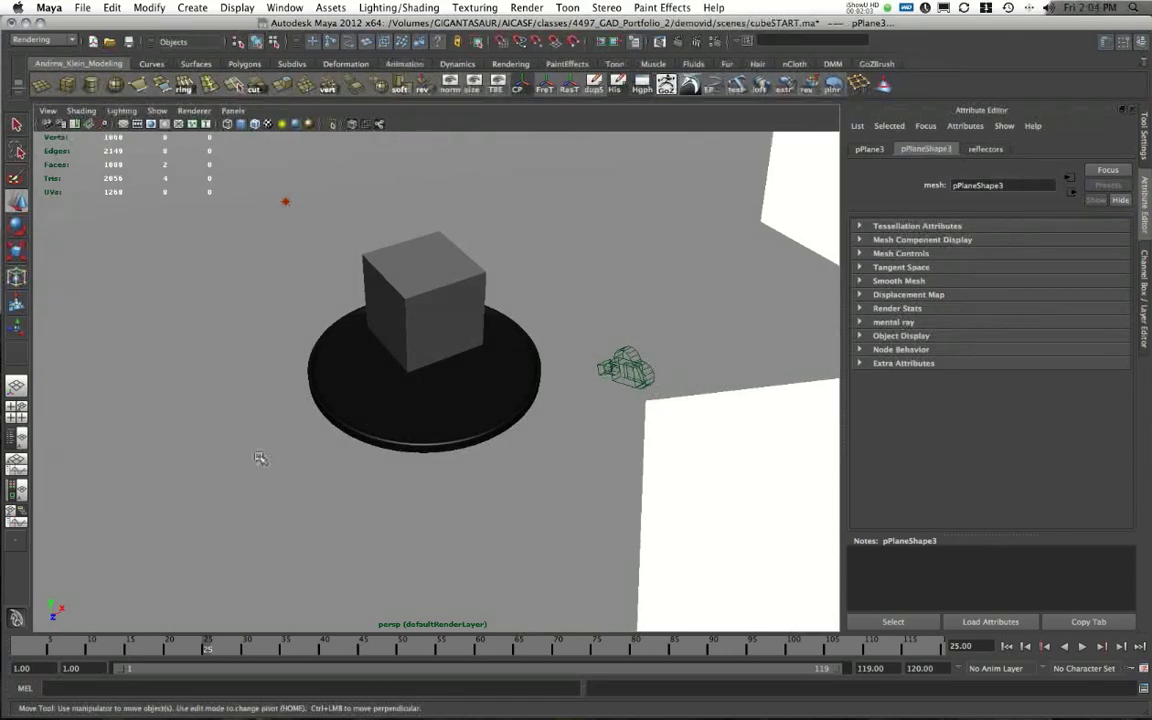
{"action": "left_click_drag", "start_coordinate": [477, 311], "coordinate": [371, 256], "text": "alt"}
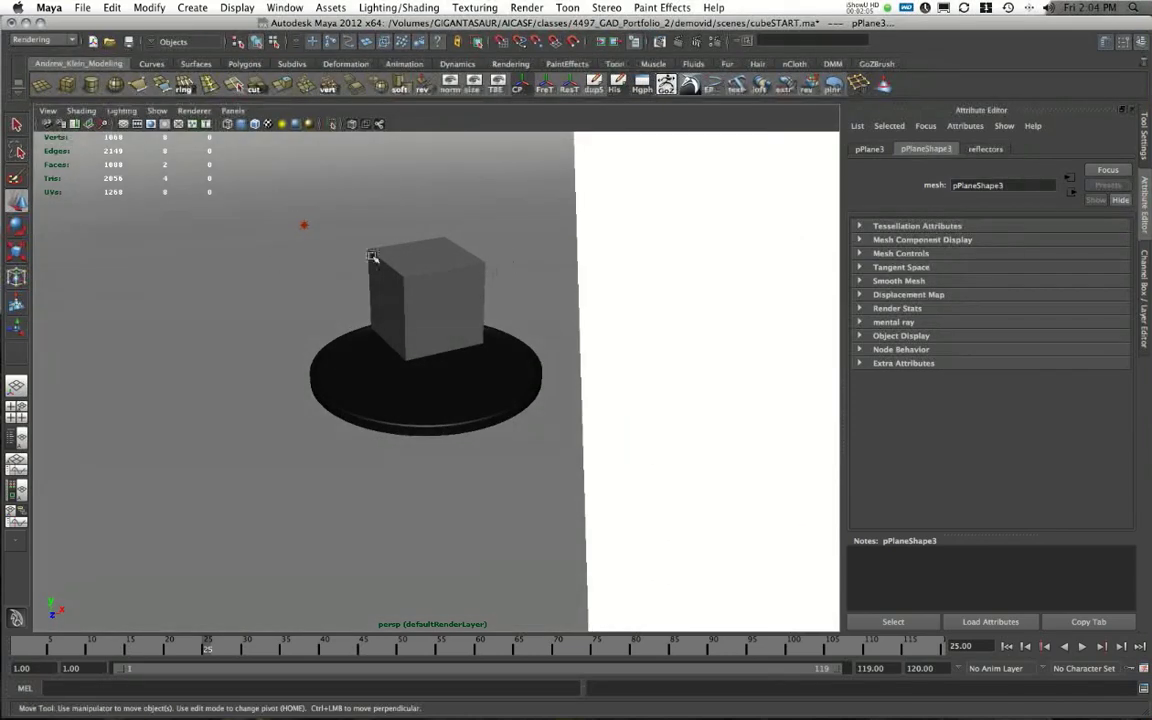
{"action": "left_click_drag", "start_coordinate": [626, 245], "coordinate": [548, 338], "text": "alt"}
Expand the Render Stats and mental ray attributes of the reflector plane's shape and review their options
{"action": "left_click", "coordinate": [862, 309]}
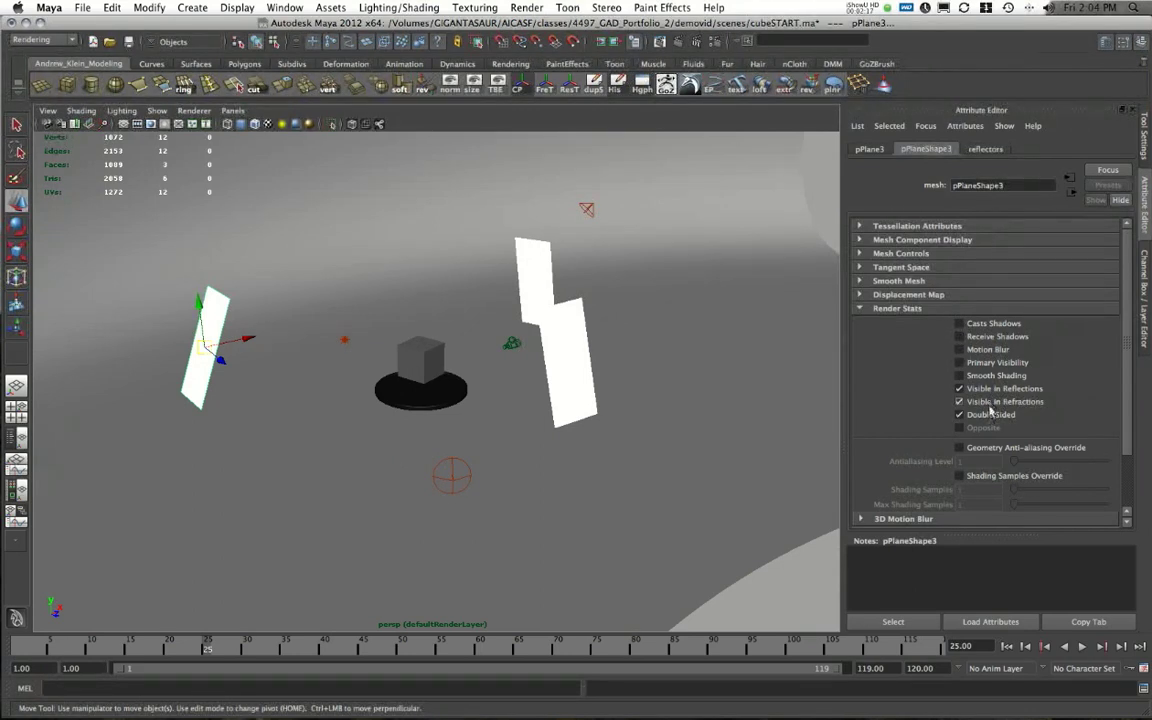
{"action": "scroll", "coordinate": [931, 380], "scroll_direction": "down", "scroll_amount": 3}
{"action": "left_click", "coordinate": [861, 467]}
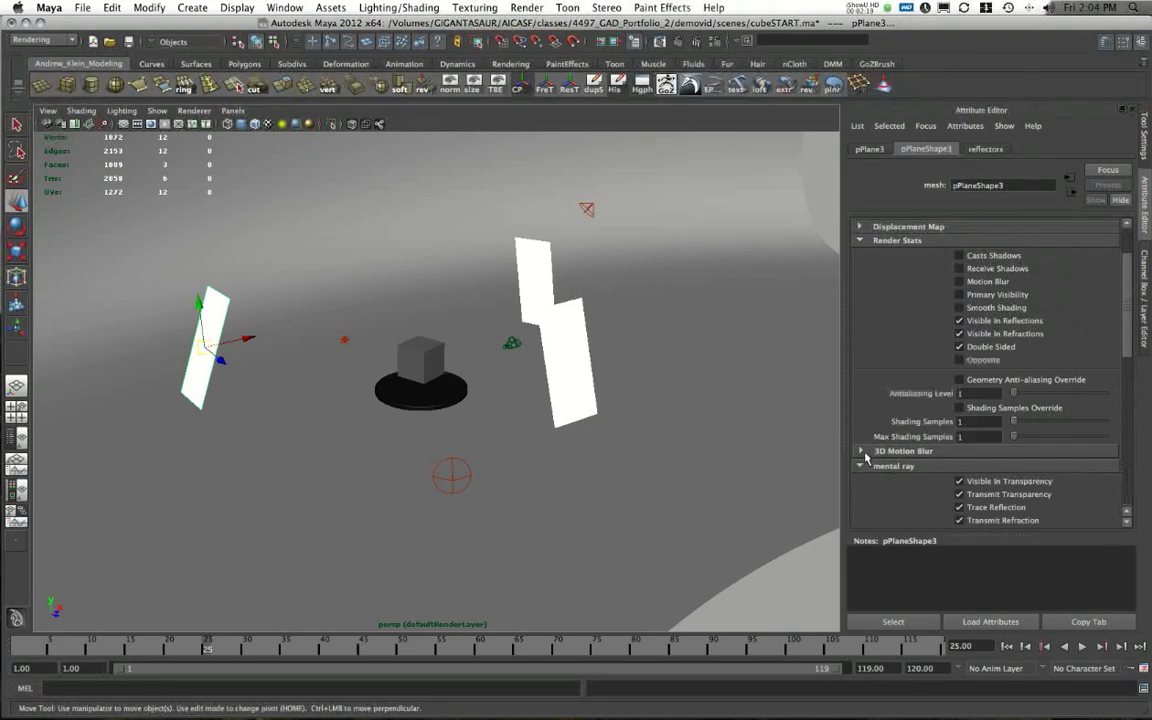
{"action": "scroll", "coordinate": [940, 435], "scroll_direction": "down", "scroll_amount": 5}
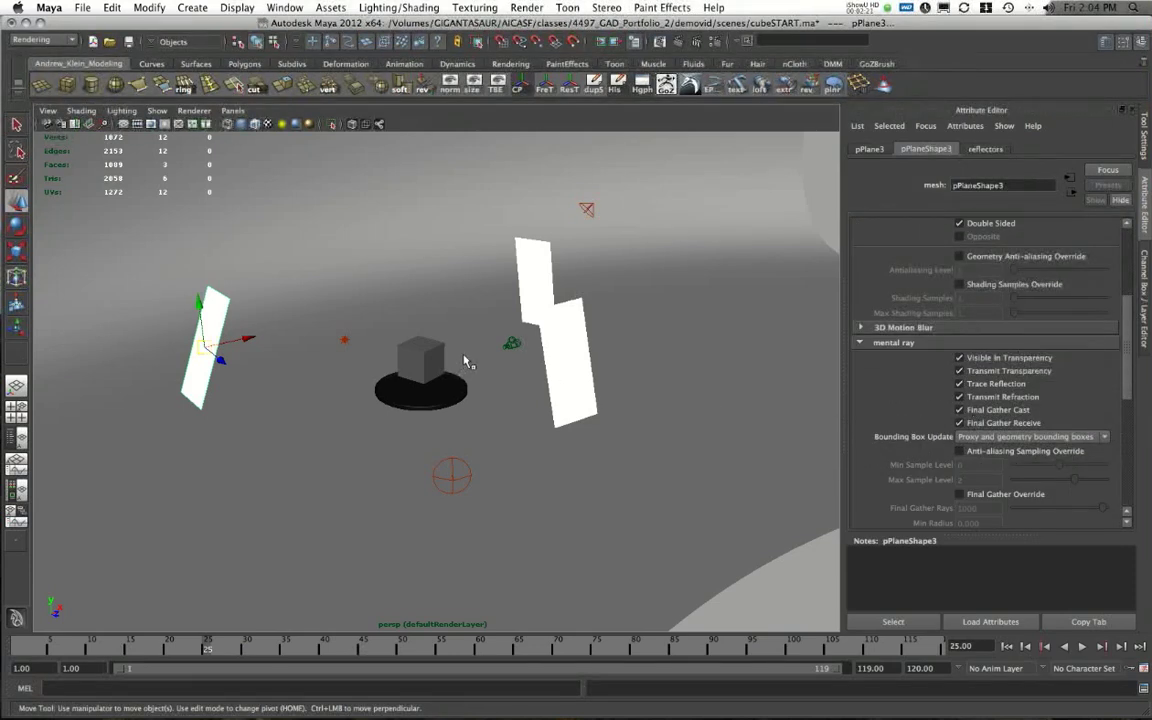
Collapse the mental ray attributes of the reflector plane's shape and clear the selection
{"action": "left_click_drag", "start_coordinate": [465, 362], "coordinate": [838, 375], "text": "alt"}
{"action": "left_click", "coordinate": [860, 343]}
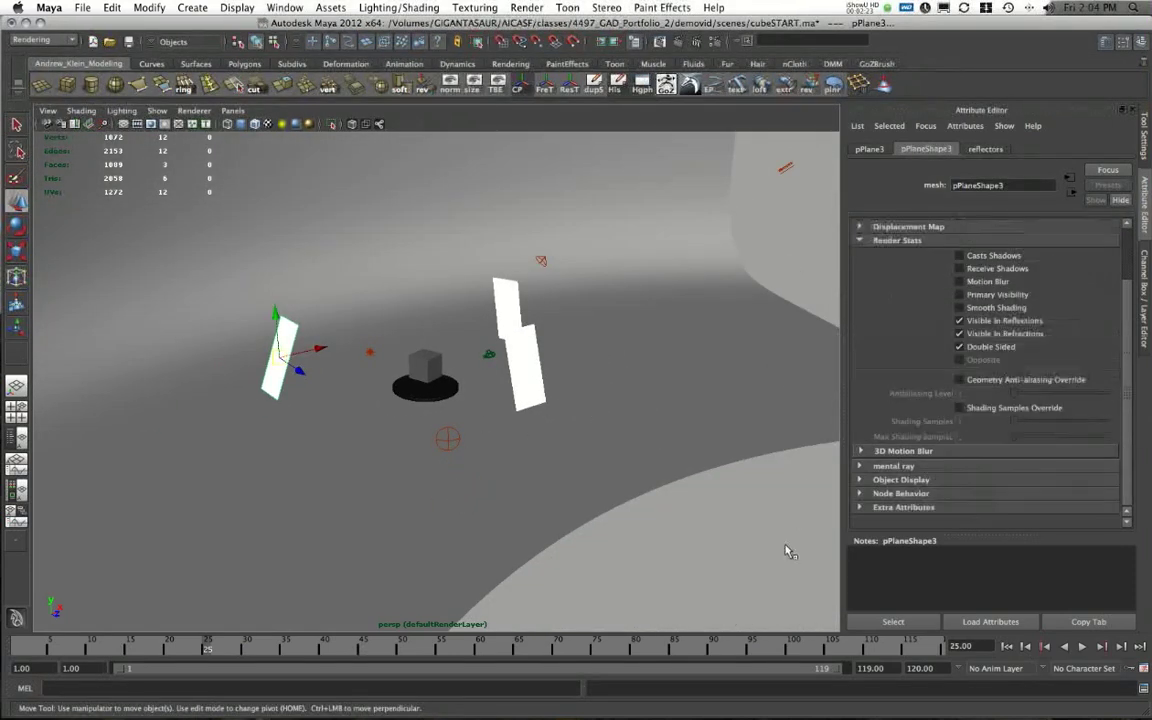
{"action": "left_click", "coordinate": [787, 545]}
Select the spot light above the cube and examine its placement relative to the reflector planes
{"action": "left_click_drag", "start_coordinate": [787, 545], "coordinate": [455, 326], "text": "alt"}
{"action": "right_click_drag", "start_coordinate": [456, 326], "coordinate": [478, 226], "text": "alt"}
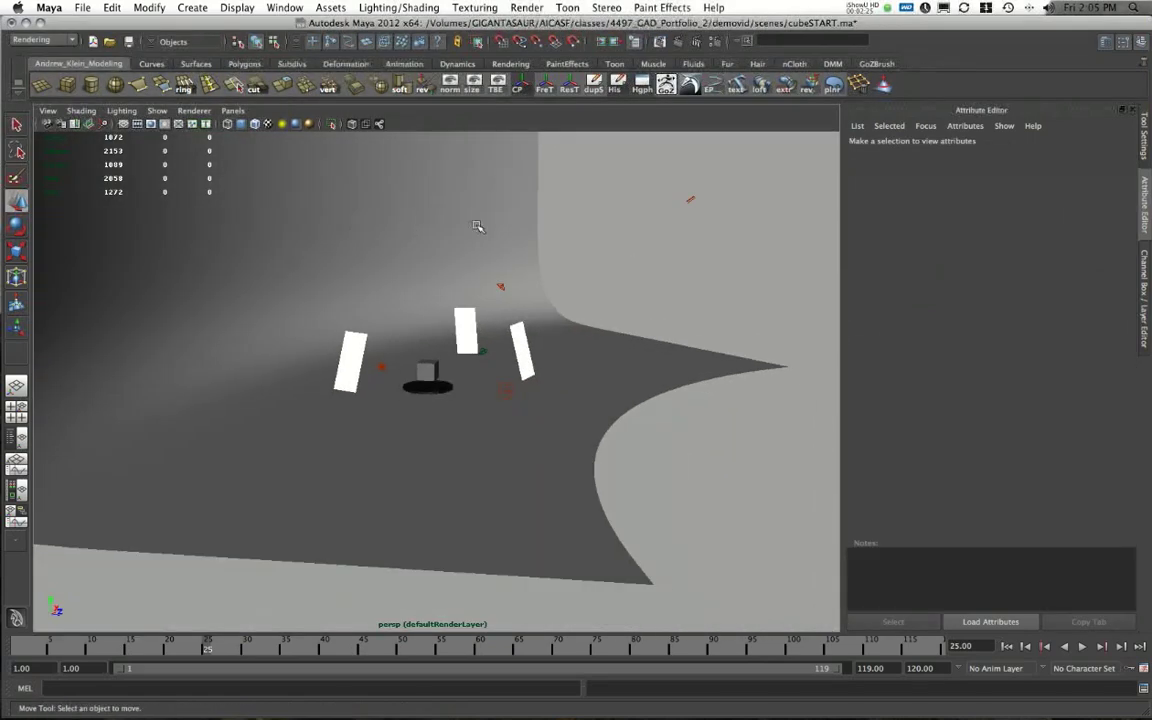
{"action": "middle_click_drag", "start_coordinate": [478, 226], "coordinate": [478, 283], "text": "alt"}
{"action": "right_click_drag", "start_coordinate": [360, 257], "coordinate": [593, 326], "text": "alt"}
{"action": "left_click", "coordinate": [586, 288]}
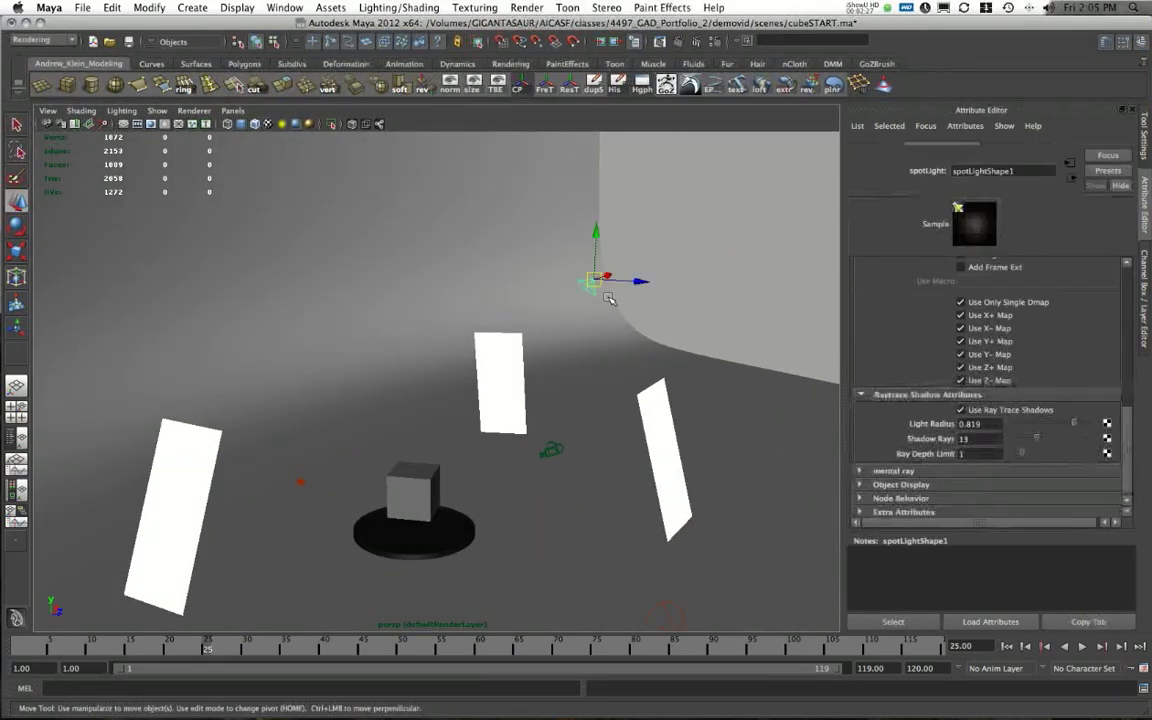
{"action": "left_click_drag", "start_coordinate": [586, 288], "coordinate": [548, 303], "text": "alt"}
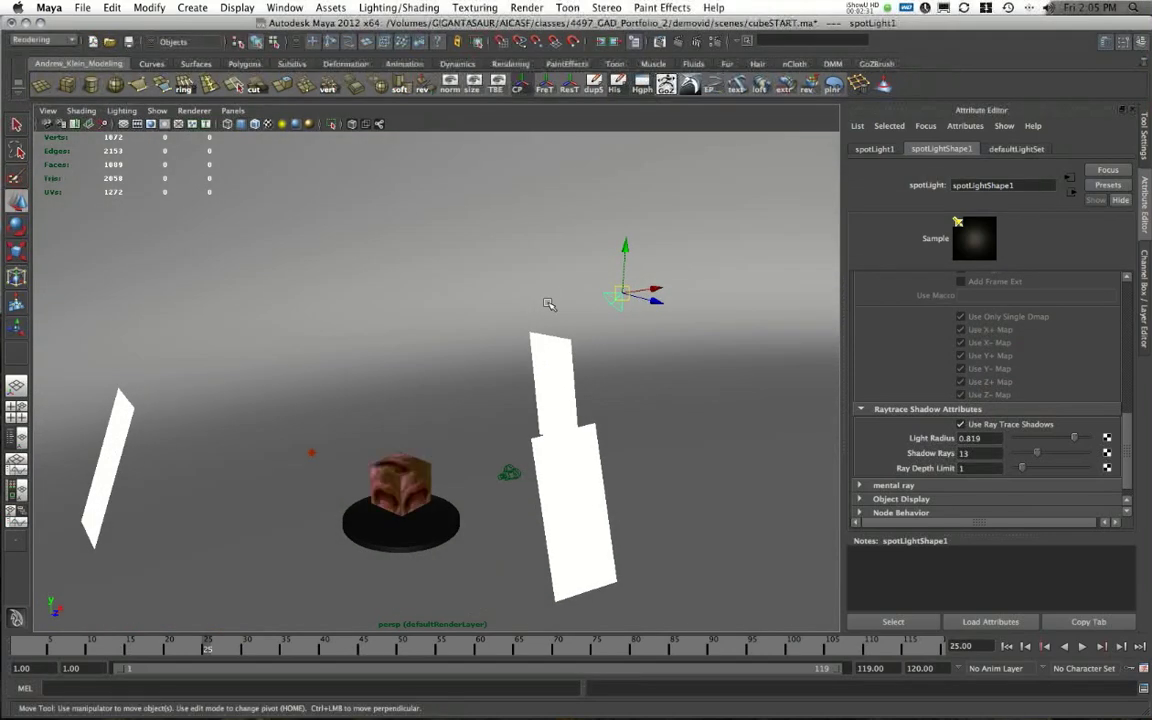
Light the viewport with the scene lights and display it in High Quality with shadows
{"action": "key", "text": "7"}
{"action": "left_click_drag", "start_coordinate": [530, 329], "coordinate": [361, 162], "text": "alt"}
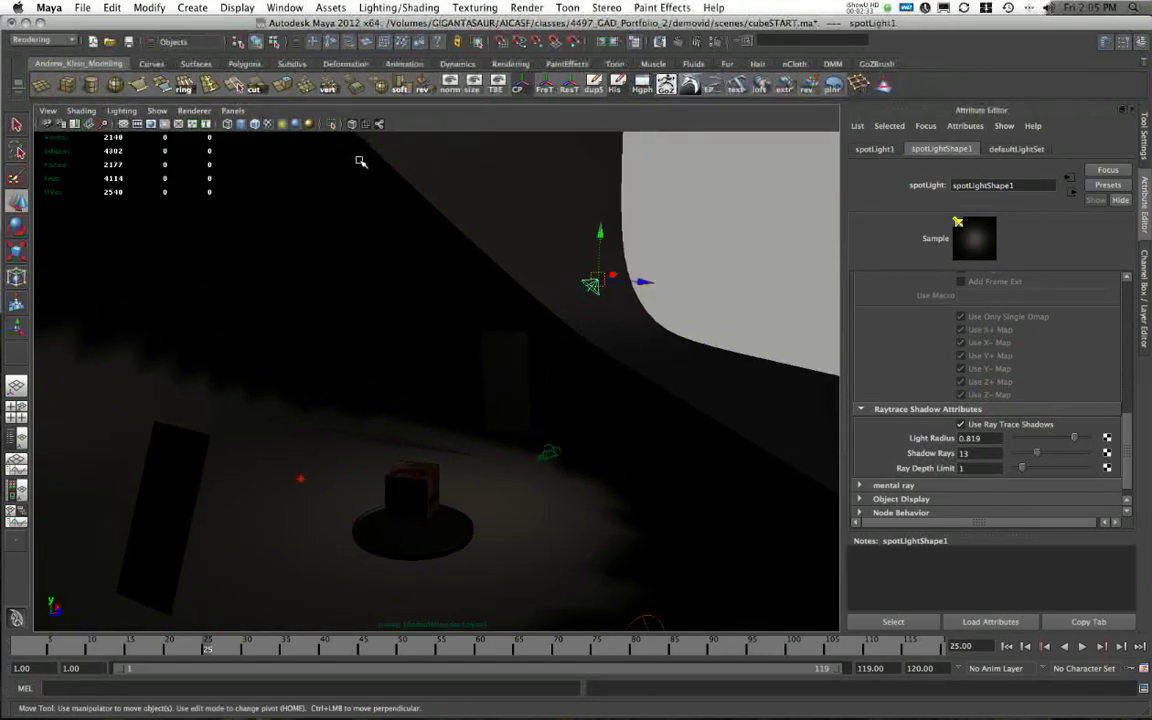
{"action": "left_click", "coordinate": [309, 126]}
{"action": "mouse_move", "coordinate": [584, 365]}
{"action": "left_mouse_down", "text": "alt"}
{"action": "mouse_move", "coordinate": [357, 357]}
{"action": "mouse_move", "coordinate": [437, 360]}
{"action": "left_mouse_up", "text": "alt"}
Open the upper spot light's color, try a different intensity and undo the change
{"action": "left_click_drag", "start_coordinate": [1122, 446], "coordinate": [1134, 286]}
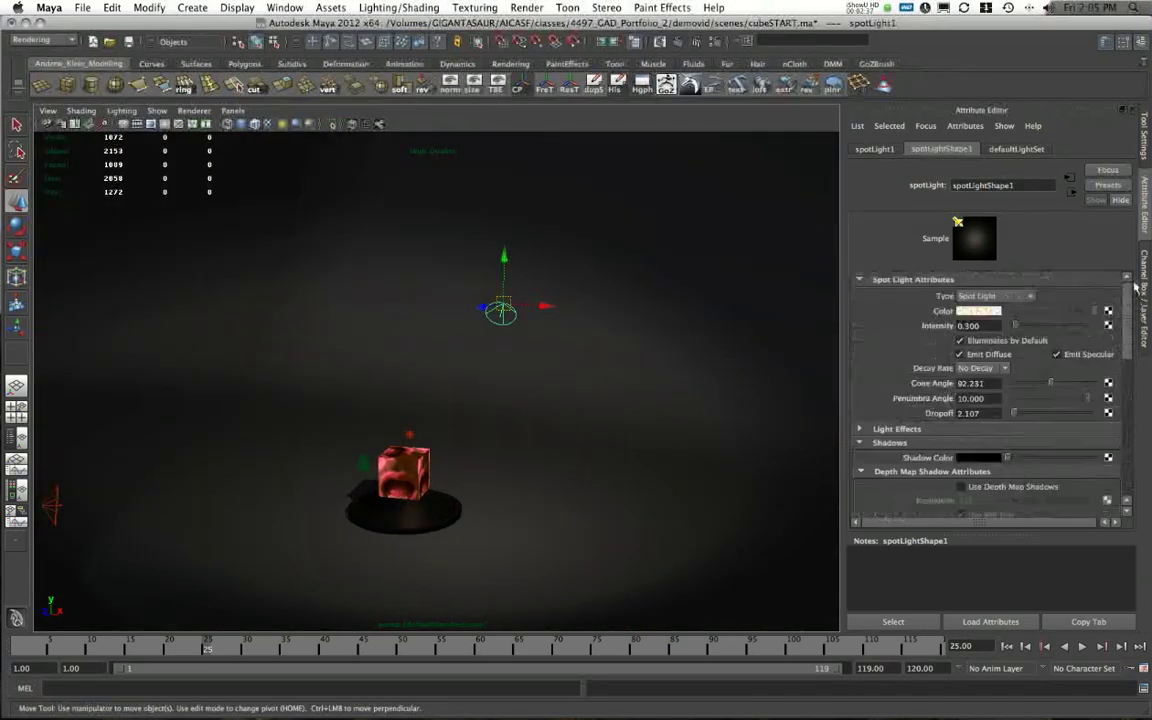
{"action": "left_click_drag", "start_coordinate": [456, 377], "coordinate": [515, 378], "text": "alt"}
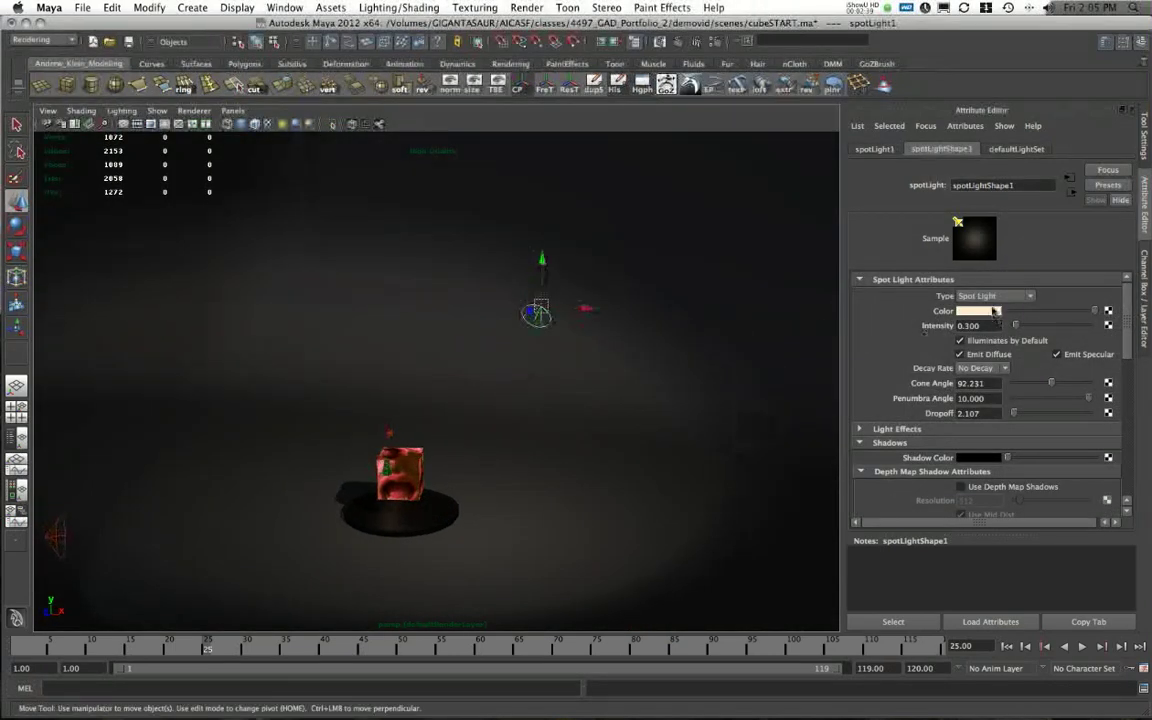
{"action": "left_click", "coordinate": [978, 311]}
{"action": "mouse_move", "coordinate": [1014, 327]}
{"action": "left_mouse_down"}
{"action": "mouse_move", "coordinate": [1043, 327]}
{"action": "mouse_move", "coordinate": [1008, 327]}
{"action": "left_mouse_up"}
{"action": "key", "text": "super+z"}
{"action": "left_click_drag", "start_coordinate": [471, 368], "coordinate": [554, 313], "text": "alt"}
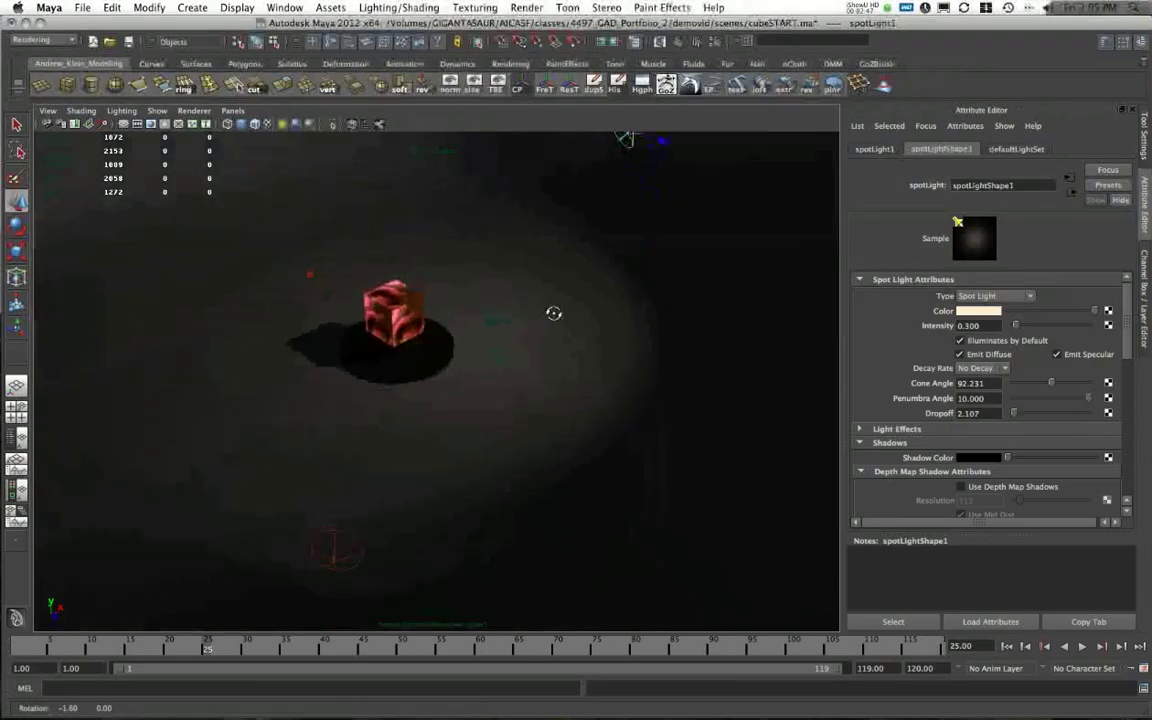
Try a different cone angle on the upper spot light, undo it and review the raytrace shadow attributes
{"action": "scroll", "coordinate": [1078, 352], "scroll_direction": "down", "scroll_amount": 1}
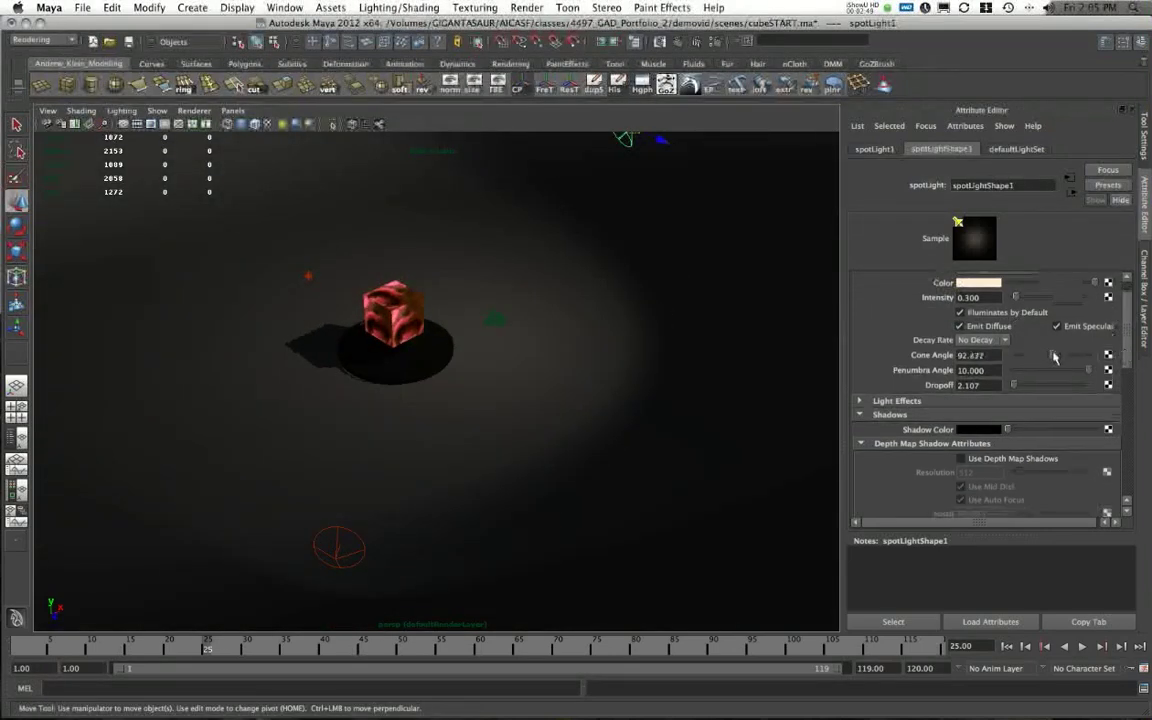
{"action": "left_click_drag", "start_coordinate": [1054, 357], "coordinate": [1100, 370]}
{"action": "right_click_drag", "start_coordinate": [474, 330], "coordinate": [409, 355], "text": "alt"}
{"action": "left_click_drag", "start_coordinate": [409, 355], "coordinate": [385, 345], "text": "alt"}
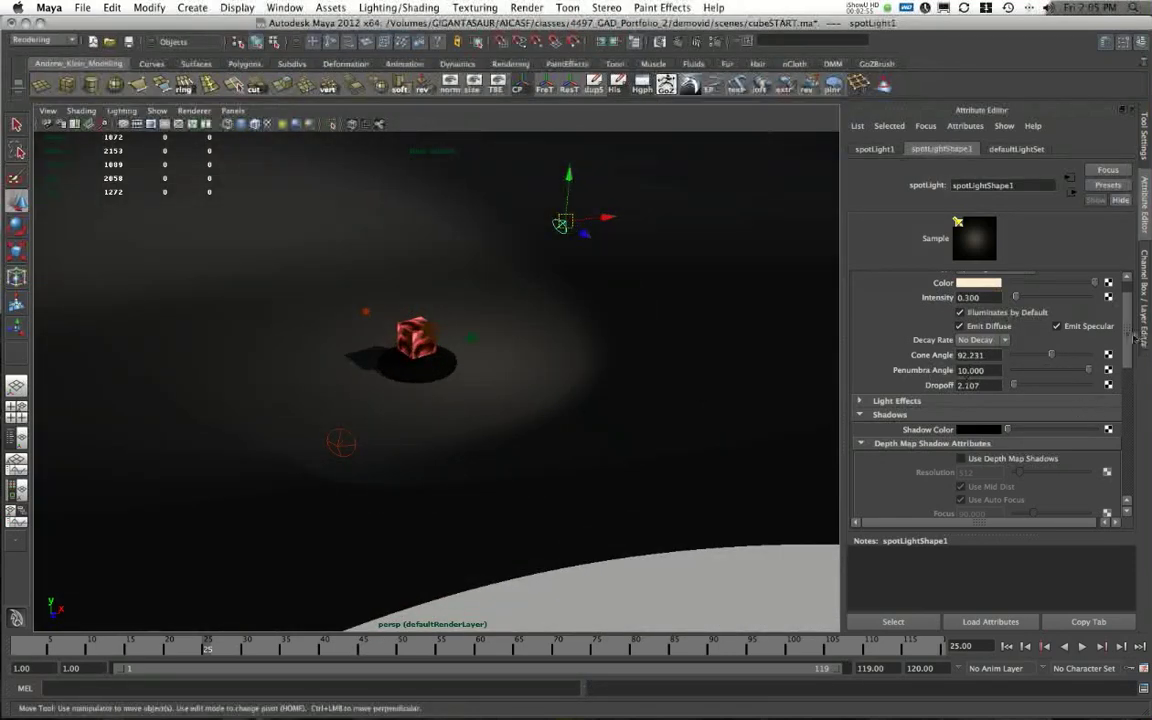
{"action": "left_click_drag", "start_coordinate": [1128, 335], "coordinate": [1124, 484]}
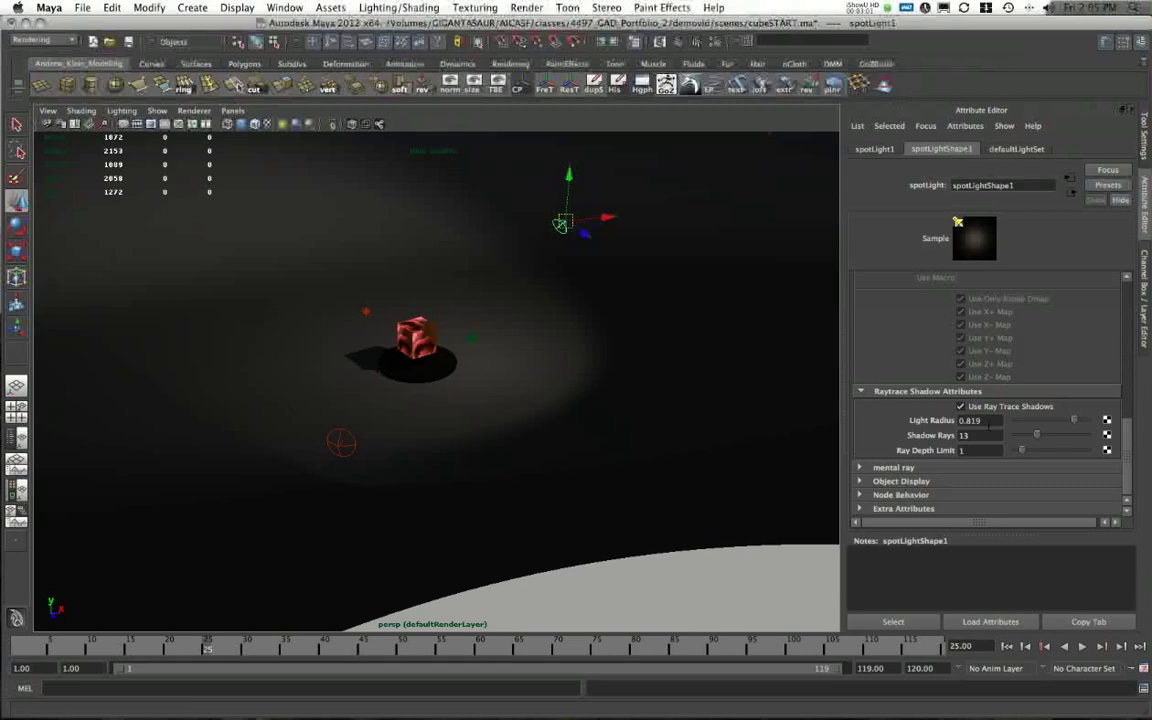
Select the second spot light near the floor and open its color for inspection
{"action": "left_click_drag", "start_coordinate": [615, 304], "coordinate": [365, 442], "text": "alt"}
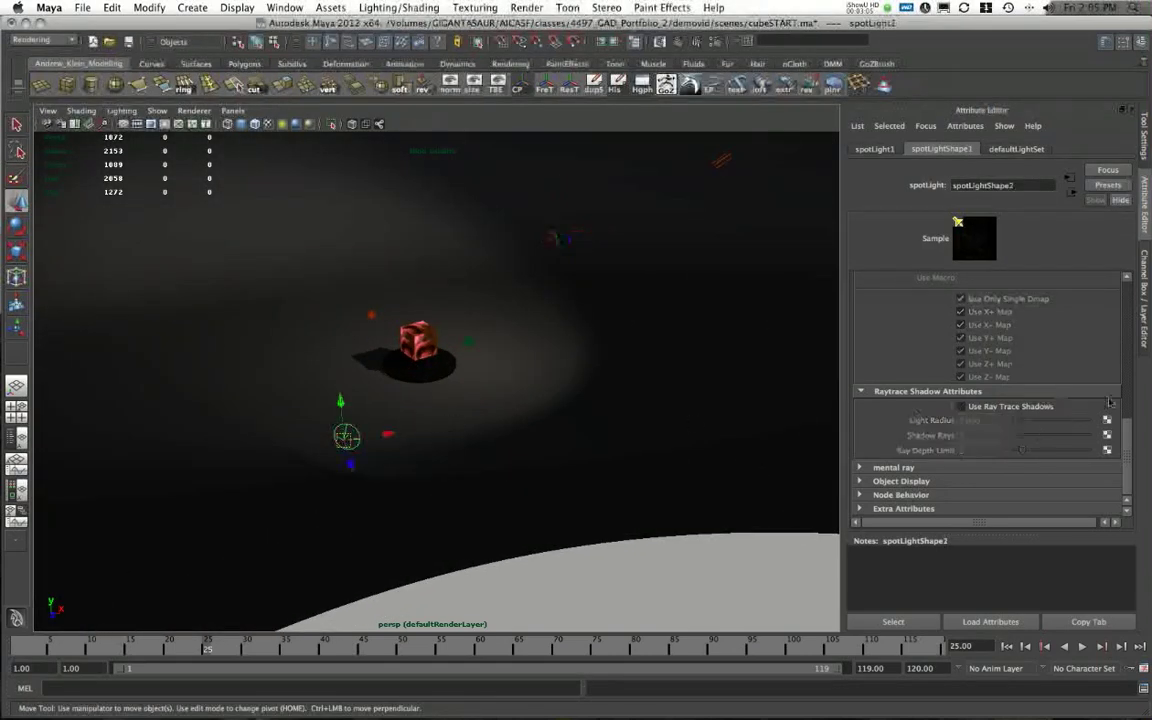
{"action": "left_click_drag", "start_coordinate": [1129, 445], "coordinate": [1143, 228]}
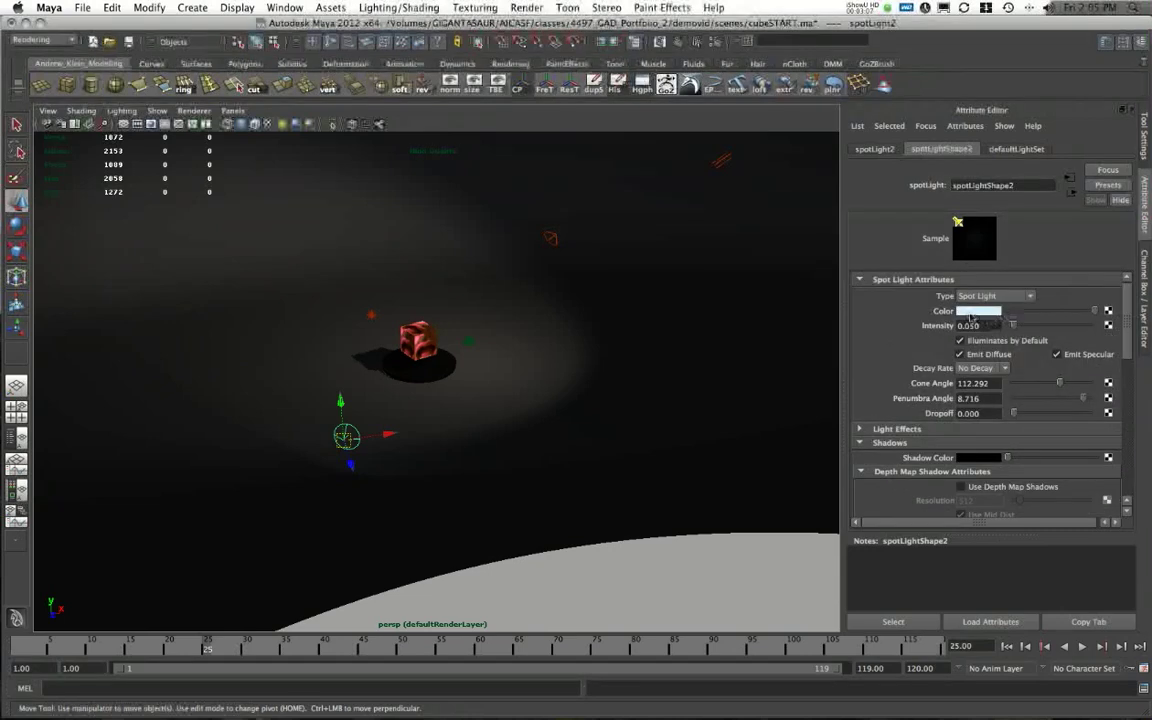
{"action": "left_click", "coordinate": [970, 312]}
Try a different intensity and cone angle on the second spot light, undoing the changes
{"action": "left_click_drag", "start_coordinate": [1016, 328], "coordinate": [1037, 330]}
{"action": "key", "text": "ctrl+z"}
{"action": "left_click_drag", "start_coordinate": [1040, 384], "coordinate": [1053, 398]}
{"action": "left_click_drag", "start_coordinate": [578, 400], "coordinate": [284, 297], "text": "alt"}
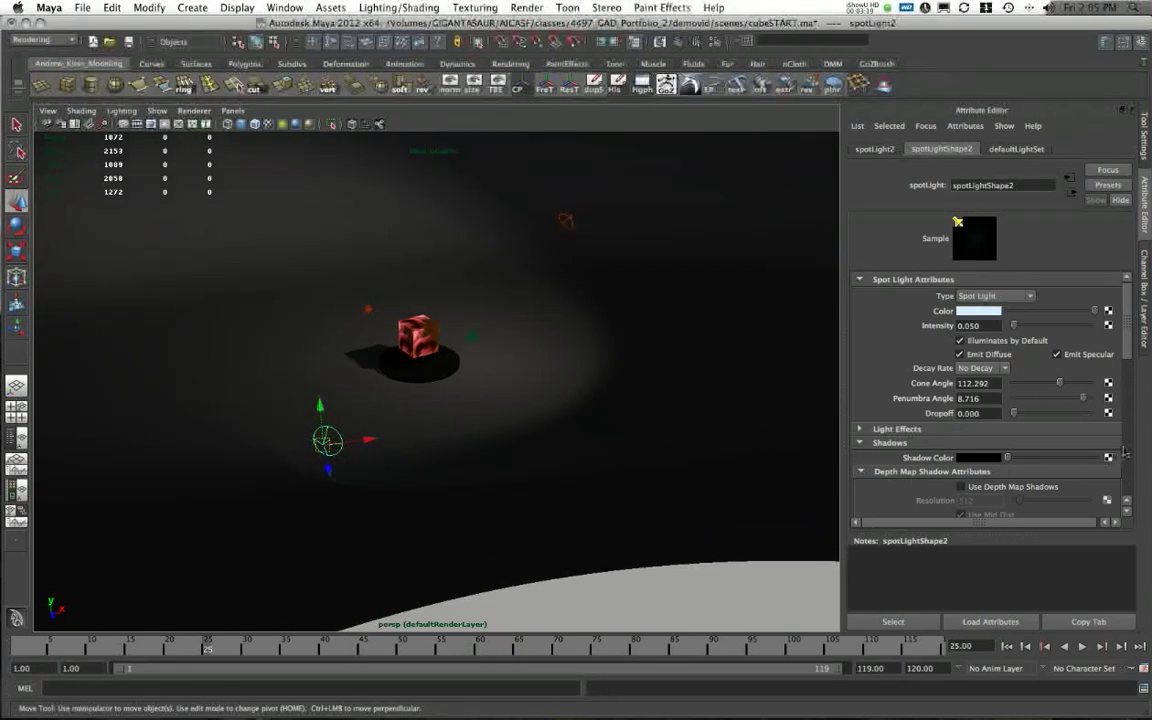
Review the second spot light's raytrace shadow attributes and clear the selection
{"action": "left_click_drag", "start_coordinate": [1125, 362], "coordinate": [1125, 497]}
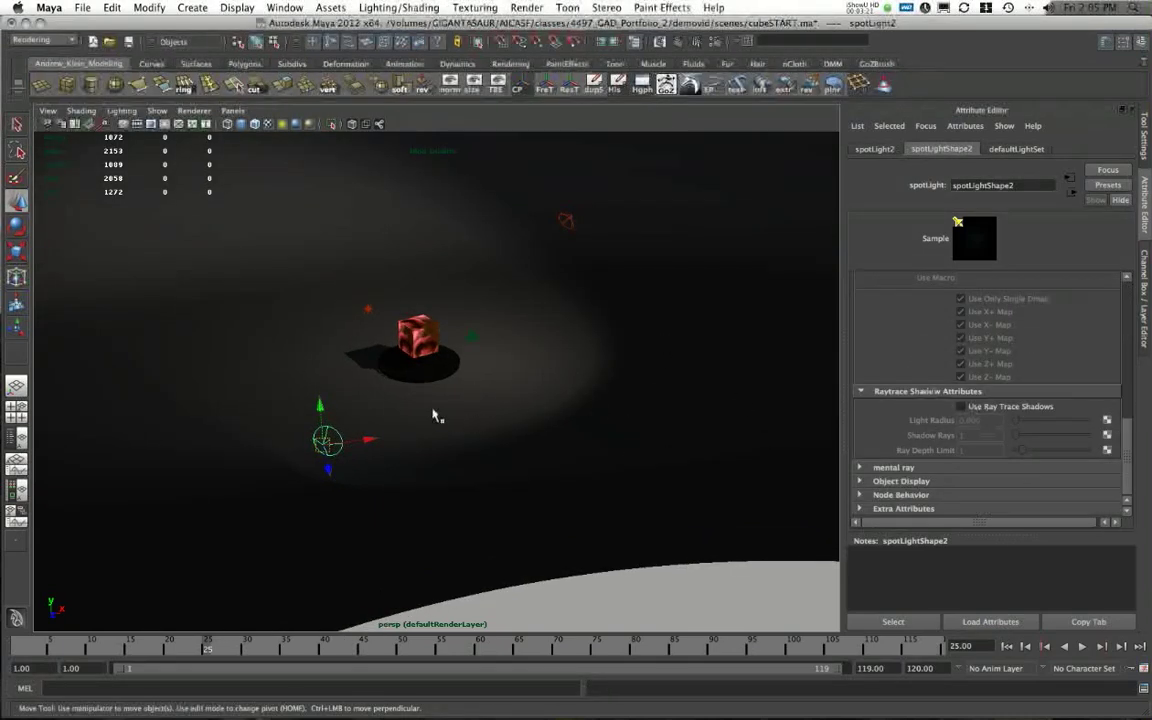
{"action": "left_click_drag", "start_coordinate": [433, 414], "coordinate": [470, 410], "text": "alt"}
{"action": "left_click", "coordinate": [645, 303]}
Select the directional light beyond the backdrop's edge and view its placement in the scene
{"action": "right_click_drag", "start_coordinate": [645, 303], "coordinate": [437, 309], "text": "alt"}
{"action": "left_click_drag", "start_coordinate": [437, 309], "coordinate": [540, 445], "text": "alt"}
{"action": "left_click", "coordinate": [540, 452]}
{"action": "right_click_drag", "start_coordinate": [540, 445], "coordinate": [716, 340], "text": "alt"}
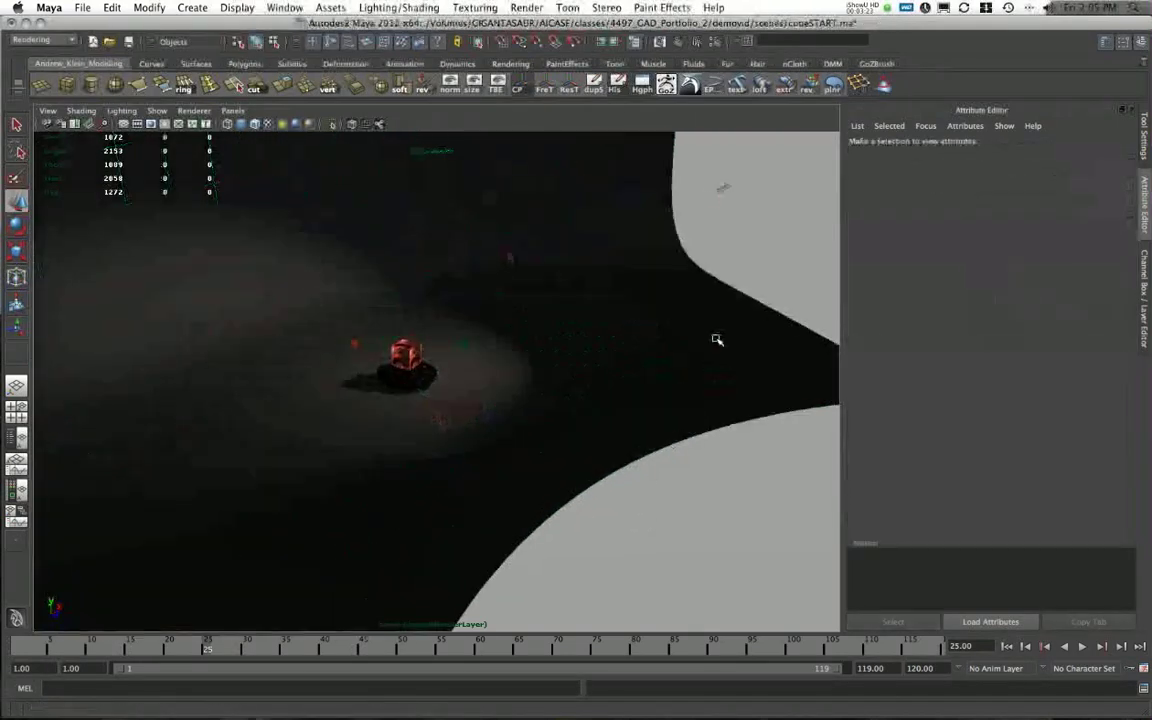
{"action": "left_click_drag", "start_coordinate": [717, 340], "coordinate": [619, 342], "text": "alt"}
{"action": "left_click", "coordinate": [645, 249]}
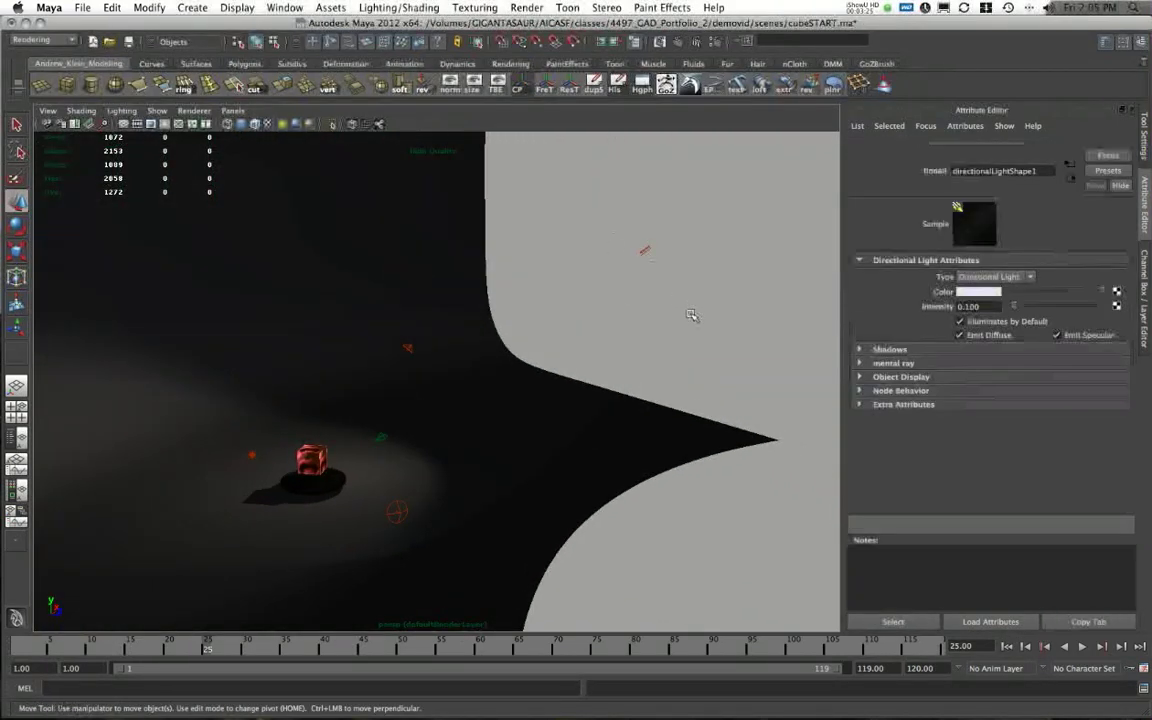
{"action": "left_click_drag", "start_coordinate": [689, 319], "coordinate": [689, 303], "text": "alt"}
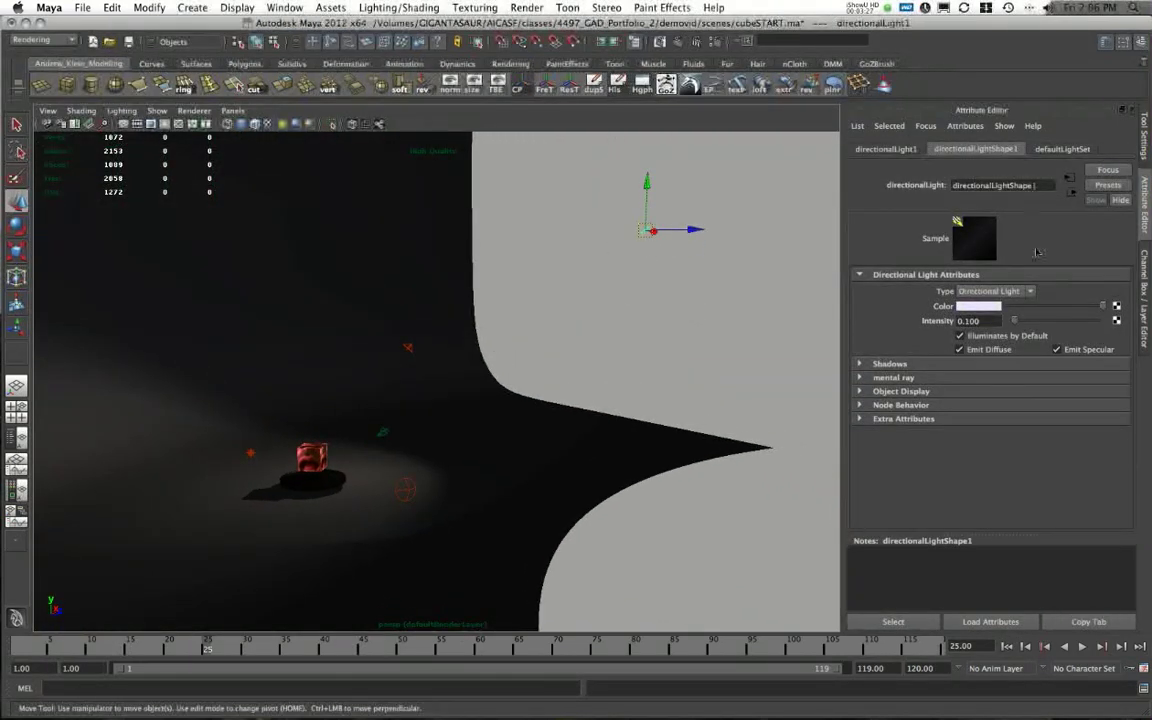
Try a different color saturation and intensity on the directional light, undoing the changes
{"action": "left_click", "coordinate": [990, 306]}
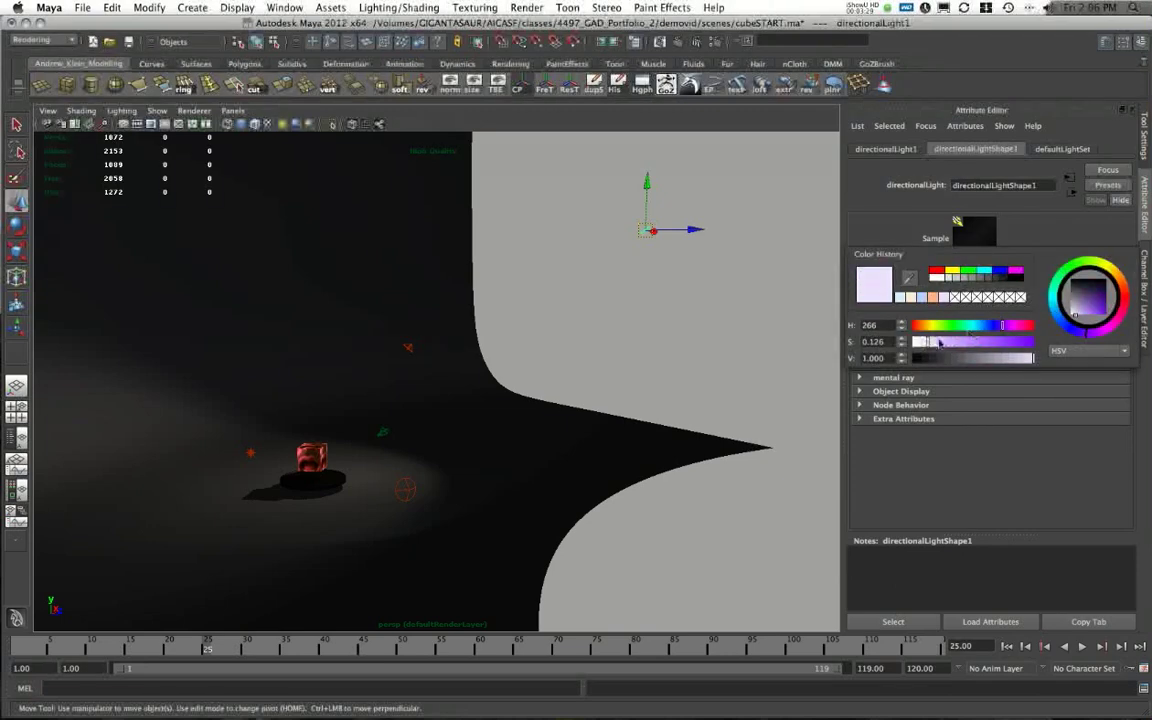
{"action": "mouse_move", "coordinate": [939, 343]}
{"action": "left_mouse_down"}
{"action": "mouse_move", "coordinate": [1003, 342]}
{"action": "mouse_move", "coordinate": [923, 342]}
{"action": "left_mouse_up"}
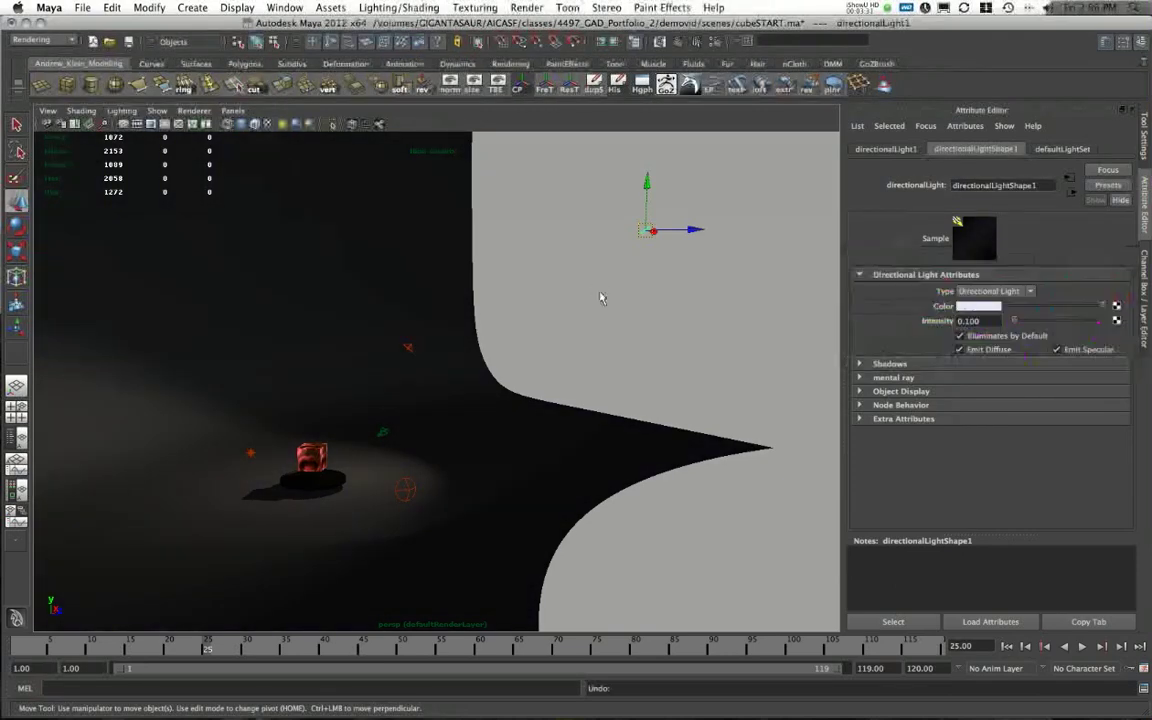
{"action": "left_click_drag", "start_coordinate": [1015, 322], "coordinate": [1023, 323]}
{"action": "key", "text": "z"}
Select the point light beside the cube and examine how it lights the cube and stand
{"action": "left_click_drag", "start_coordinate": [604, 293], "coordinate": [676, 237], "text": "alt"}
{"action": "right_click_drag", "start_coordinate": [536, 288], "coordinate": [598, 312], "text": "alt"}
{"action": "left_click_drag", "start_coordinate": [598, 312], "coordinate": [311, 355], "text": "alt"}
{"action": "right_click_drag", "start_coordinate": [311, 355], "coordinate": [455, 399], "text": "alt"}
{"action": "left_click_drag", "start_coordinate": [455, 399], "coordinate": [446, 322], "text": "alt"}
{"action": "left_click", "coordinate": [218, 390]}
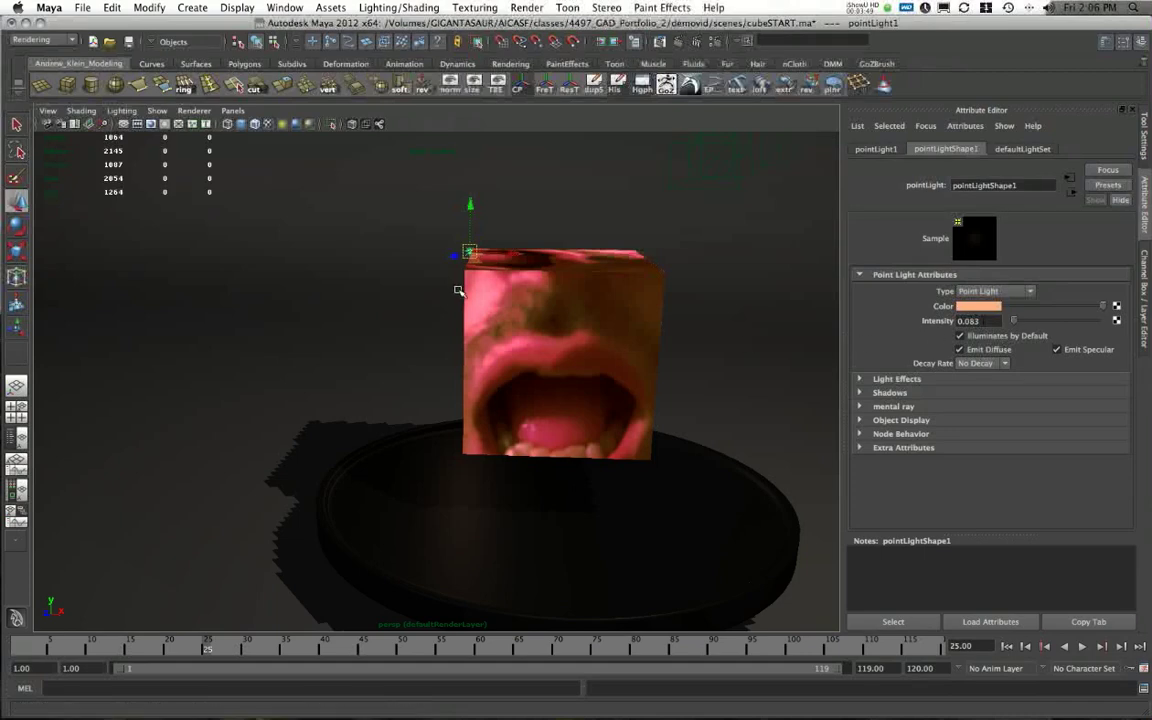
{"action": "left_click_drag", "start_coordinate": [463, 288], "coordinate": [391, 399], "text": "alt"}
{"action": "right_click_drag", "start_coordinate": [391, 399], "coordinate": [535, 489], "text": "alt"}
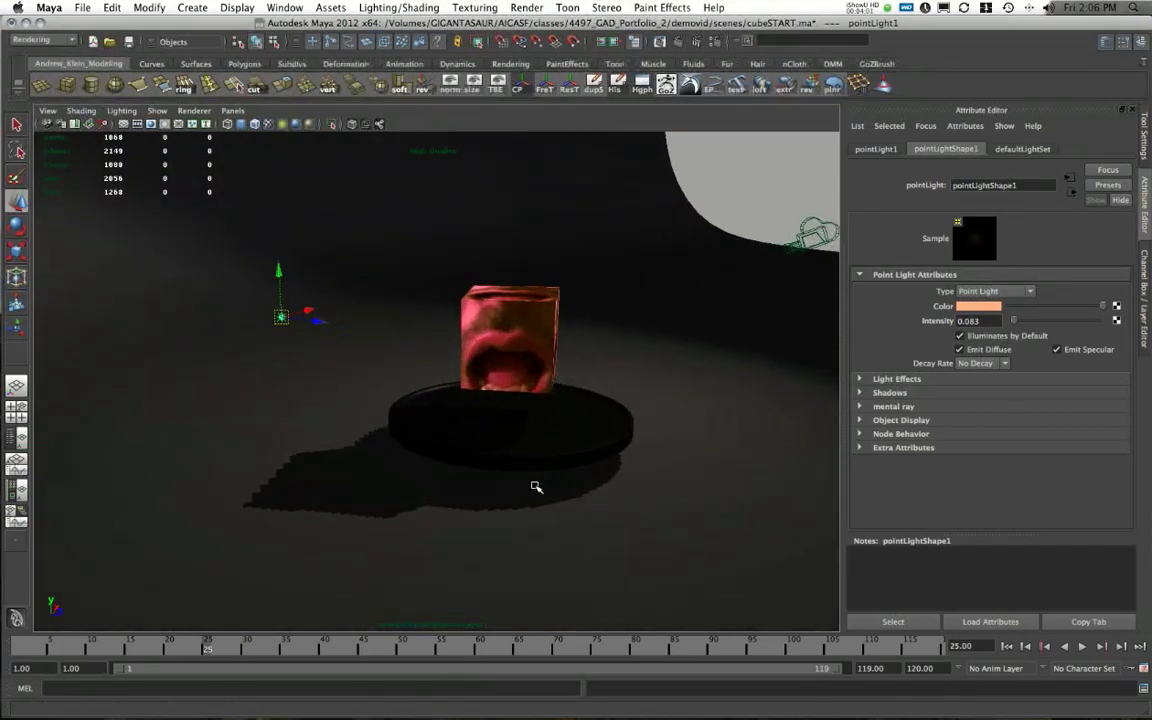
{"action": "left_click_drag", "start_coordinate": [535, 489], "coordinate": [306, 188], "text": "alt"}
Select the round stand under the cube and return the viewport to plain shaded display
{"action": "left_click", "coordinate": [563, 314]}
{"action": "left_click", "coordinate": [503, 428]}
{"action": "key", "text": "5"}
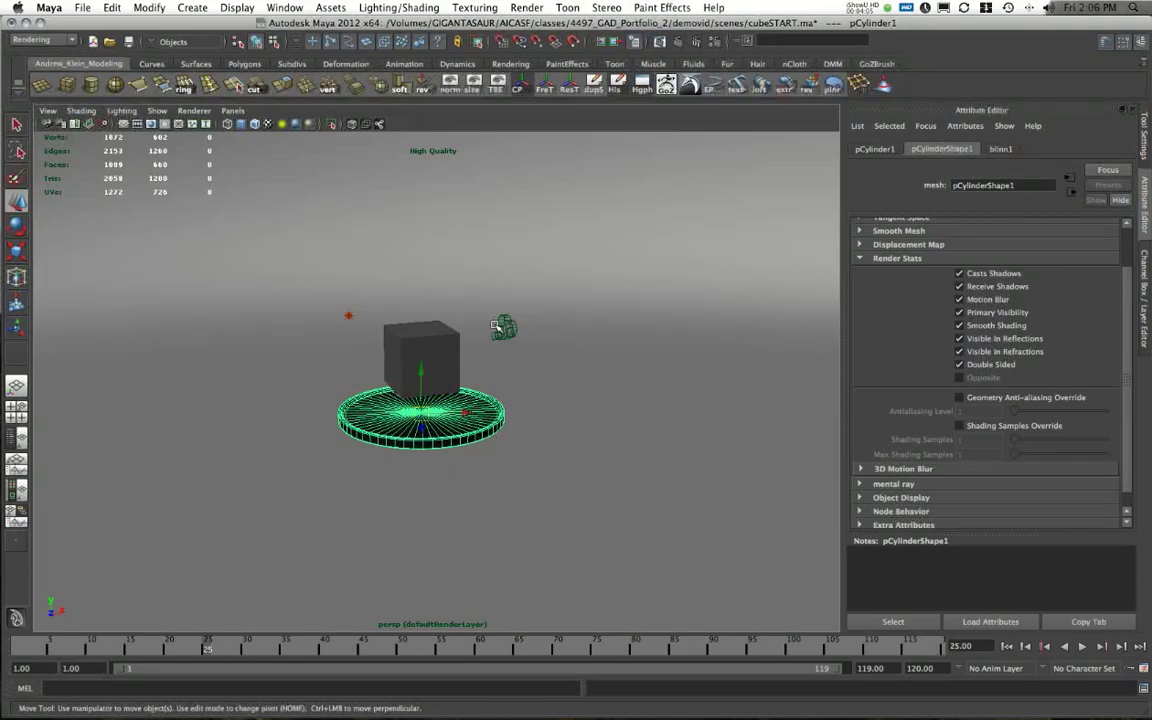
Examine the stand's beveled rim and wireframe up close
{"action": "right_click_drag", "start_coordinate": [329, 336], "coordinate": [481, 429], "text": "alt"}
{"action": "left_click_drag", "start_coordinate": [481, 429], "coordinate": [478, 394], "text": "alt"}
{"action": "right_click_drag", "start_coordinate": [333, 412], "coordinate": [535, 473], "text": "alt"}
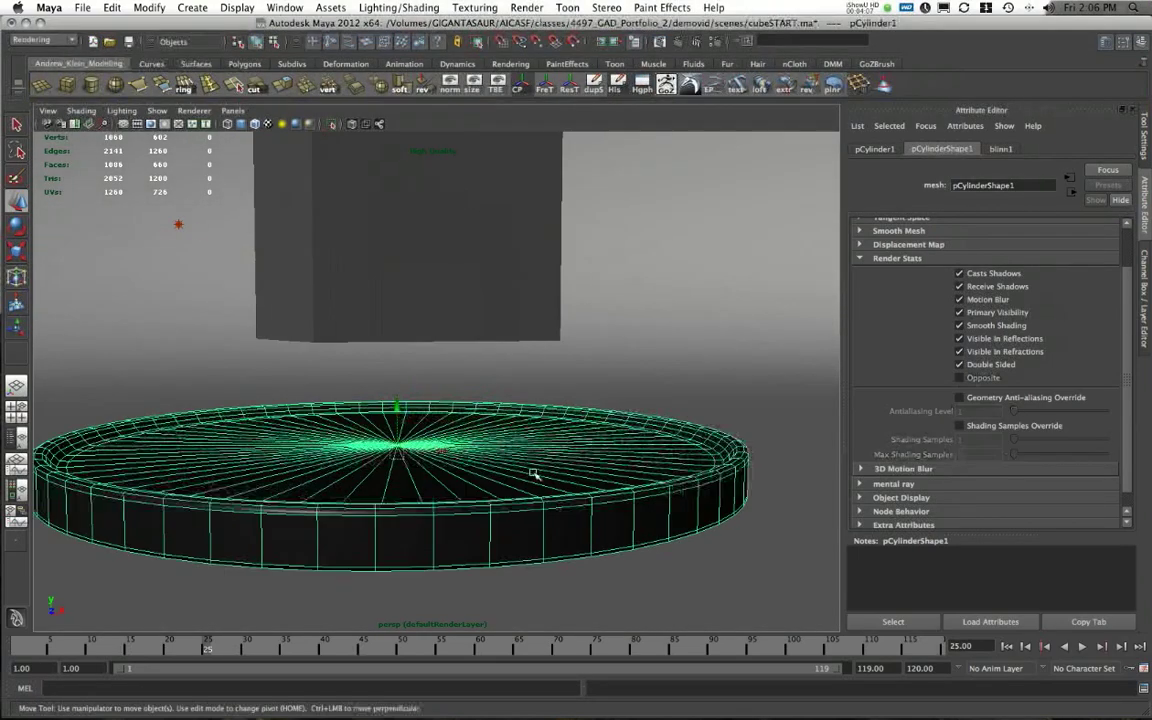
{"action": "left_click_drag", "start_coordinate": [535, 473], "coordinate": [489, 478], "text": "alt"}
{"action": "middle_click_drag", "start_coordinate": [489, 478], "coordinate": [607, 319], "text": "alt"}
{"action": "right_click_drag", "start_coordinate": [607, 319], "coordinate": [548, 324], "text": "alt"}
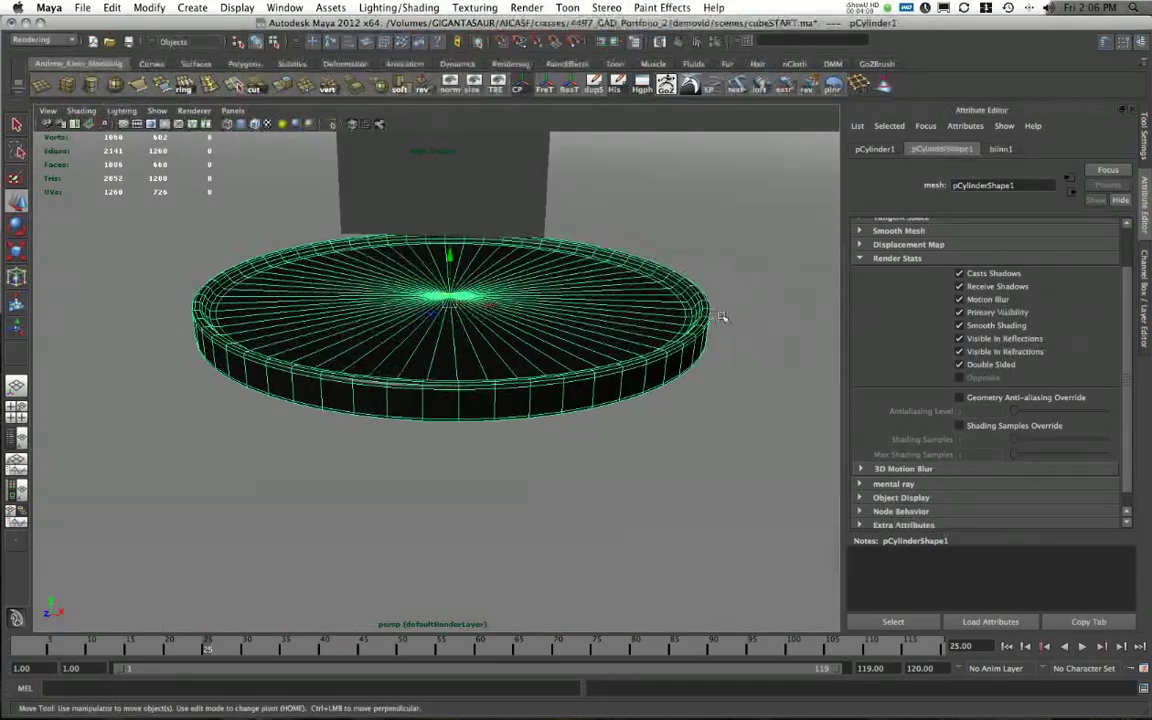
{"action": "right_click_drag", "start_coordinate": [725, 319], "coordinate": [324, 288], "text": "alt"}
Open the stand's blinn1 material and review its common material and specular shading settings
{"action": "left_click", "coordinate": [998, 150]}
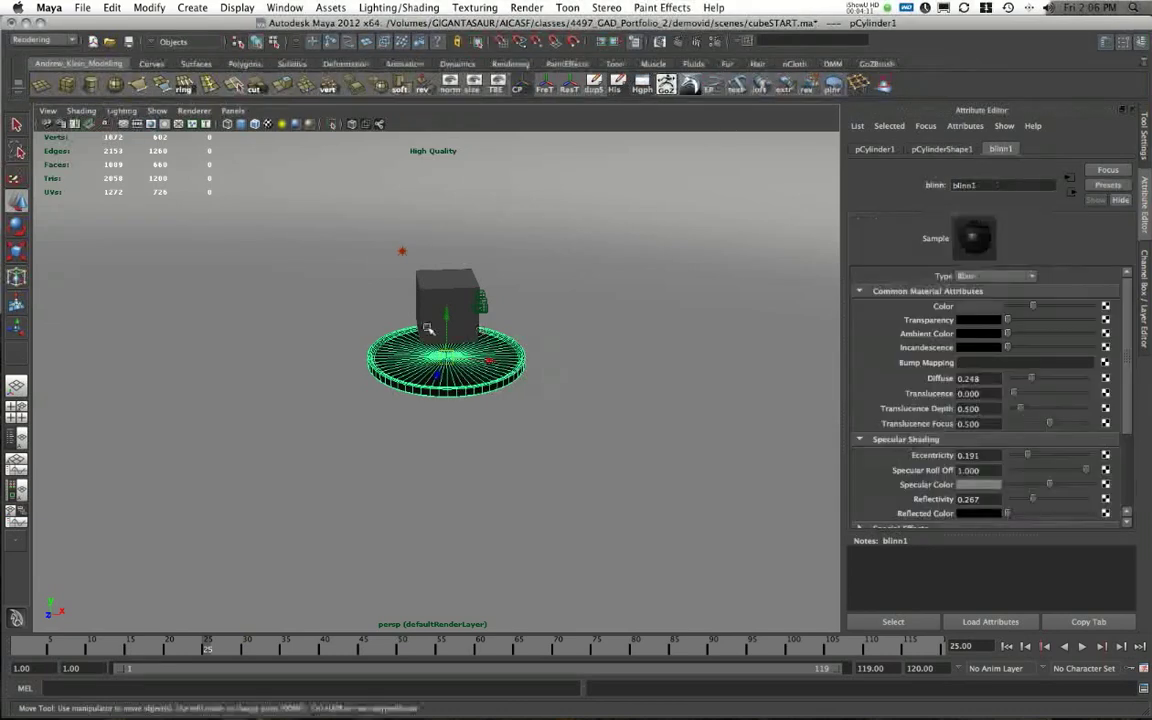
{"action": "scroll", "coordinate": [1018, 370], "scroll_direction": "down", "scroll_amount": 3}
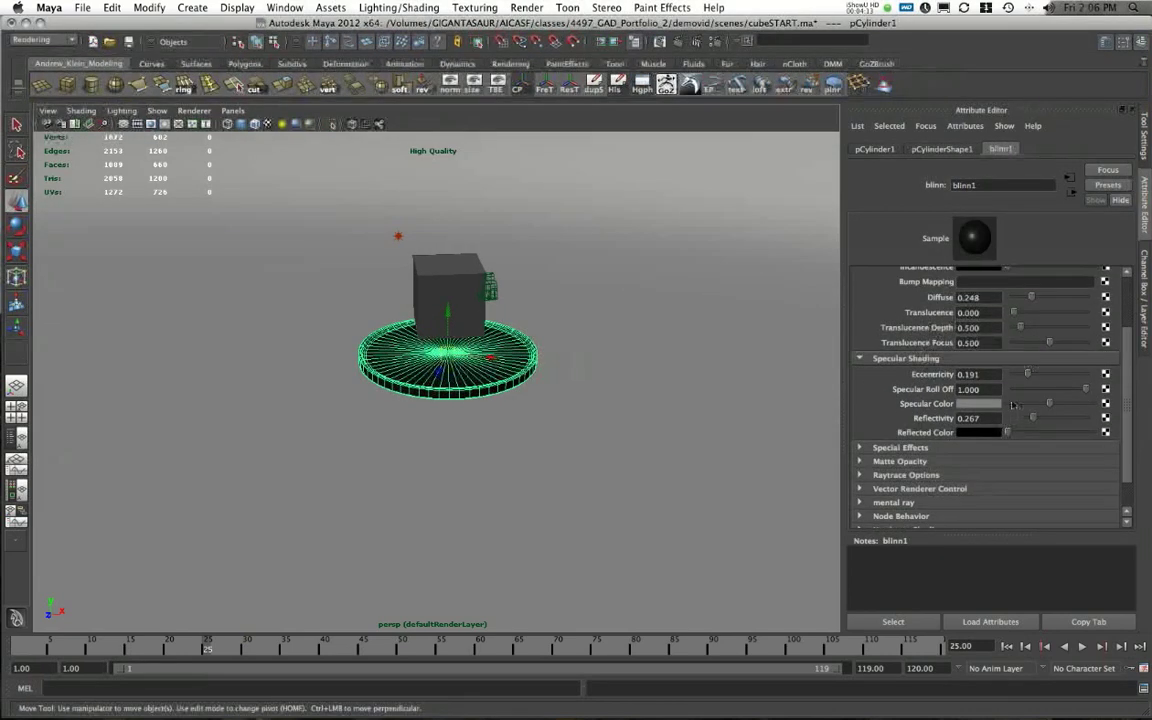
{"action": "scroll", "coordinate": [990, 320], "scroll_direction": "up", "scroll_amount": 3}
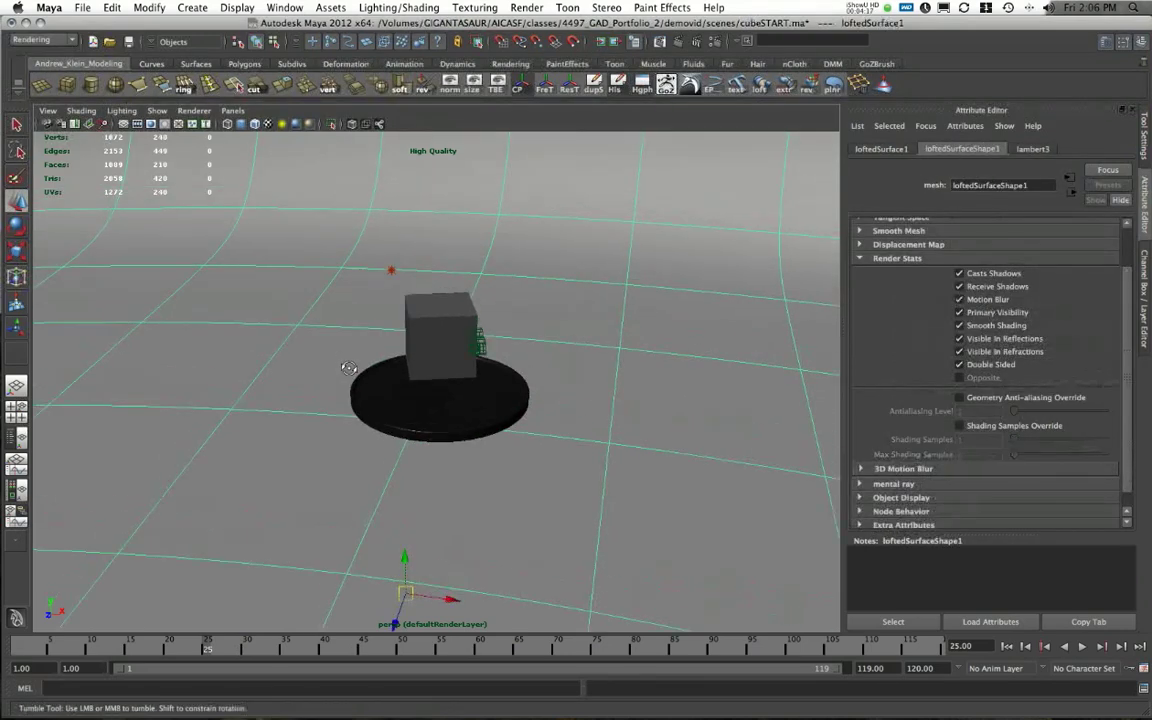
Examine the cube and stand from several sides of the studio and clear the selection
{"action": "left_click_drag", "start_coordinate": [347, 360], "coordinate": [662, 205], "text": "alt"}
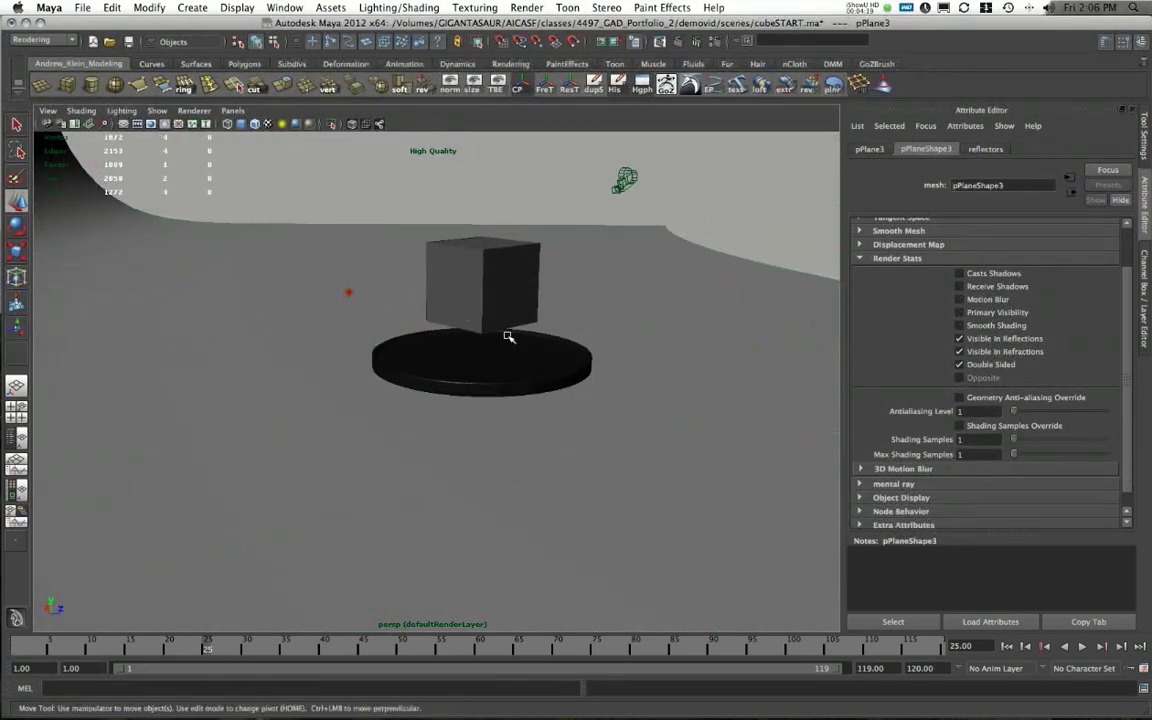
{"action": "left_click_drag", "start_coordinate": [507, 334], "coordinate": [381, 329], "text": "alt"}
{"action": "right_click_drag", "start_coordinate": [381, 329], "coordinate": [231, 381], "text": "alt"}
{"action": "left_click", "coordinate": [486, 339]}
{"action": "left_click_drag", "start_coordinate": [231, 381], "coordinate": [545, 396], "text": "alt"}
{"action": "left_click", "coordinate": [822, 361]}
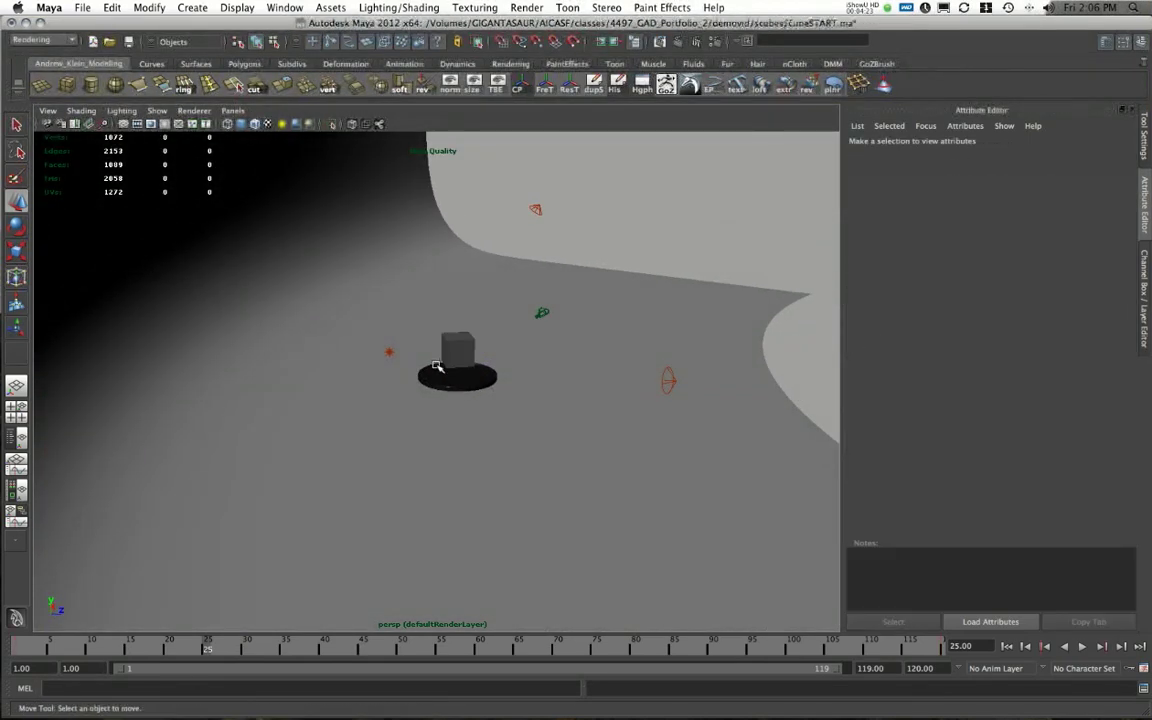
Select the cube floating above the stand
{"action": "right_click_drag", "start_coordinate": [437, 366], "coordinate": [712, 530], "text": "alt"}
{"action": "left_click_drag", "start_coordinate": [712, 530], "coordinate": [482, 245], "text": "alt"}
{"action": "left_click", "coordinate": [483, 245]}
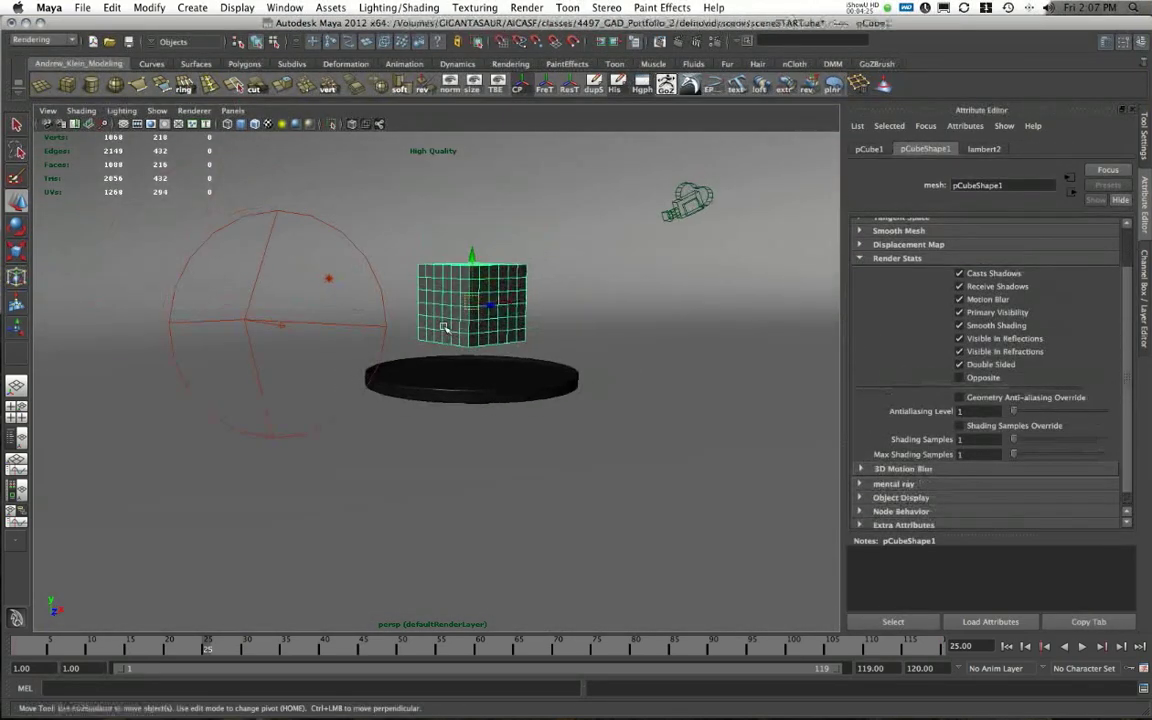
Examine the gap between the floating cube and the stand from low and side angles
{"action": "left_click_drag", "start_coordinate": [483, 300], "coordinate": [422, 372], "text": "alt"}
{"action": "right_click_drag", "start_coordinate": [422, 372], "coordinate": [453, 417], "text": "alt"}
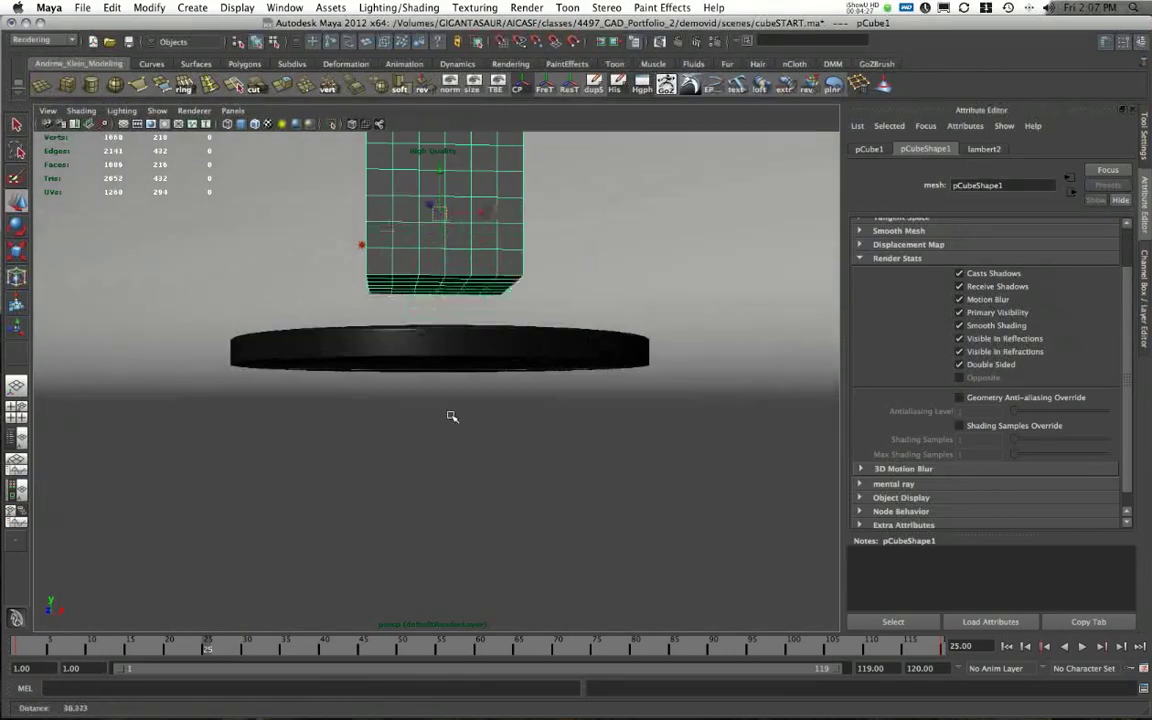
{"action": "left_click_drag", "start_coordinate": [456, 245], "coordinate": [459, 281], "text": "alt"}
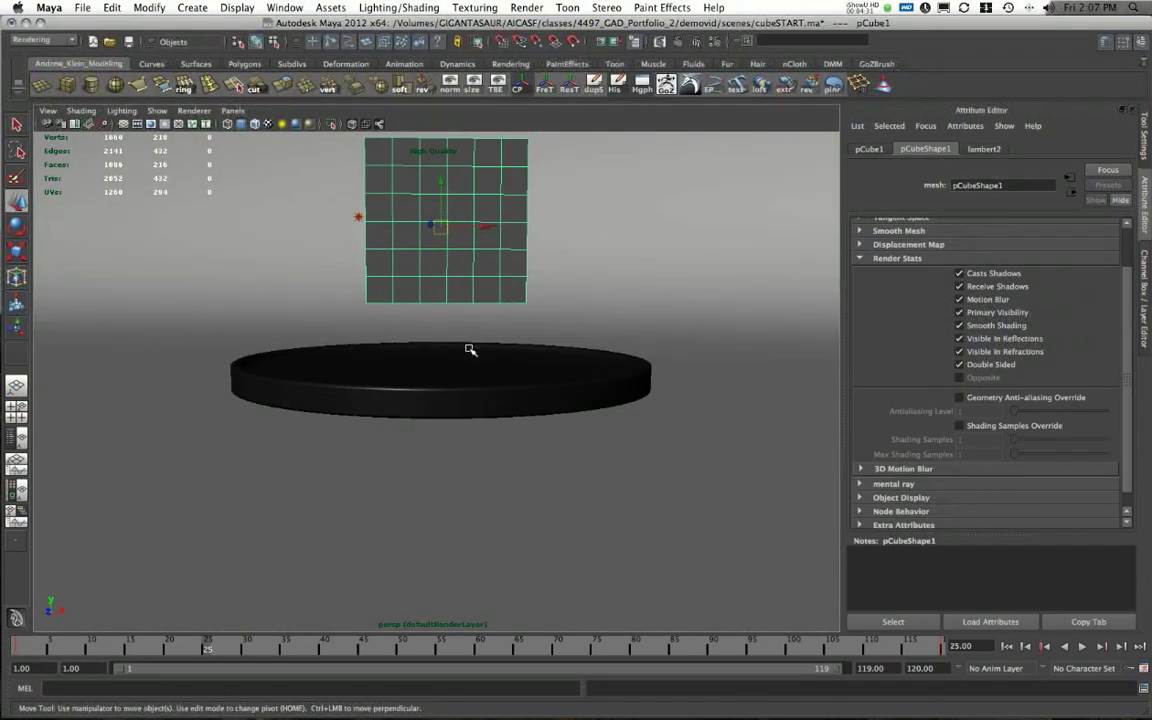
{"action": "left_click_drag", "start_coordinate": [470, 349], "coordinate": [484, 353], "text": "alt"}
{"action": "right_click_drag", "start_coordinate": [554, 436], "coordinate": [324, 399], "text": "alt"}
{"action": "left_click_drag", "start_coordinate": [520, 400], "coordinate": [409, 370], "text": "alt"}
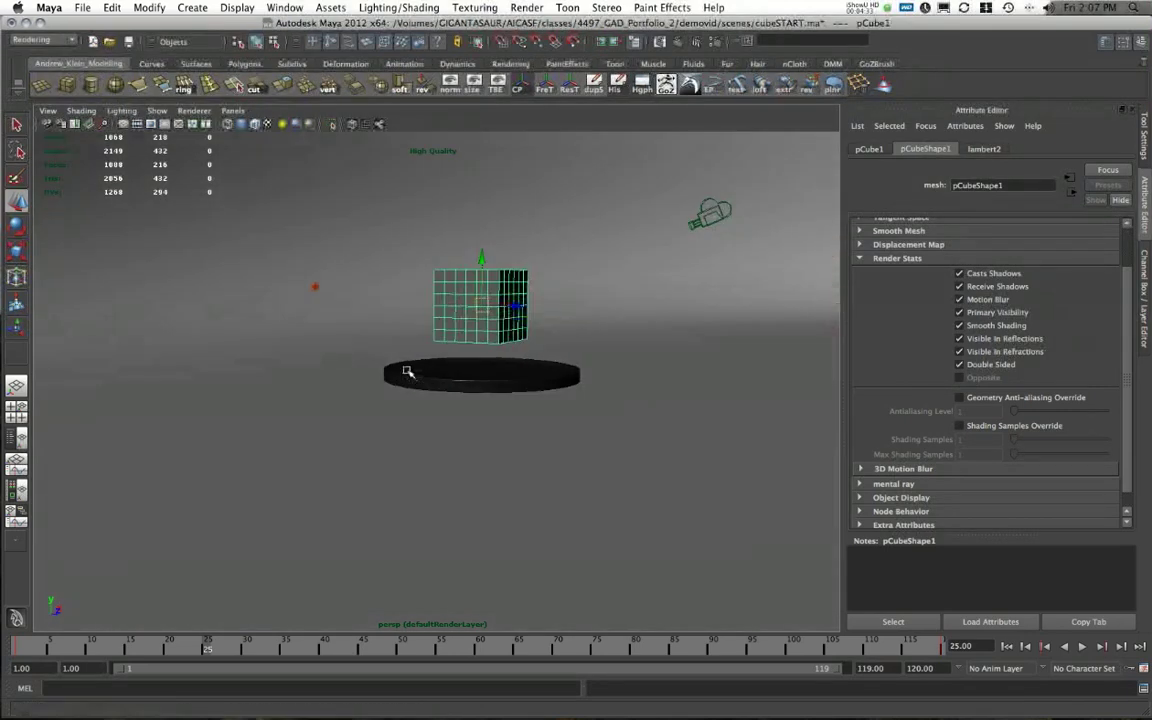
{"action": "right_click_drag", "start_coordinate": [409, 370], "coordinate": [579, 388], "text": "alt"}
{"action": "left_click_drag", "start_coordinate": [579, 388], "coordinate": [581, 404], "text": "alt"}
Play back the scene's animation to preview the cube on its stand
{"action": "left_click_drag", "start_coordinate": [482, 230], "coordinate": [548, 378], "text": "alt"}
{"action": "right_click_drag", "start_coordinate": [548, 378], "coordinate": [355, 378], "text": "alt"}
{"action": "key", "text": "alt+v"}
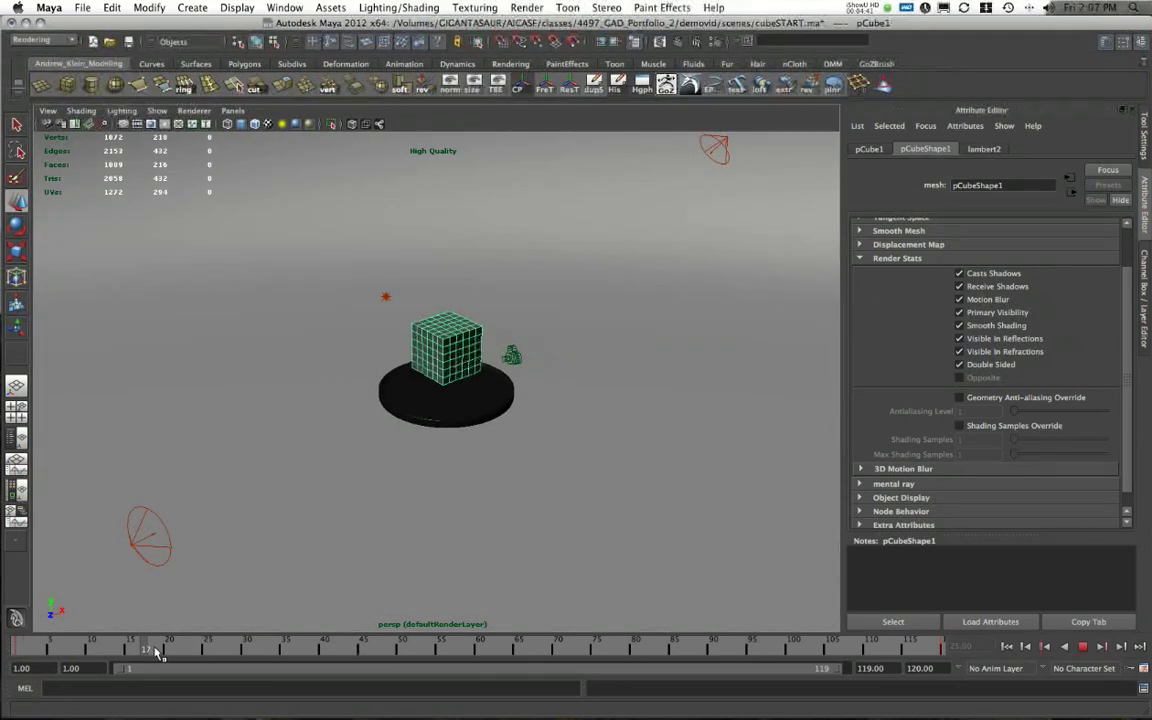
Return the animation to frame 1 and show the cube's transform channels with the cube and stand in close view
{"action": "left_click_drag", "start_coordinate": [174, 646], "coordinate": [16, 646]}
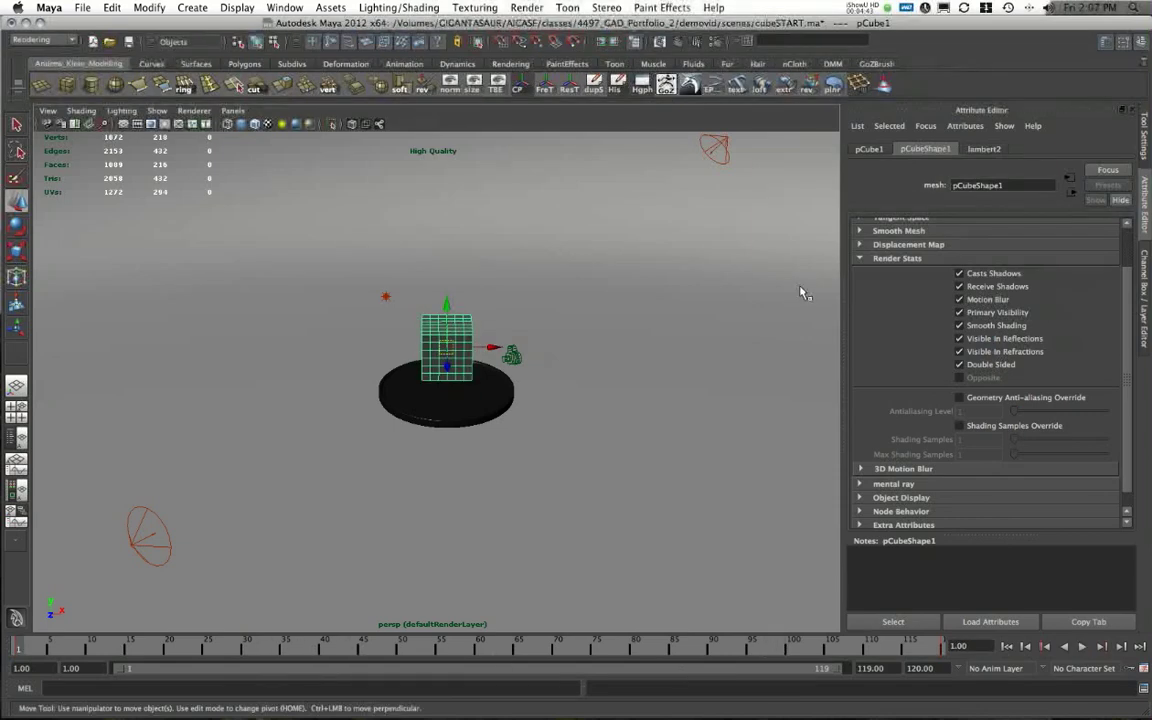
{"action": "left_click", "coordinate": [1146, 318]}
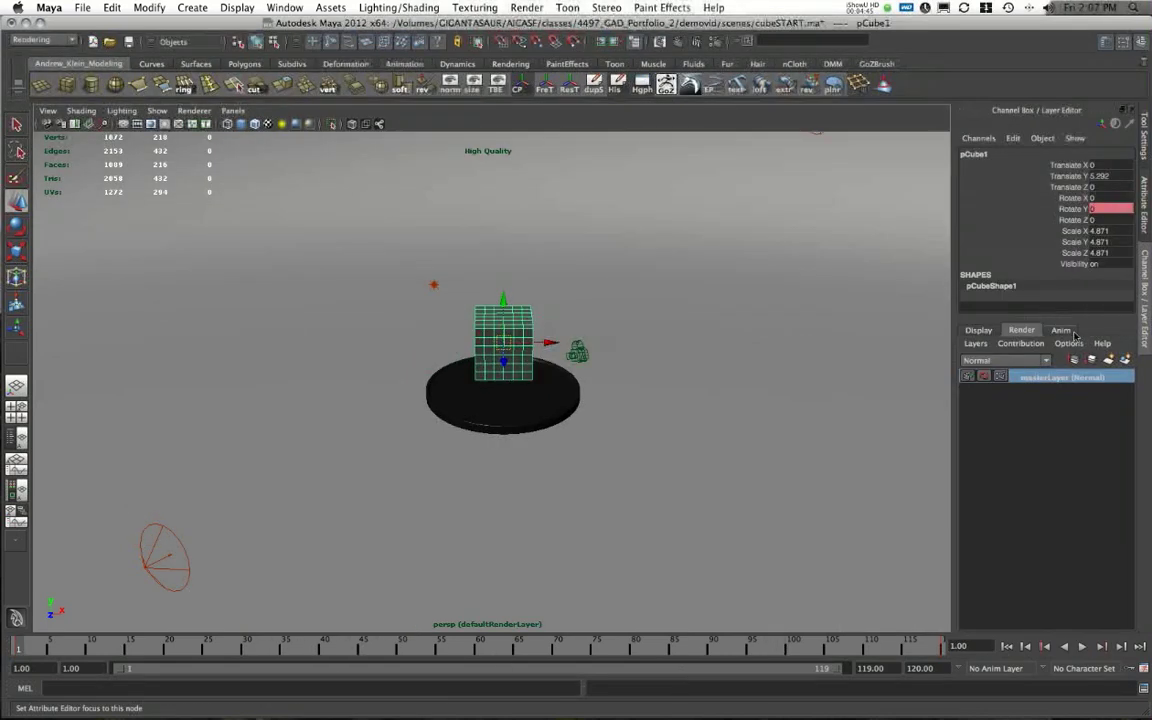
{"action": "right_click_drag", "start_coordinate": [368, 386], "coordinate": [499, 402], "text": "alt"}
{"action": "middle_click_drag", "start_coordinate": [499, 402], "coordinate": [483, 459], "text": "alt"}
{"action": "right_click_drag", "start_coordinate": [290, 448], "coordinate": [540, 398], "text": "alt"}
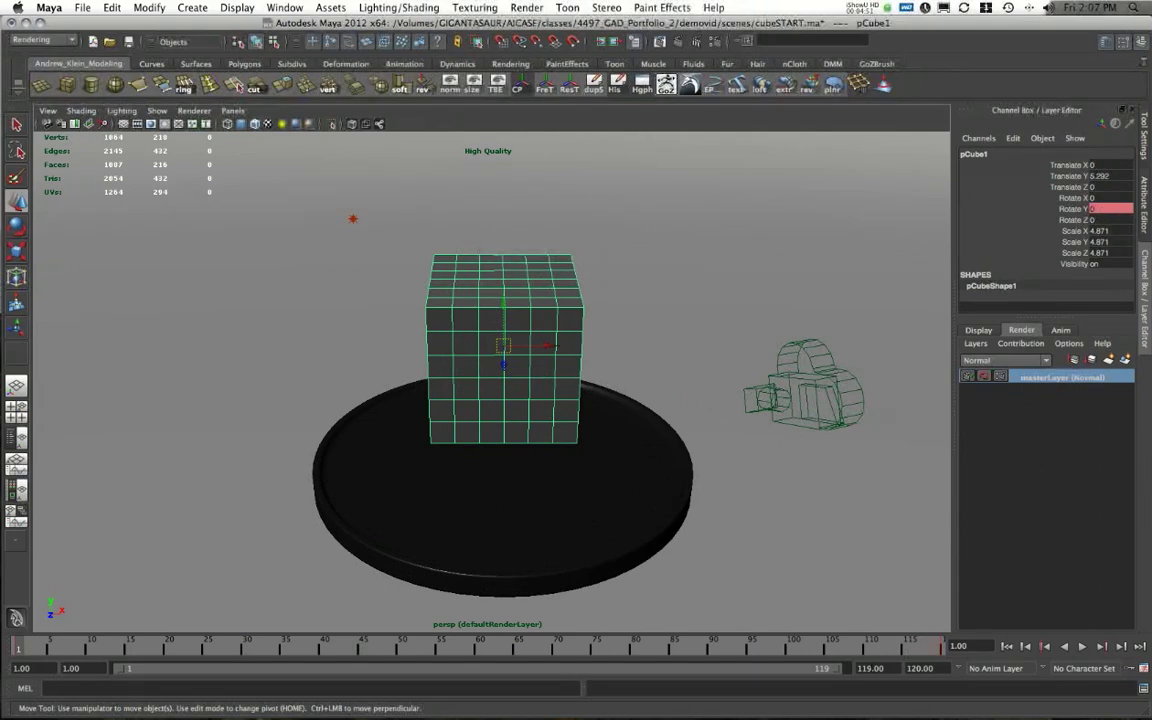
Extend the playback range to frame 120, check the cube's Rotate Y at that frame and play back the rotation
{"action": "left_click_drag", "start_coordinate": [836, 670], "coordinate": [900, 660]}
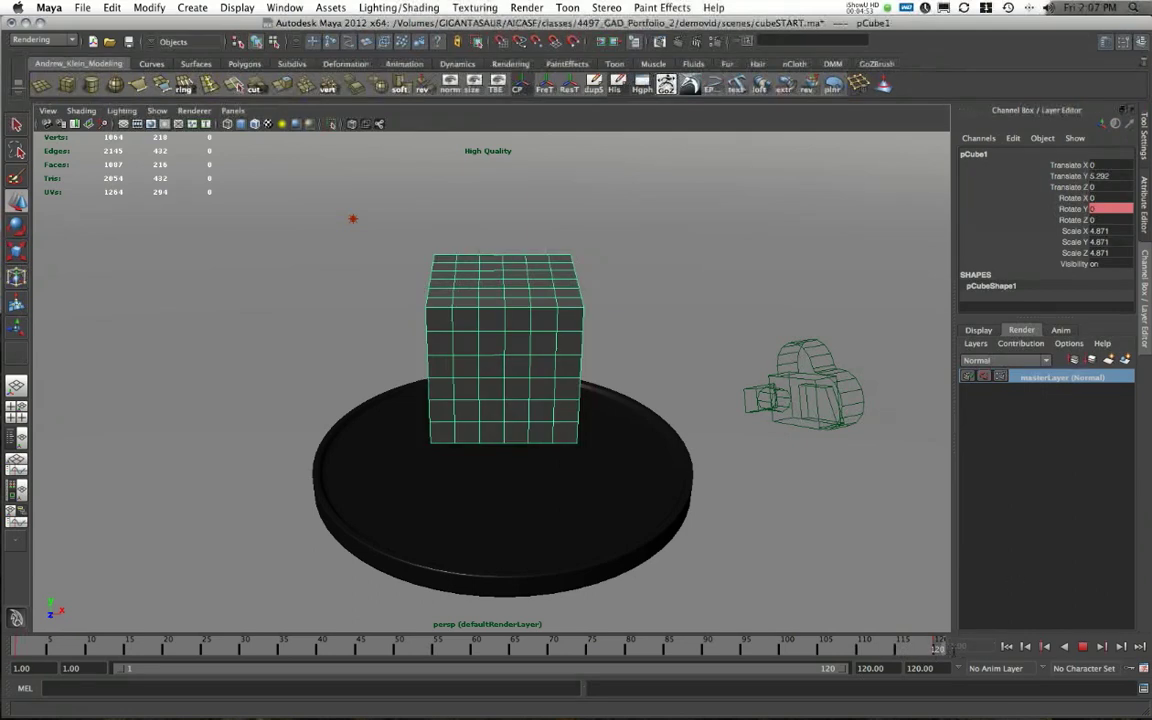
{"action": "left_click", "coordinate": [937, 646]}
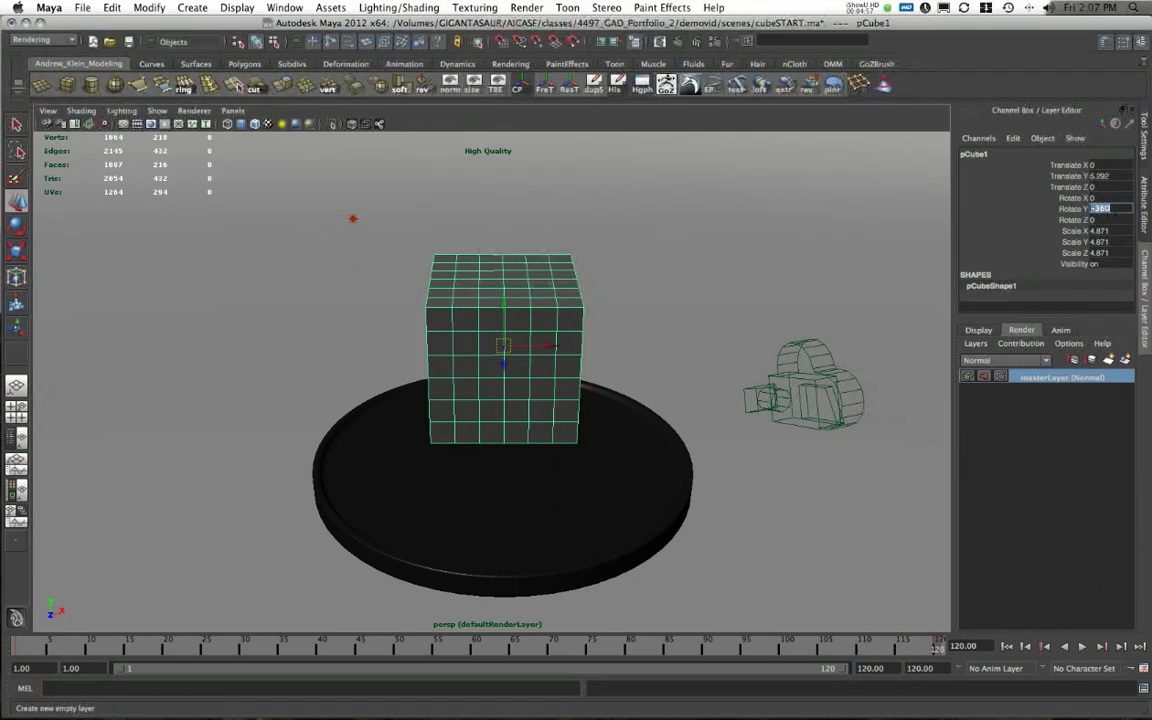
{"action": "key", "text": "alt+v"}
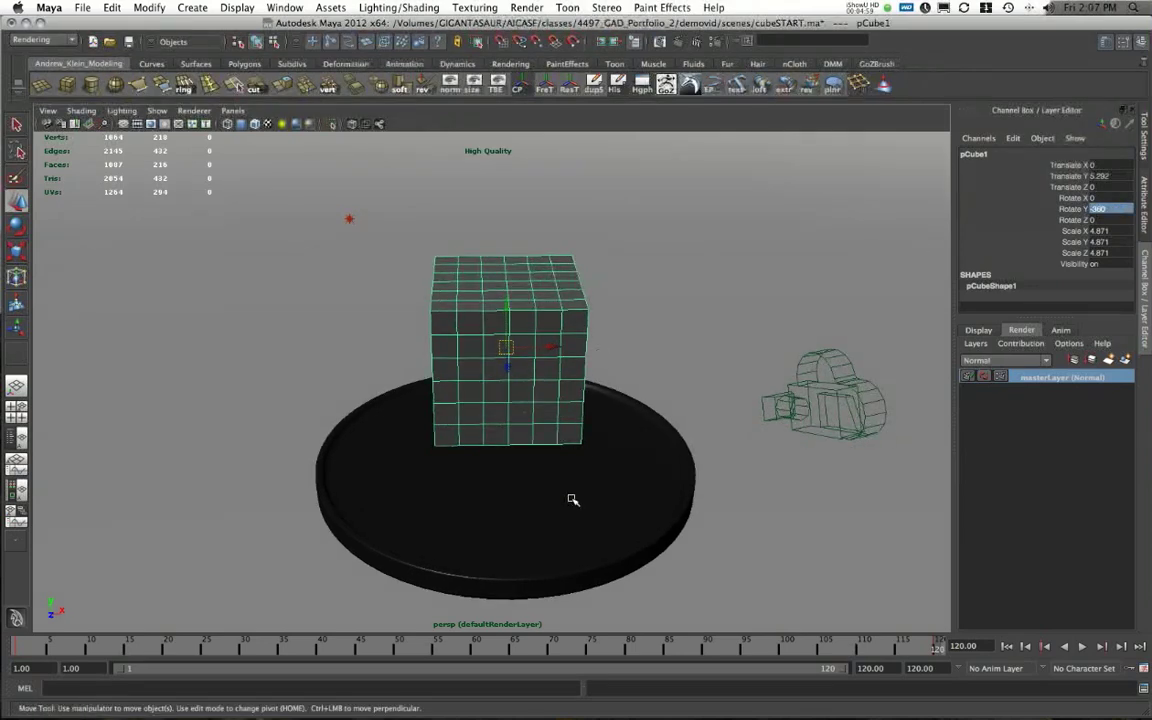
{"action": "mouse_move", "coordinate": [25, 645]}
{"action": "left_mouse_down"}
{"action": "mouse_move", "coordinate": [915, 648]}
{"action": "mouse_move", "coordinate": [2, 645]}
{"action": "mouse_move", "coordinate": [938, 648]}
{"action": "left_mouse_up"}
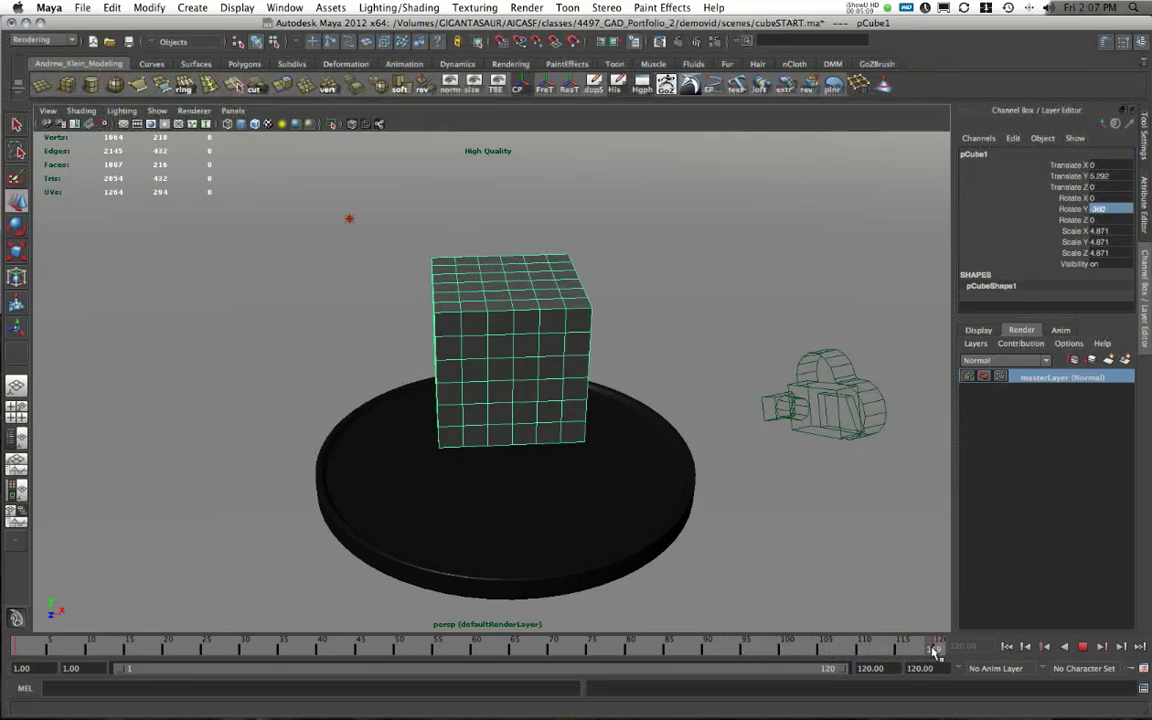
Examine the selected cube on its stand from several sides of the studio at frame 120
{"action": "left_click_drag", "start_coordinate": [506, 413], "coordinate": [520, 385], "text": "alt"}
{"action": "left_click", "coordinate": [668, 355]}
{"action": "right_click_drag", "start_coordinate": [555, 378], "coordinate": [418, 258], "text": "alt"}
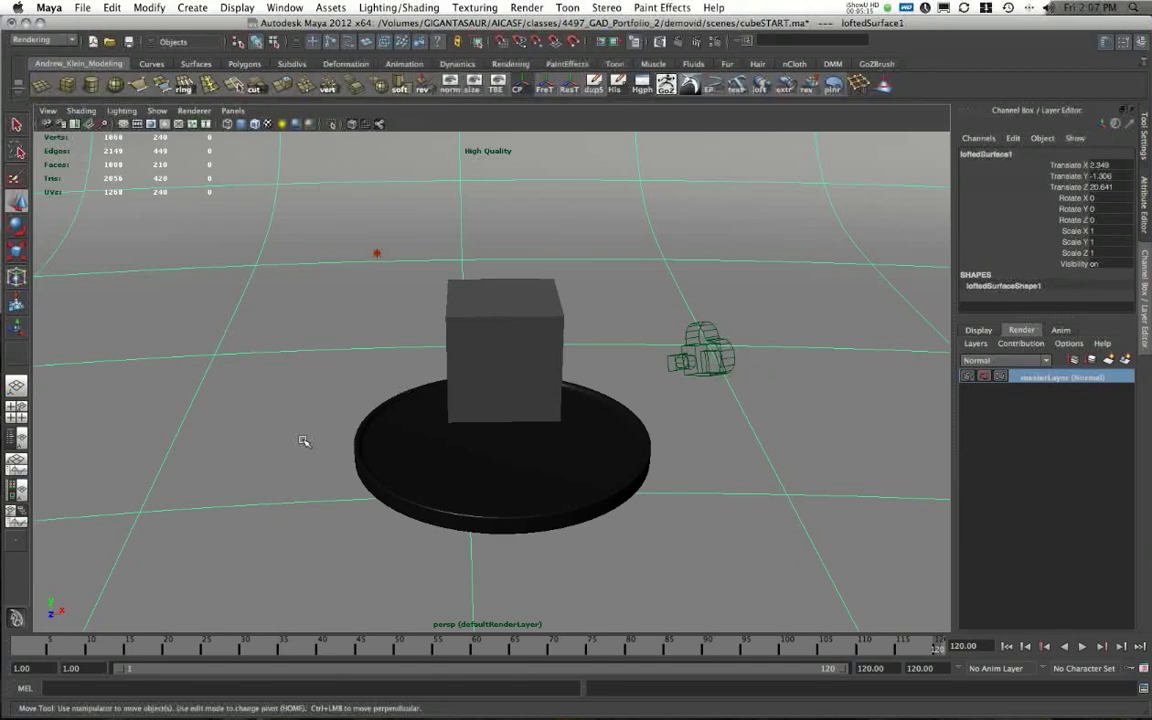
{"action": "left_click", "coordinate": [499, 353]}
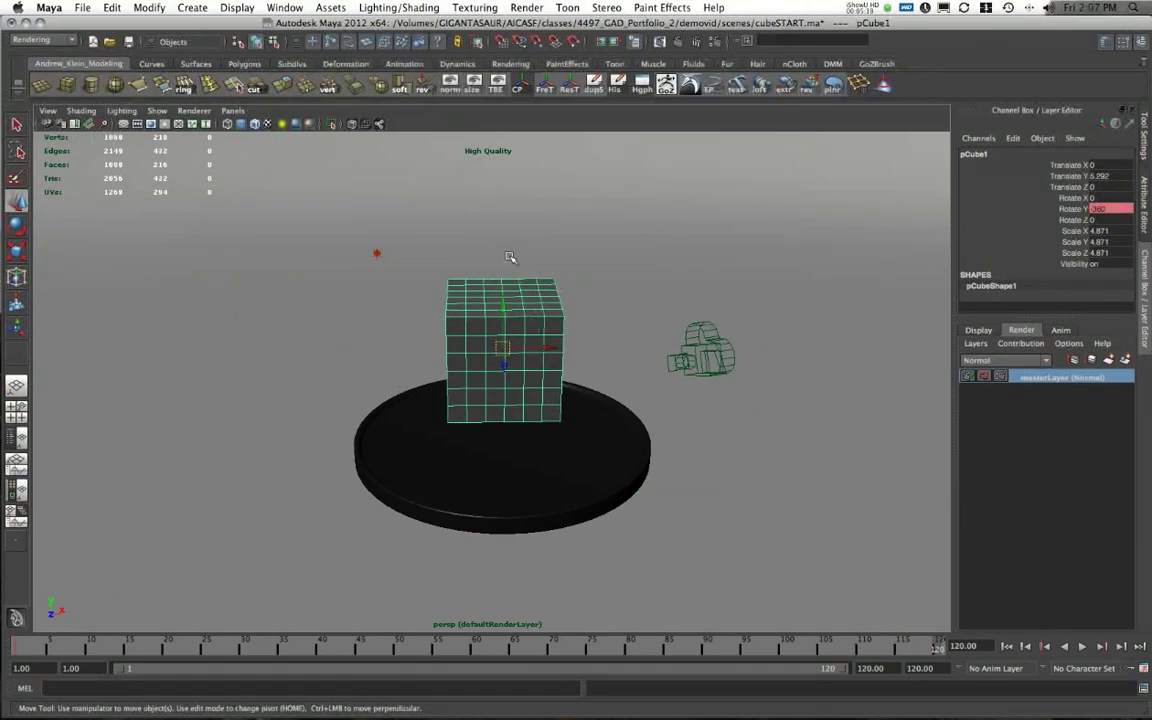
{"action": "left_click_drag", "start_coordinate": [510, 257], "coordinate": [440, 318], "text": "alt"}
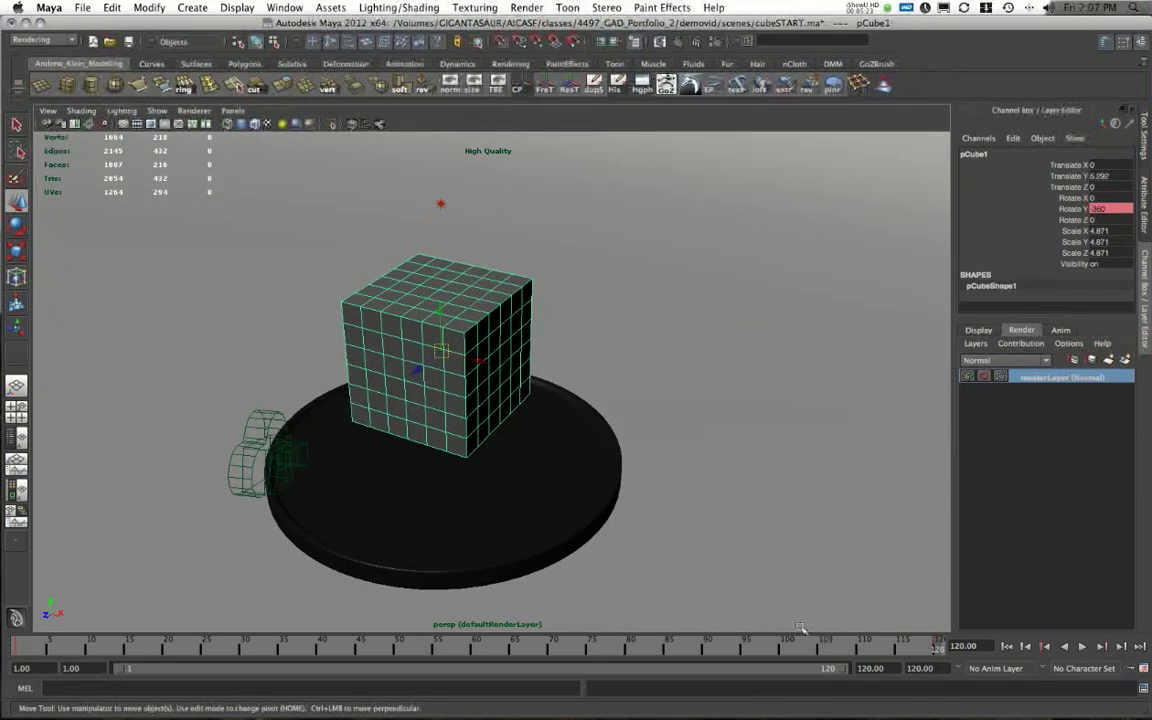
{"action": "right_click_drag", "start_coordinate": [684, 373], "coordinate": [420, 375], "text": "alt"}
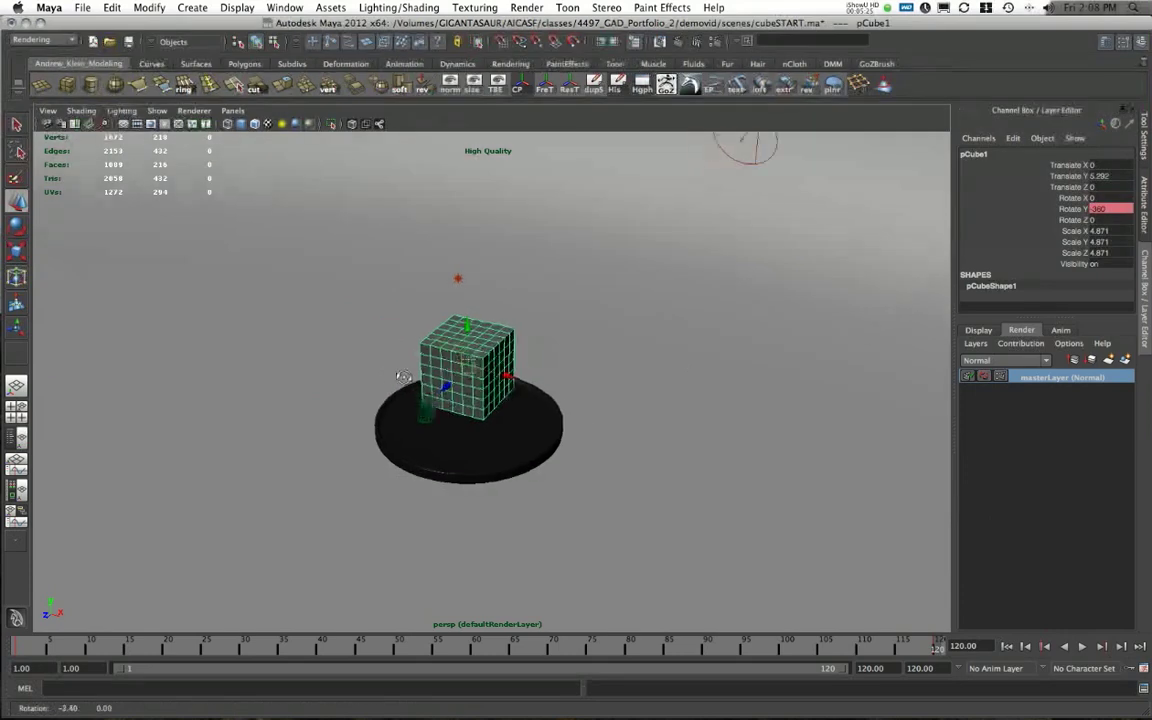
{"action": "left_click_drag", "start_coordinate": [420, 375], "coordinate": [586, 363], "text": "alt"}
{"action": "right_click_drag", "start_coordinate": [445, 462], "coordinate": [500, 462], "text": "alt"}
{"action": "left_click_drag", "start_coordinate": [501, 461], "coordinate": [300, 447], "text": "alt"}
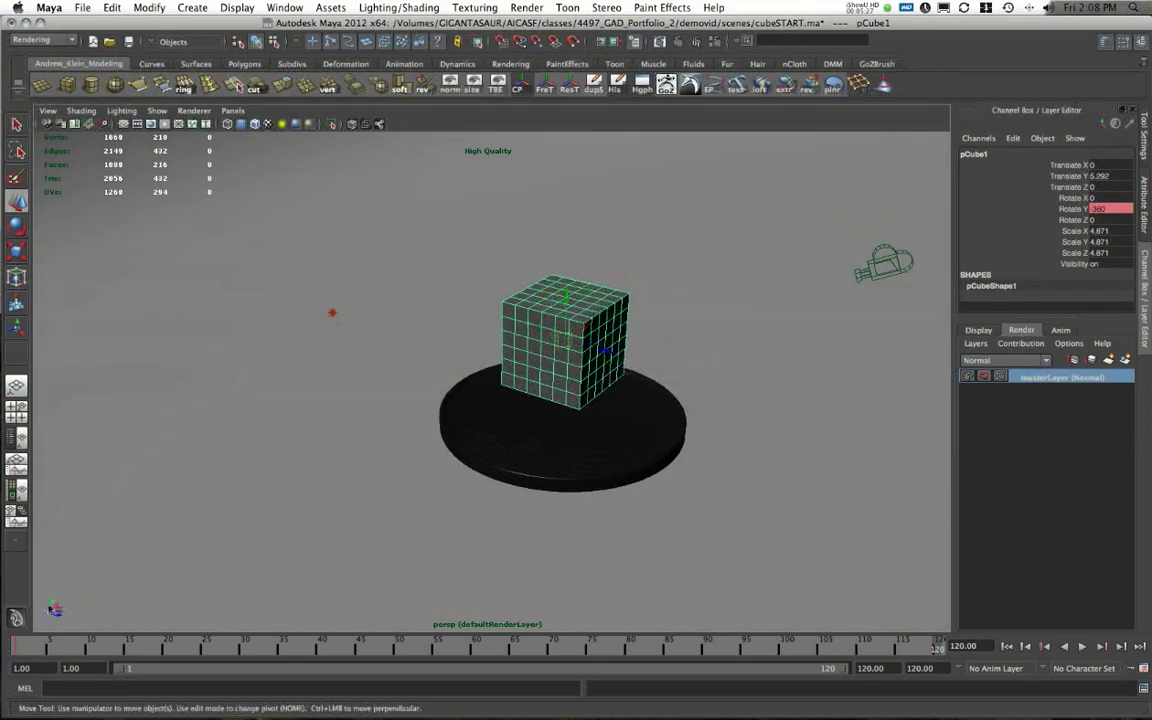
Play back the full 120-frame rotation and watch the loop point for a hitch in the cube's spin
{"action": "mouse_move", "coordinate": [34, 646]}
{"action": "left_mouse_down"}
{"action": "mouse_move", "coordinate": [671, 666]}
{"action": "mouse_move", "coordinate": [42, 660]}
{"action": "left_mouse_up"}
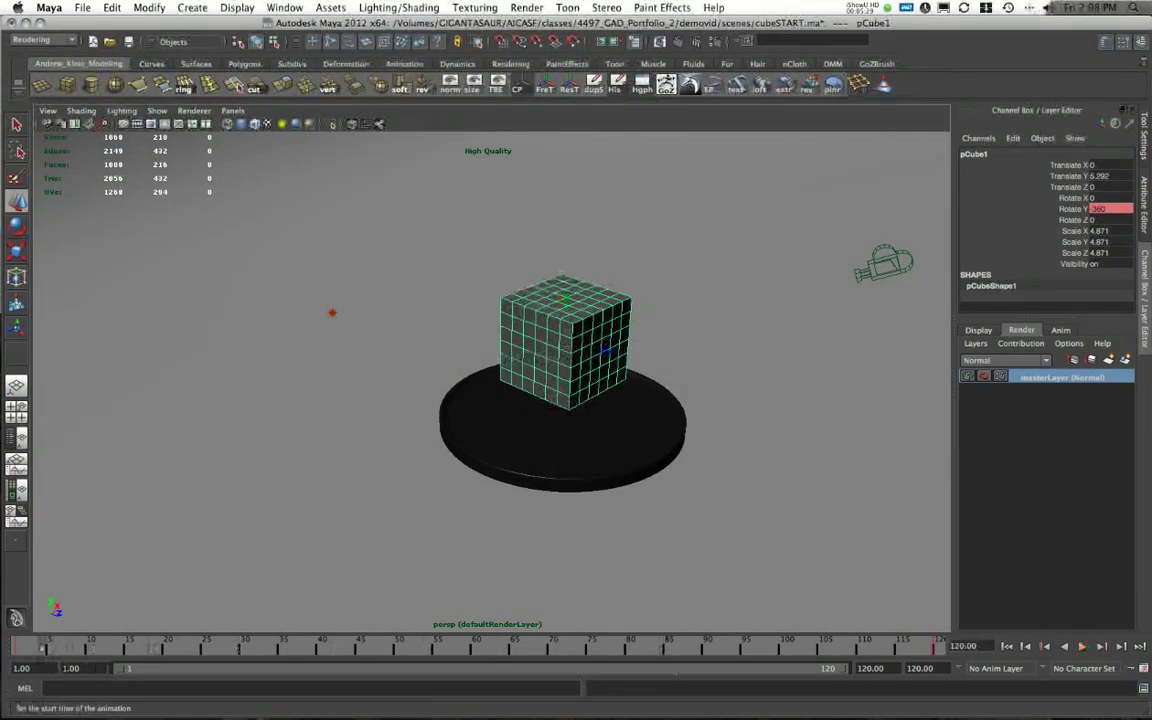
{"action": "left_click", "coordinate": [1081, 647]}
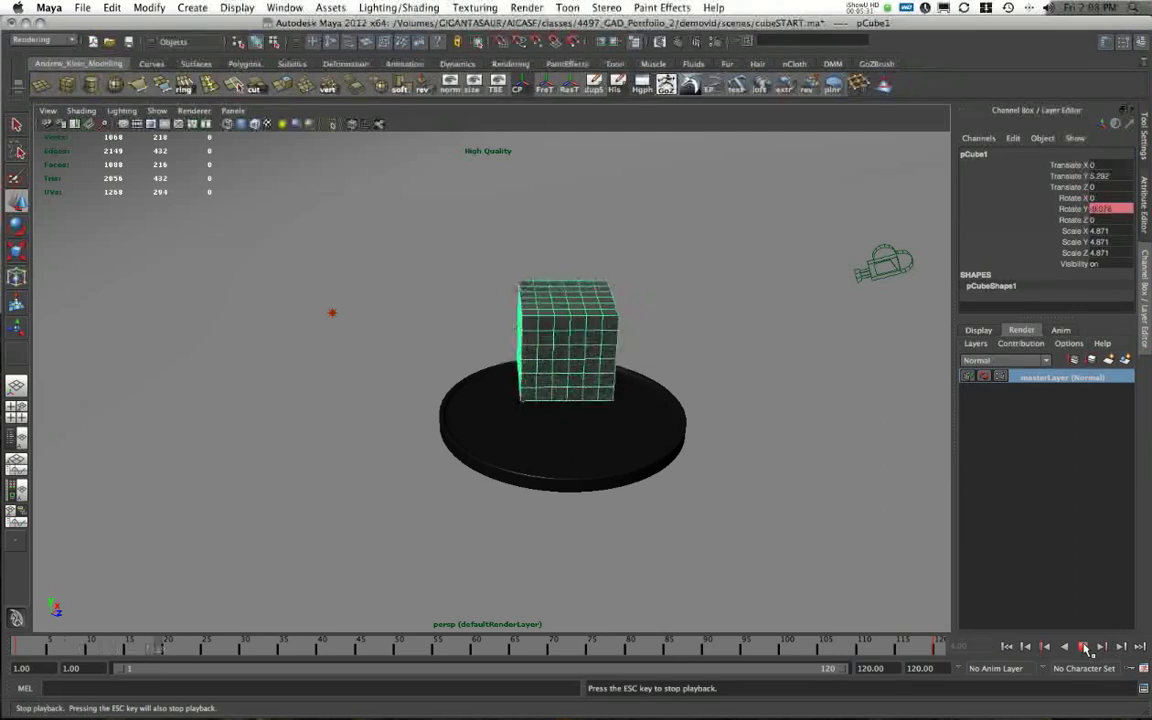
{"action": "left_click_drag", "start_coordinate": [820, 467], "coordinate": [586, 427], "text": "alt"}
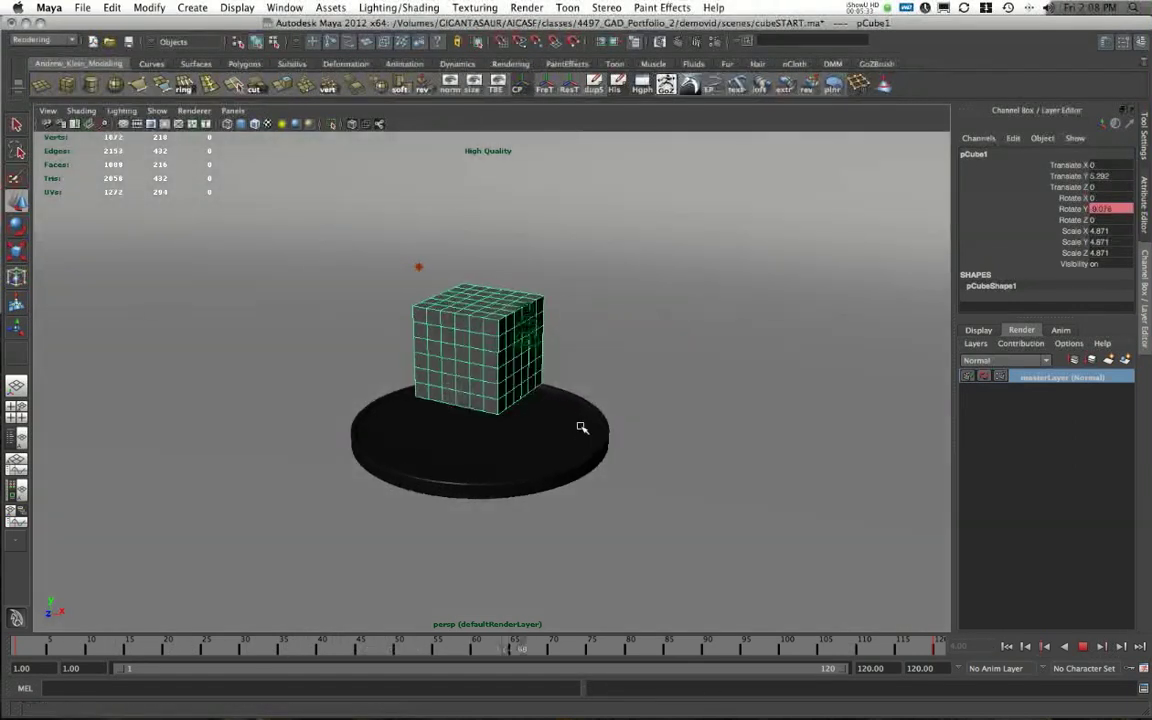
{"action": "right_click_drag", "start_coordinate": [380, 398], "coordinate": [431, 436], "text": "alt"}
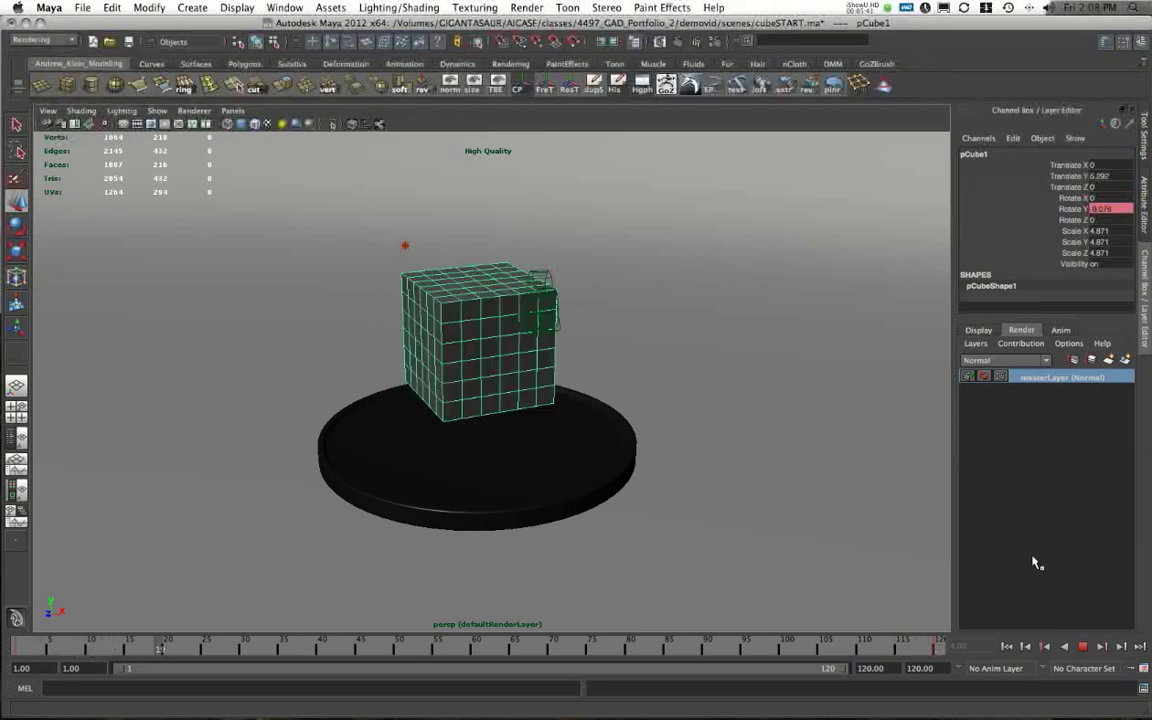
{"action": "left_click", "coordinate": [1081, 648]}
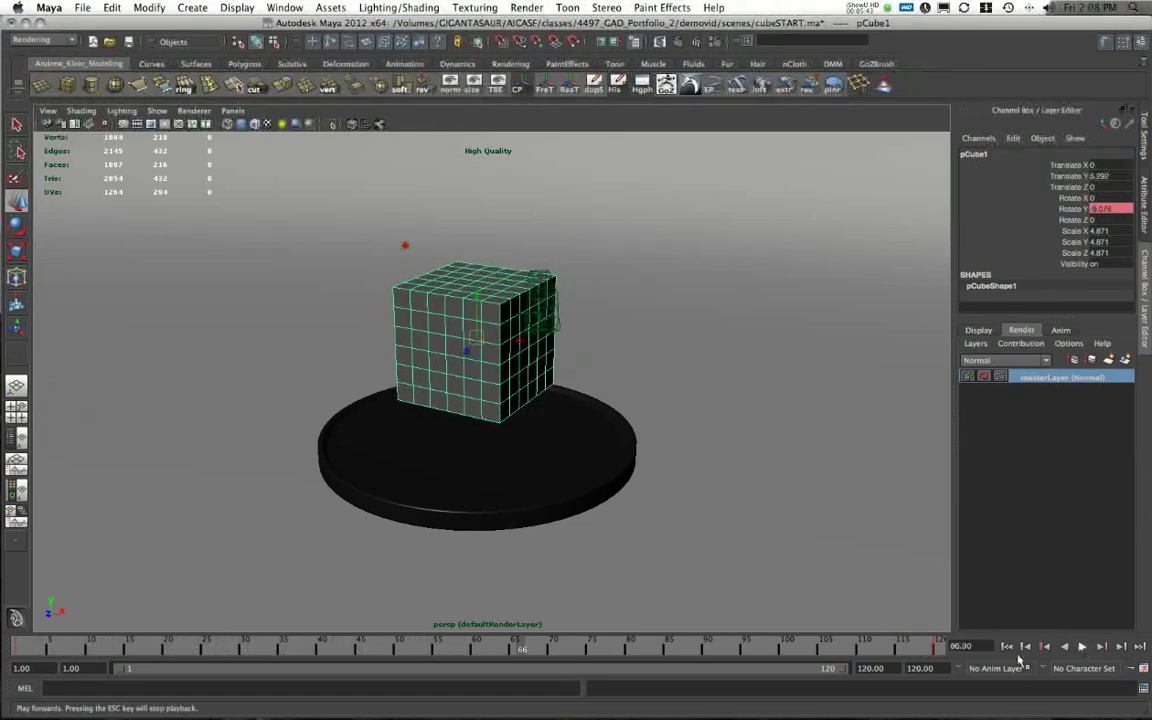
{"action": "key", "text": "alt+v"}
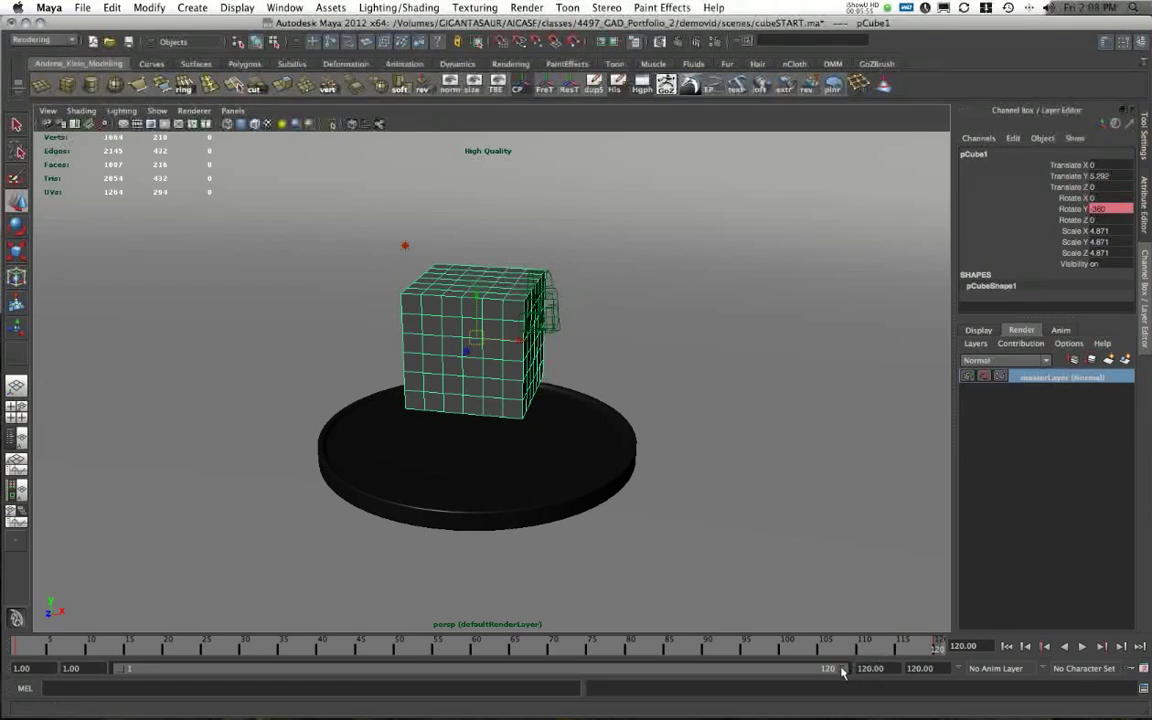
Shorten the playback range to end at frame 119 and replay the cube's rotation from frame 1
{"action": "left_click_drag", "start_coordinate": [842, 672], "coordinate": [940, 645]}
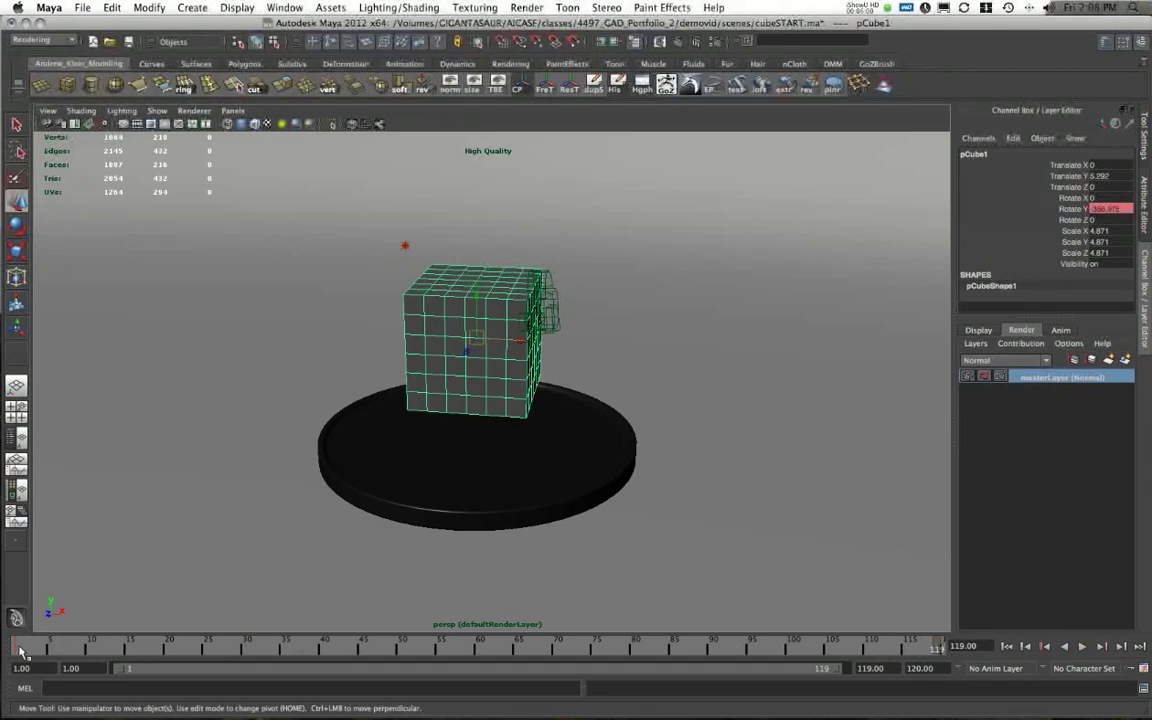
{"action": "key", "text": "alt+shift+v"}
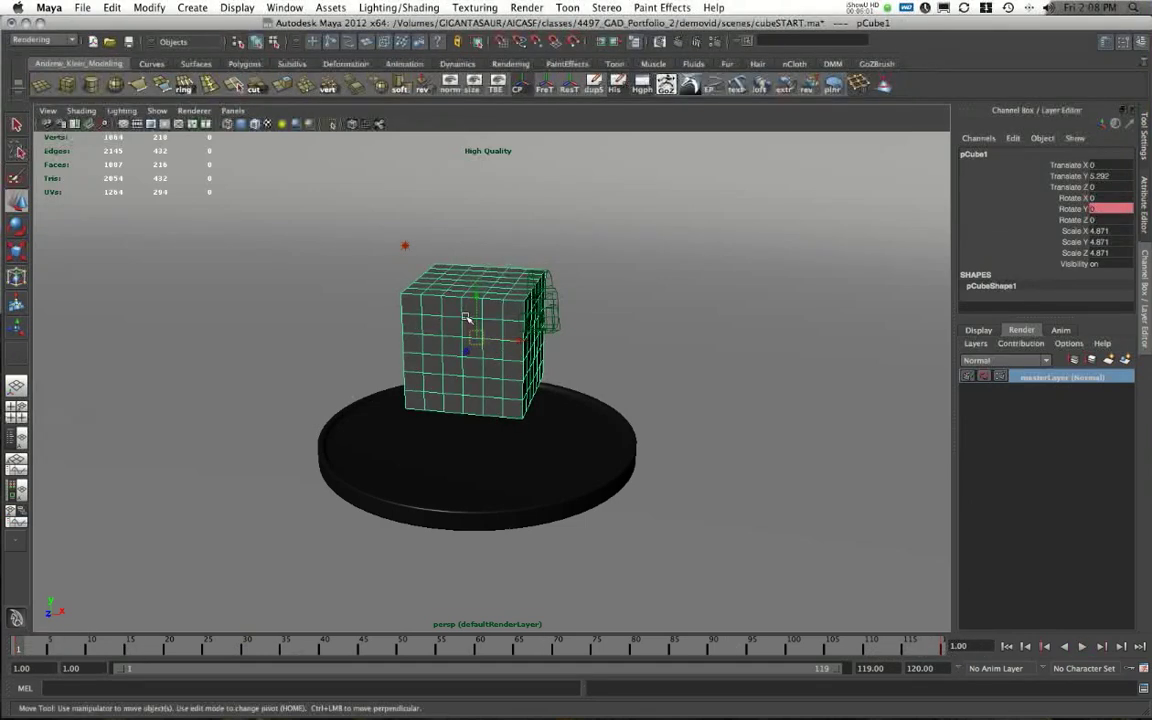
{"action": "left_click_drag", "start_coordinate": [465, 318], "coordinate": [527, 333], "text": "alt"}
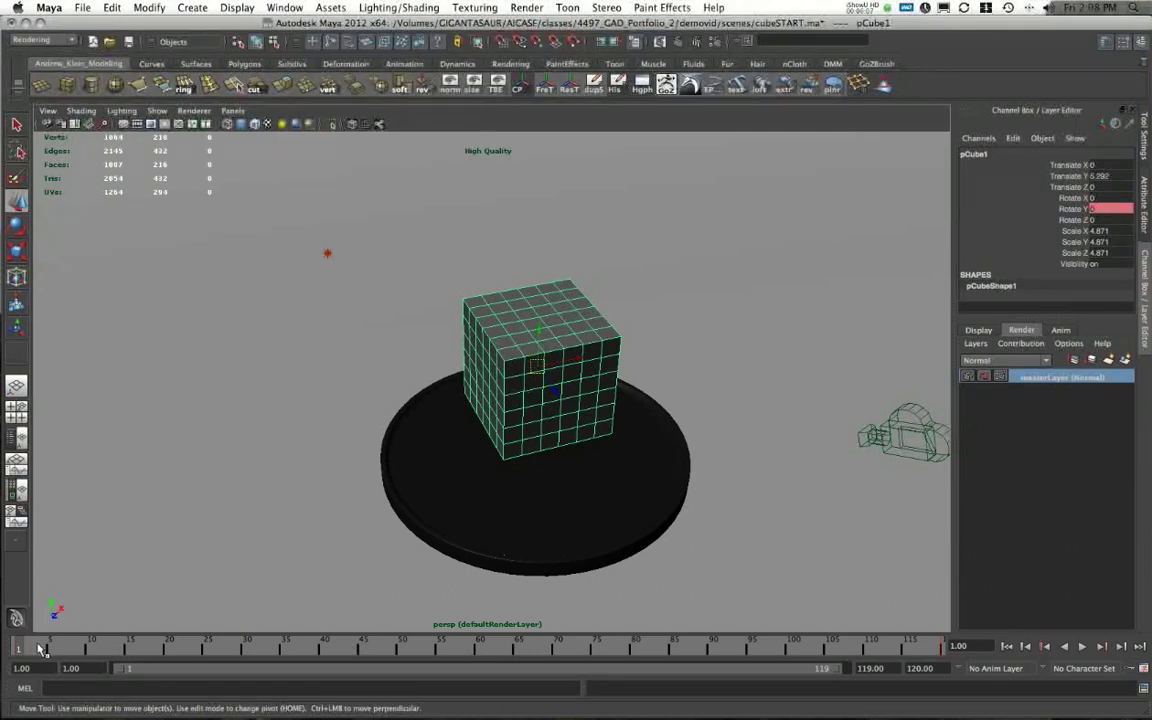
{"action": "key", "text": "alt+v"}
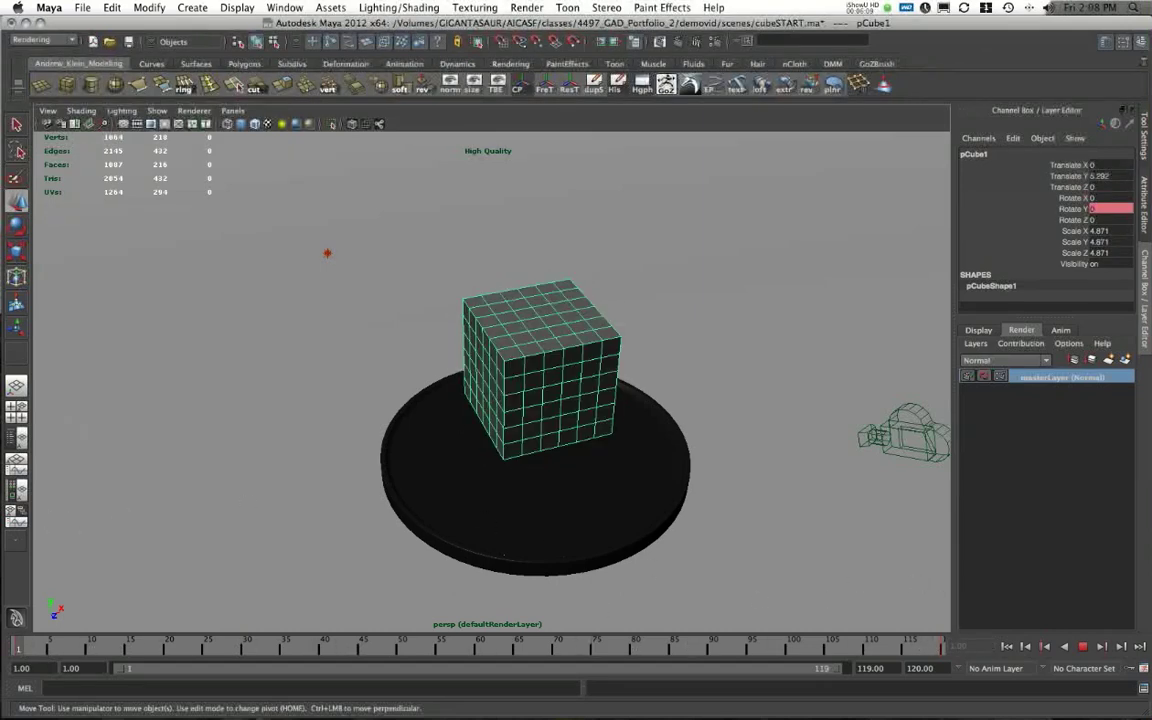
Select the render camera standing near the cube in the studio
{"action": "right_click_drag", "start_coordinate": [655, 285], "coordinate": [447, 278], "text": "alt"}
{"action": "left_click_drag", "start_coordinate": [447, 278], "coordinate": [838, 216], "text": "alt"}
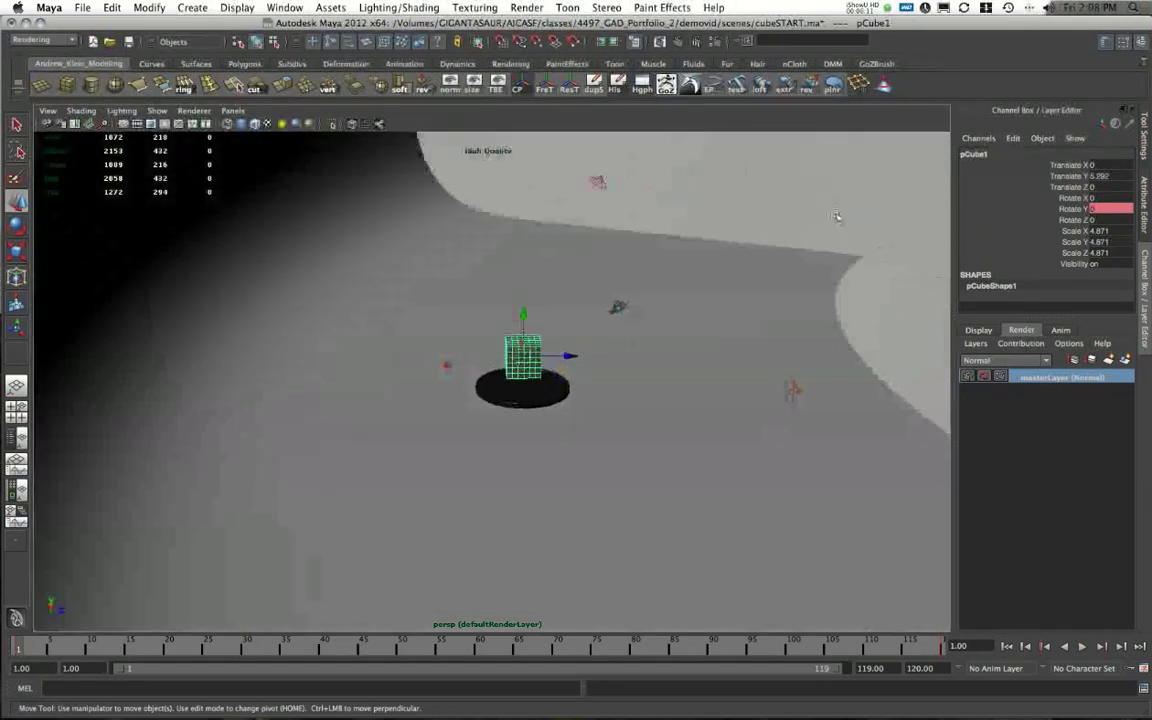
{"action": "left_click", "coordinate": [579, 293]}
{"action": "right_click_drag", "start_coordinate": [579, 293], "coordinate": [661, 339], "text": "alt"}
{"action": "middle_click_drag", "start_coordinate": [661, 339], "coordinate": [620, 413], "text": "alt"}
{"action": "left_click", "coordinate": [627, 346]}
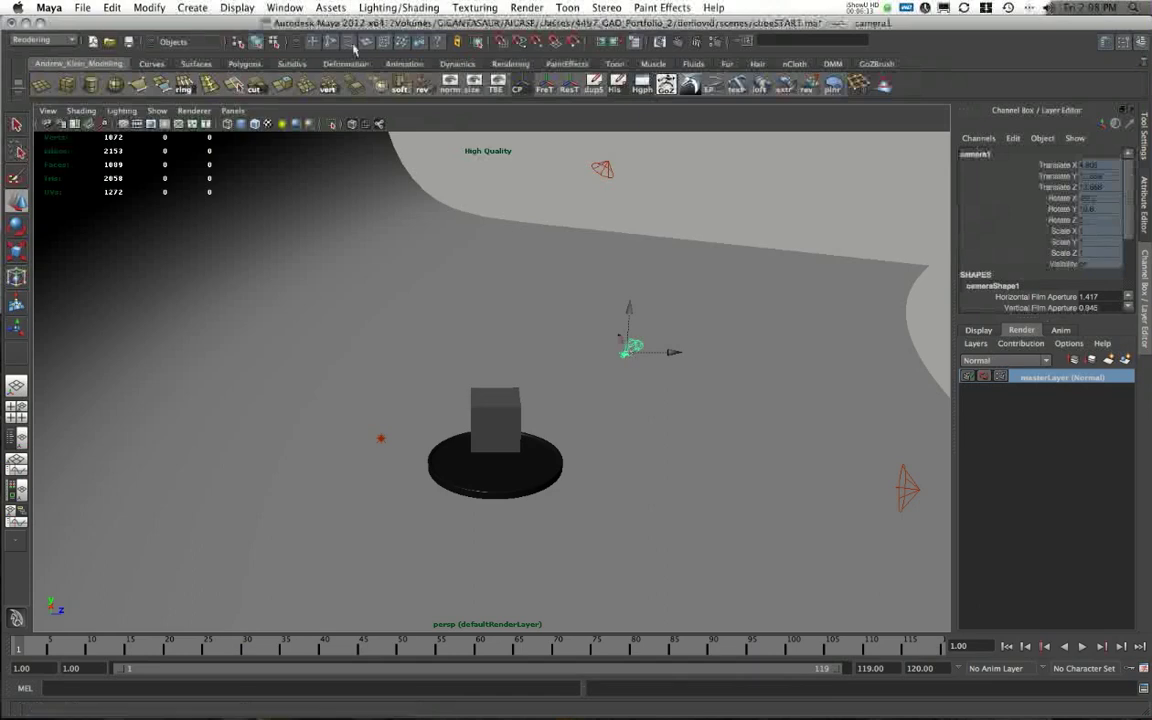
Switch the viewport to look through camera1
{"action": "left_click", "coordinate": [192, 7]}
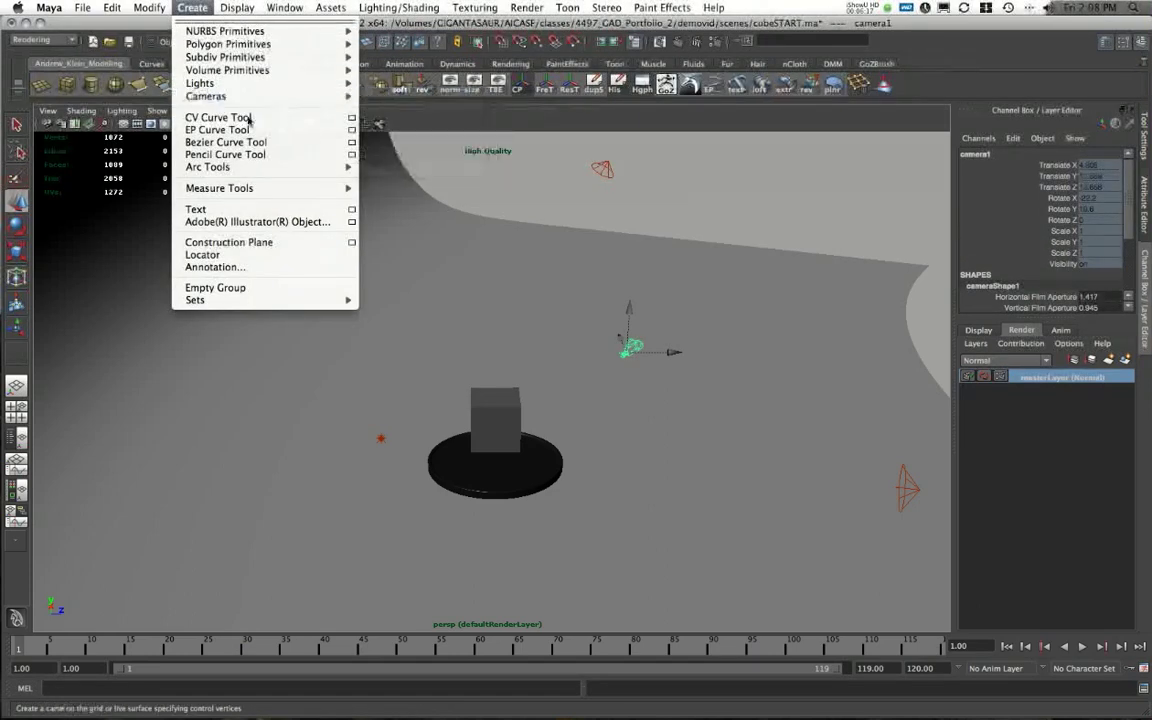
{"action": "left_click", "coordinate": [505, 215]}
{"action": "left_click", "coordinate": [232, 110]}
{"action": "mouse_move", "coordinate": [233, 124]}
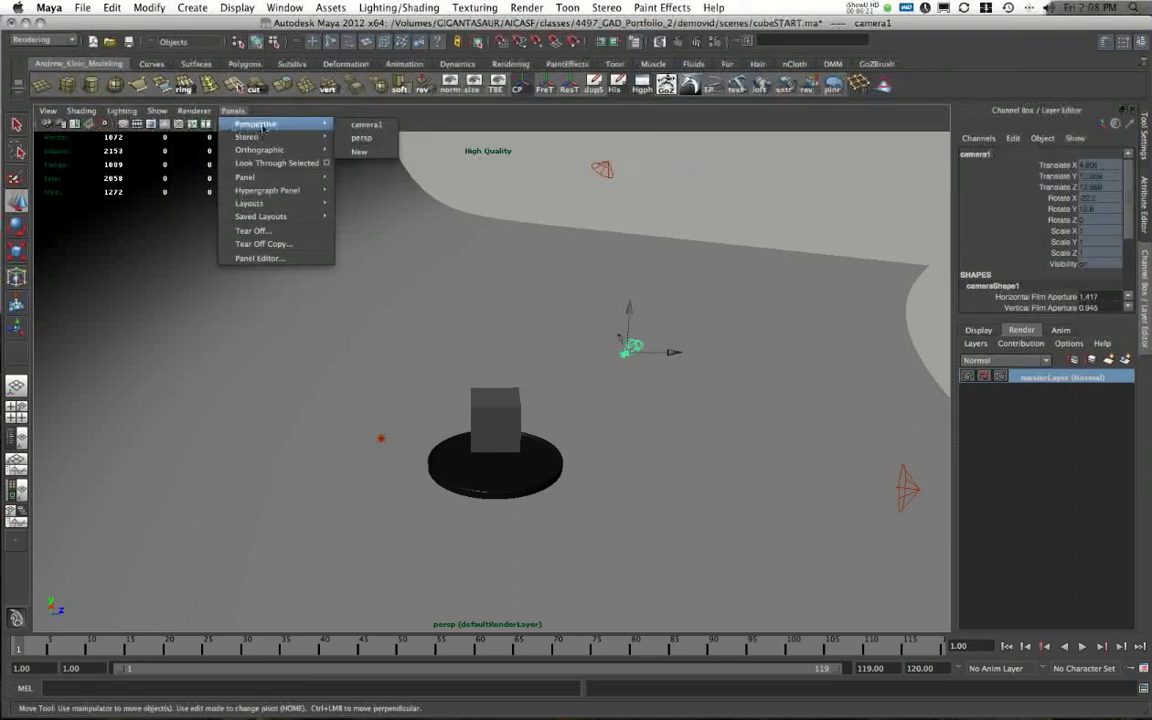
{"action": "left_click", "coordinate": [357, 127]}
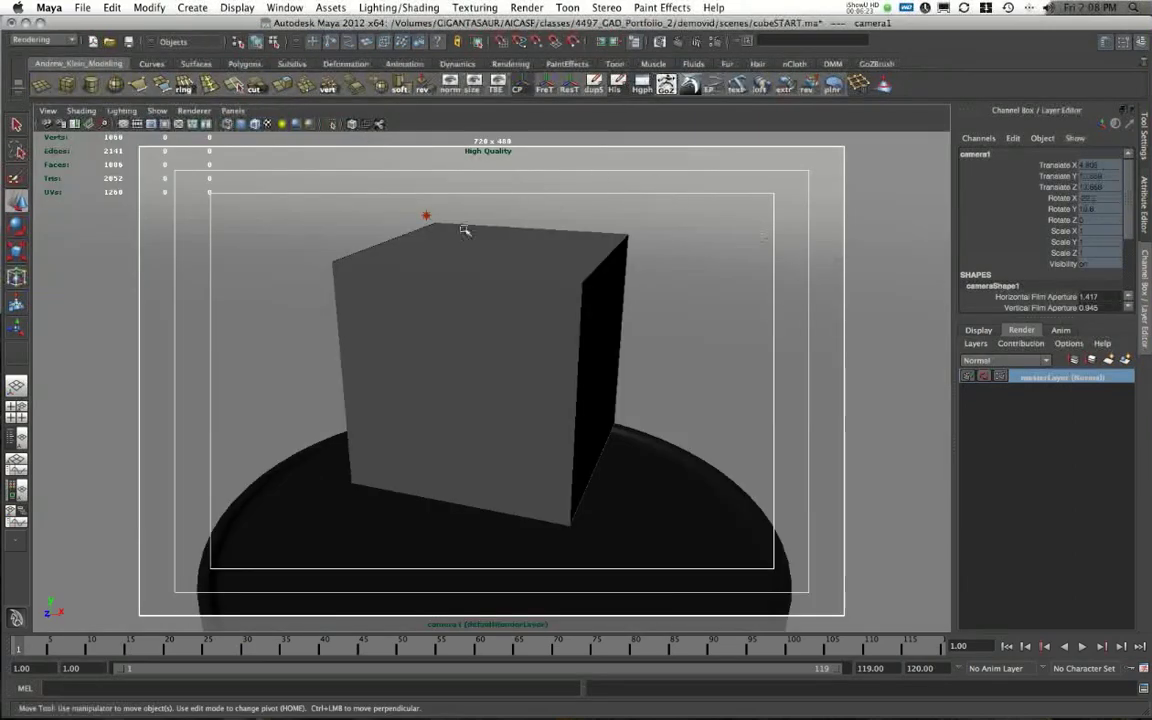
Lock all of camera1's translate, rotate, scale and visibility channels
{"action": "left_click_drag", "start_coordinate": [1055, 165], "coordinate": [1060, 266]}
{"action": "right_click", "coordinate": [1063, 246]}
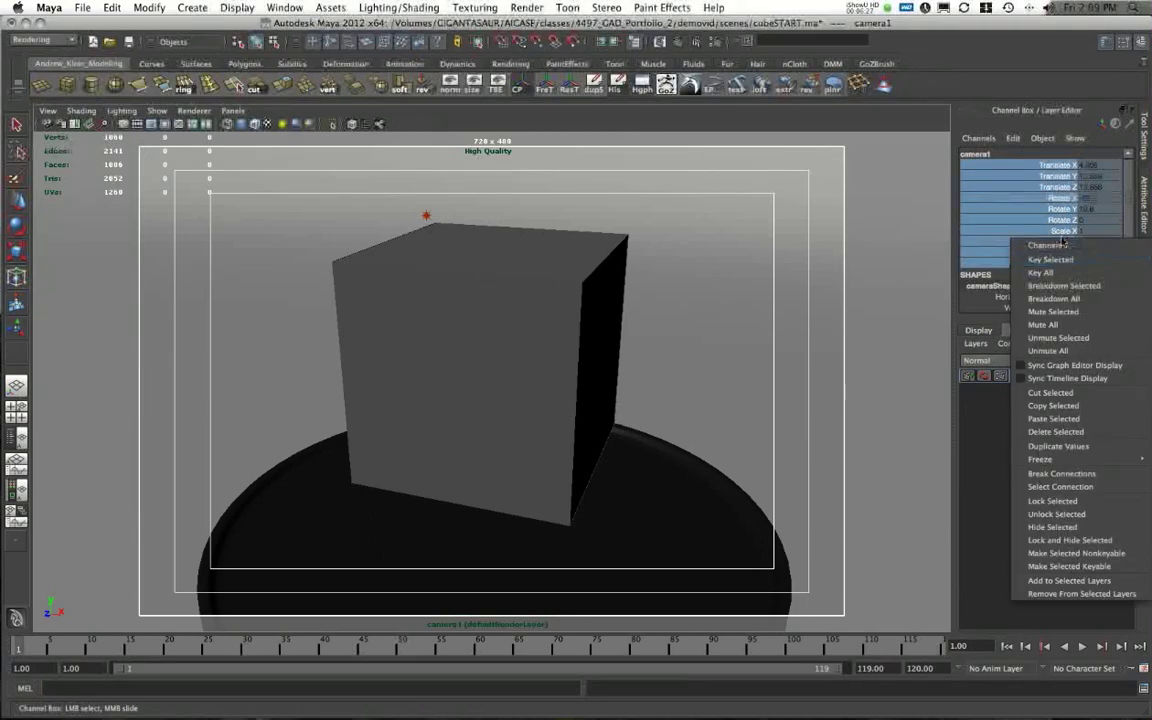
{"action": "left_click", "coordinate": [1050, 501]}
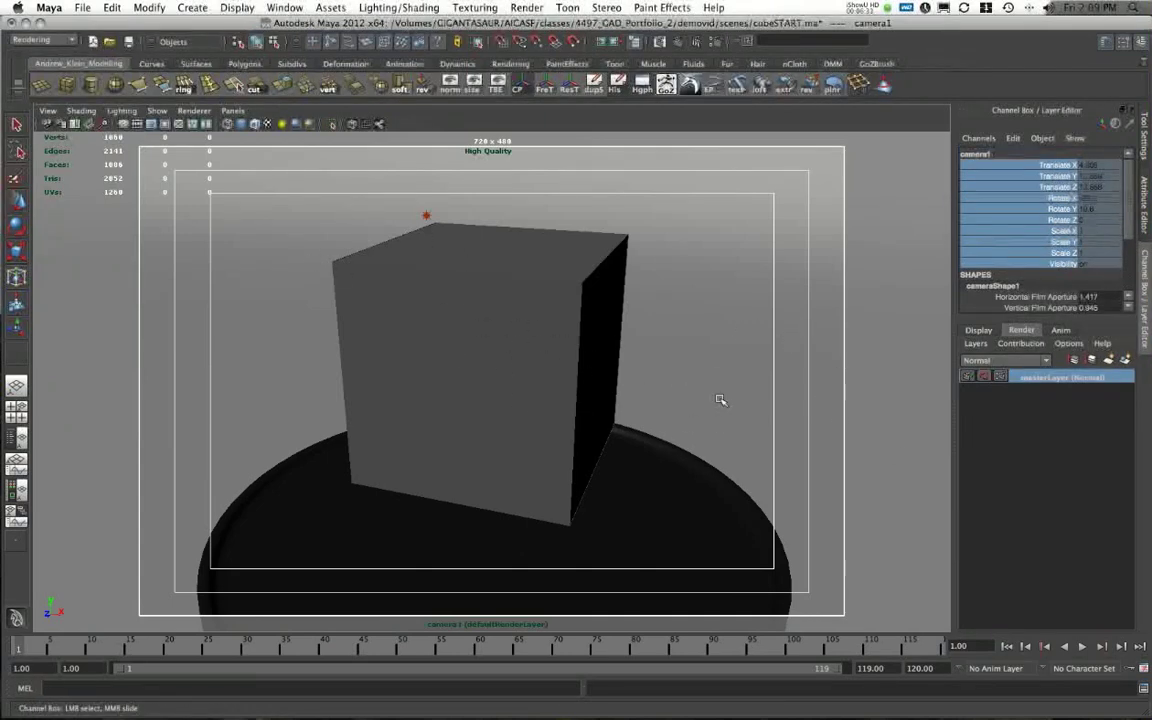
Hide the safe title and safe action guides, and toggle the resolution gate off and back on
{"action": "left_click", "coordinate": [205, 124]}
{"action": "left_click", "coordinate": [192, 124]}
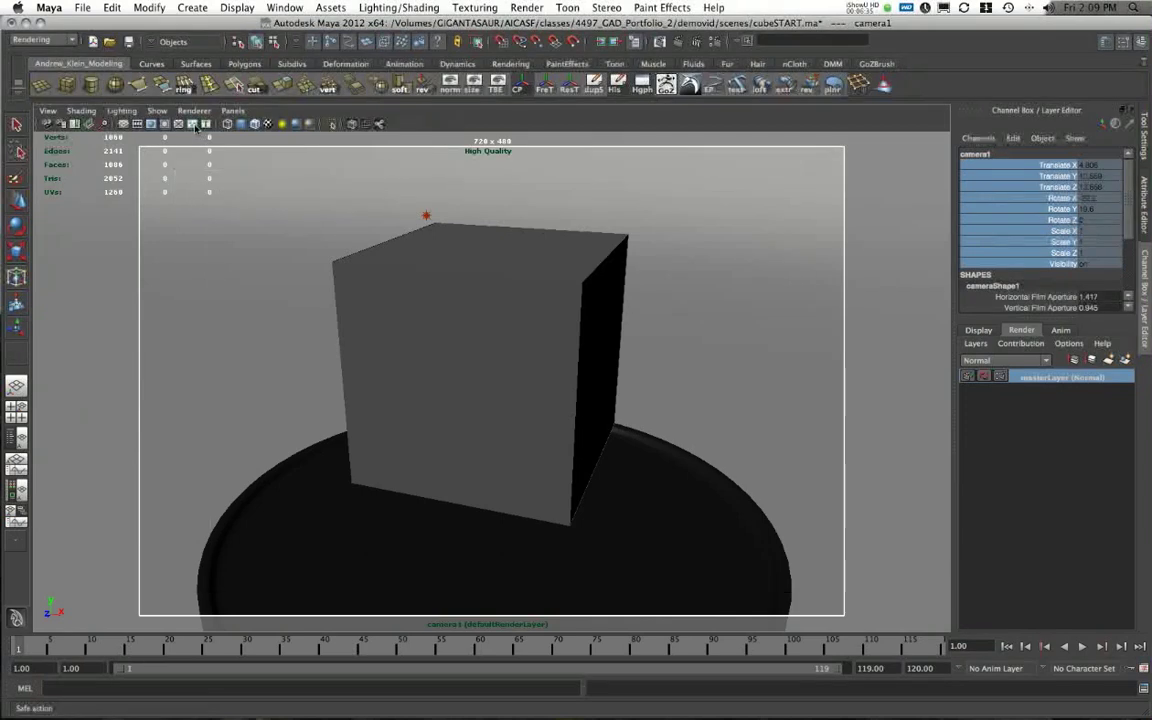
{"action": "left_click", "coordinate": [151, 124]}
{"action": "left_click", "coordinate": [457, 155]}
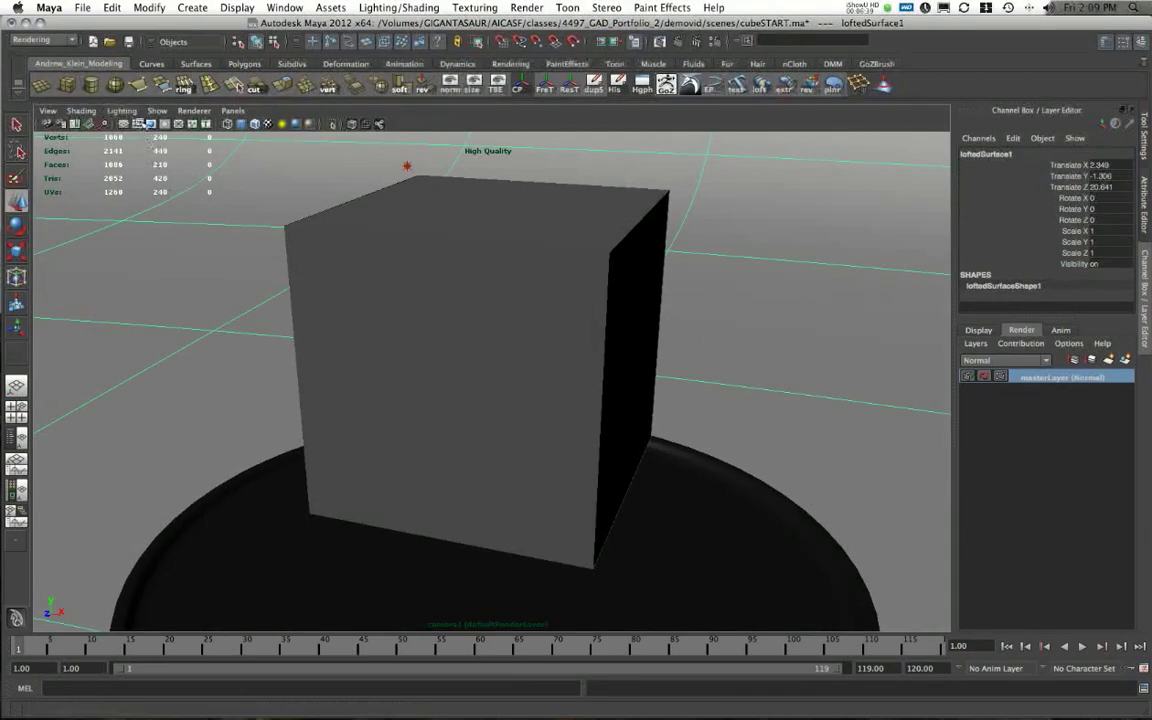
{"action": "left_click", "coordinate": [150, 124]}
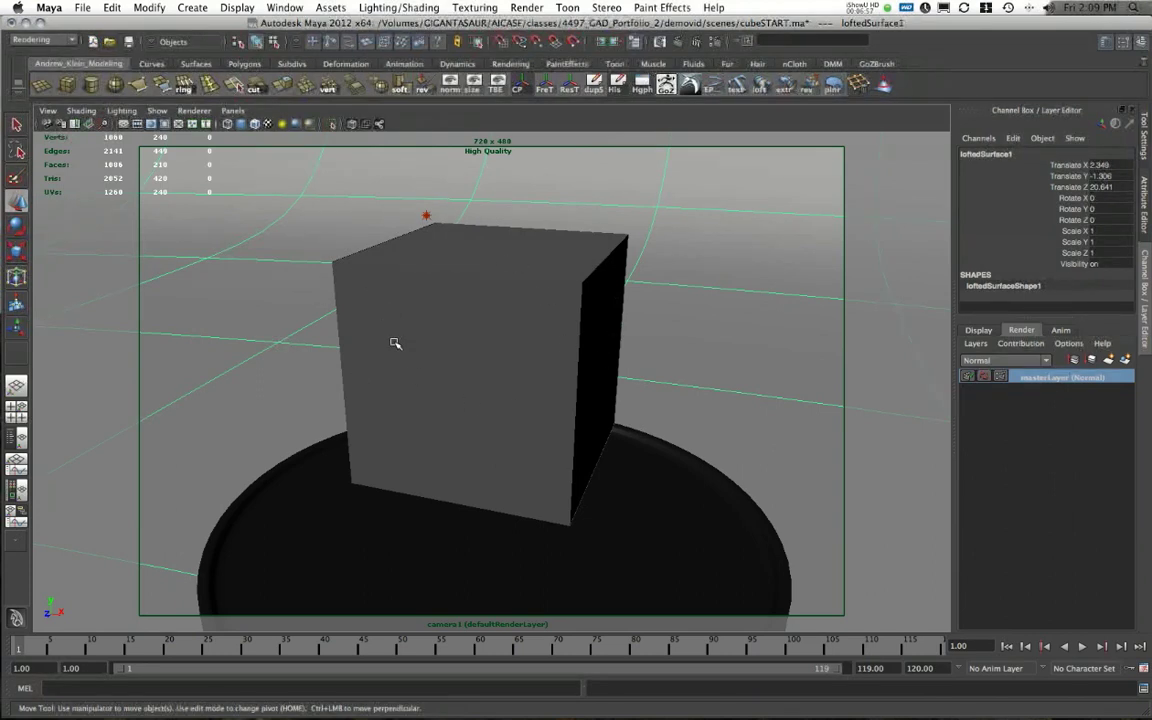
Select the stand and the cube in turn to check their framing, and display the safe action guide
{"action": "left_click", "coordinate": [537, 494]}
{"action": "left_click", "coordinate": [630, 568]}
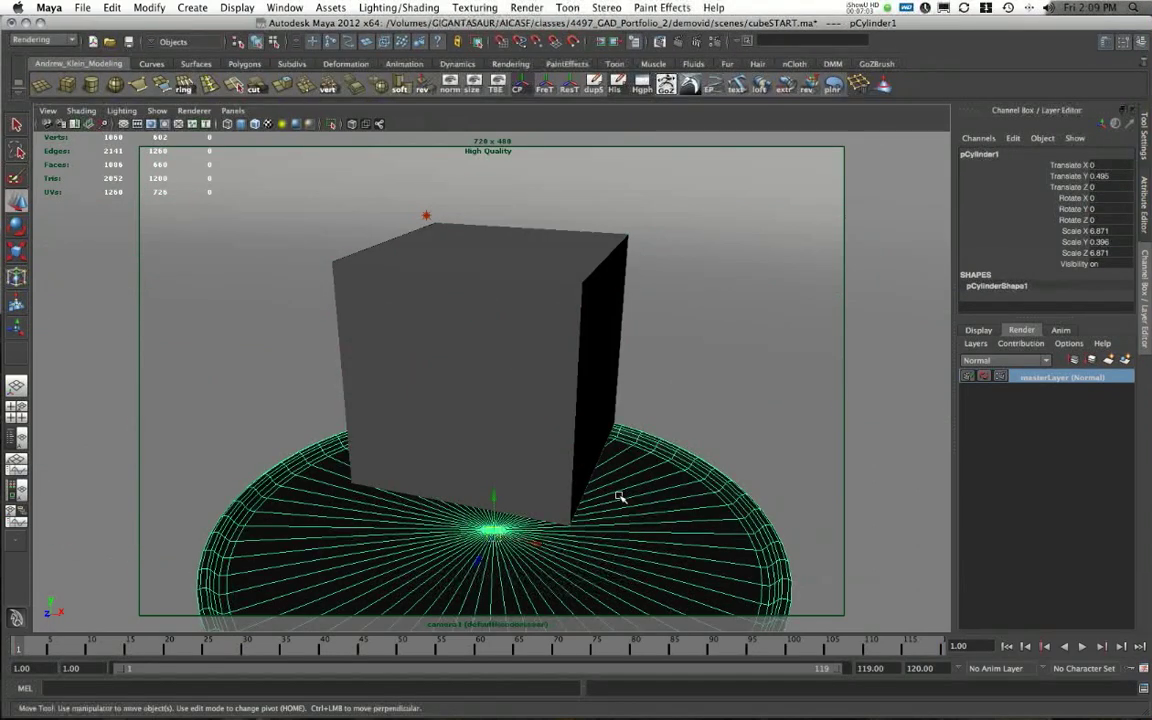
{"action": "left_click", "coordinate": [453, 387]}
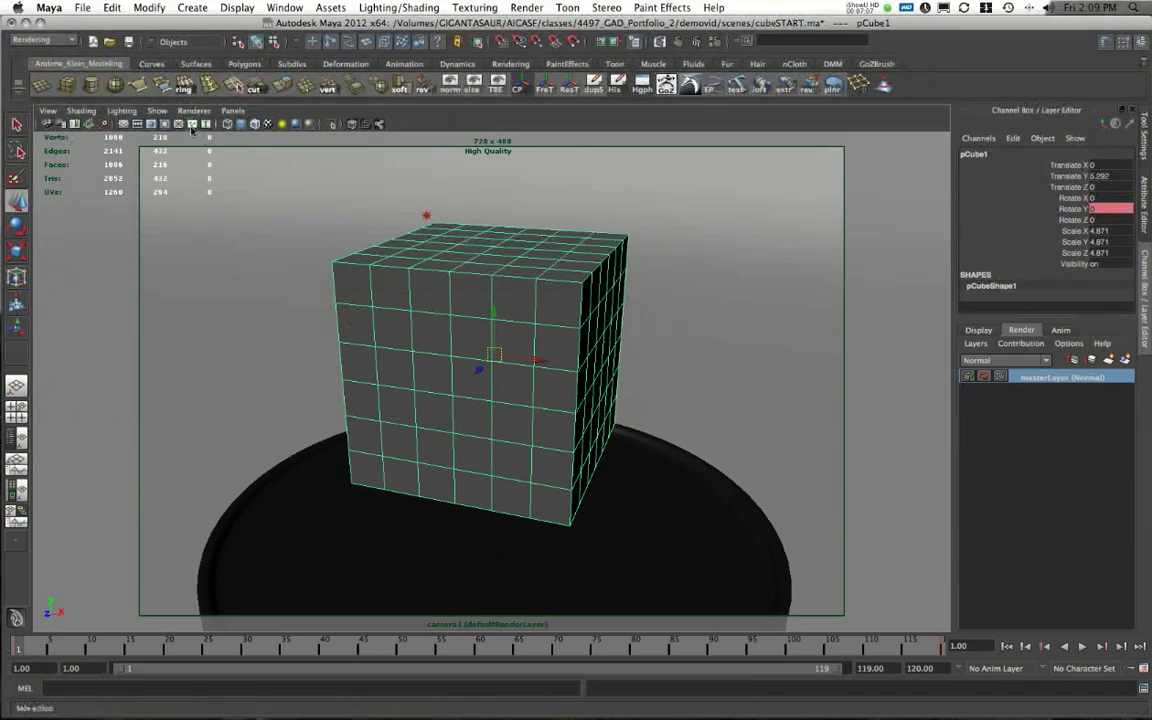
{"action": "left_click", "coordinate": [192, 124]}
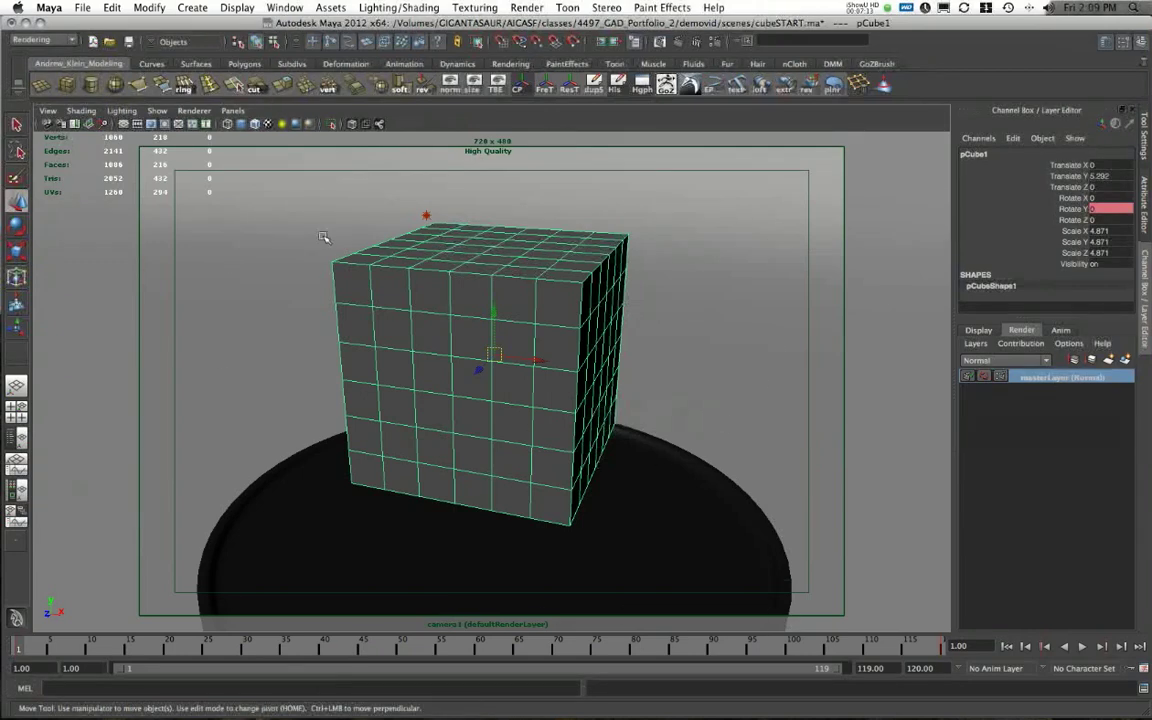
Display the safe title guide in the camera1 view and select the backdrop behind the cube
{"action": "left_click", "coordinate": [208, 123]}
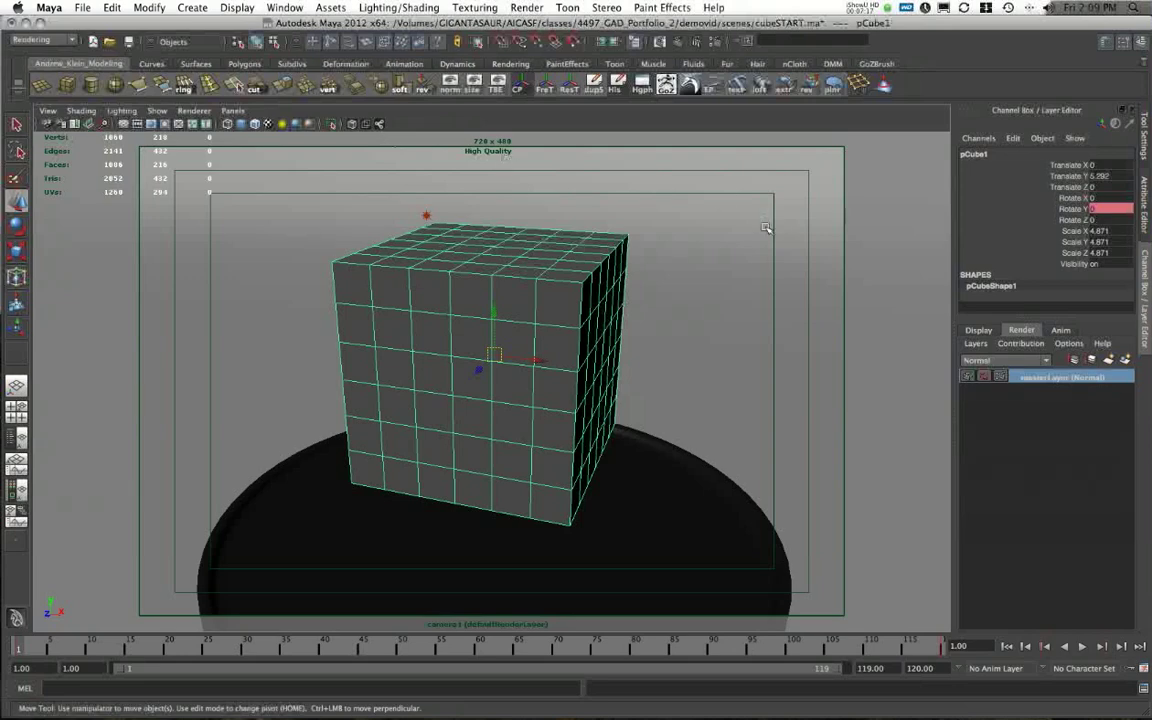
{"action": "left_click", "coordinate": [697, 378]}
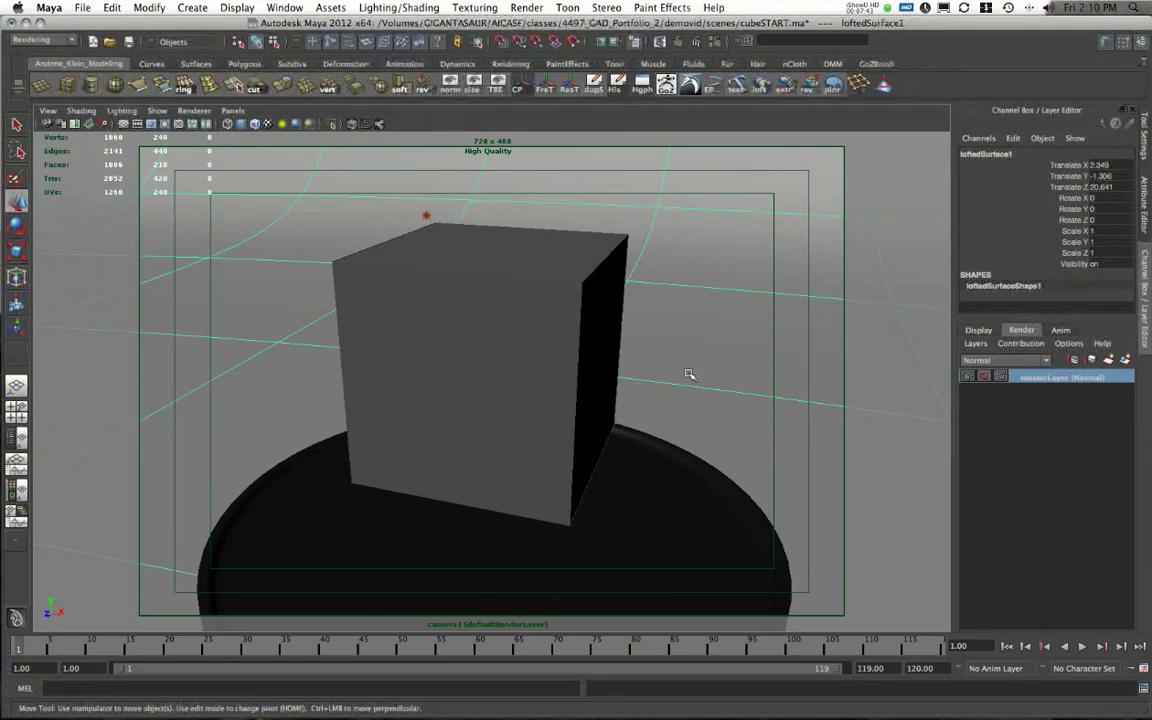
Switch the viewport to the persp camera, preview the scene lighting around the stand, and turn off the high-quality display
{"action": "left_click", "coordinate": [232, 110]}
{"action": "mouse_move", "coordinate": [250, 121]}
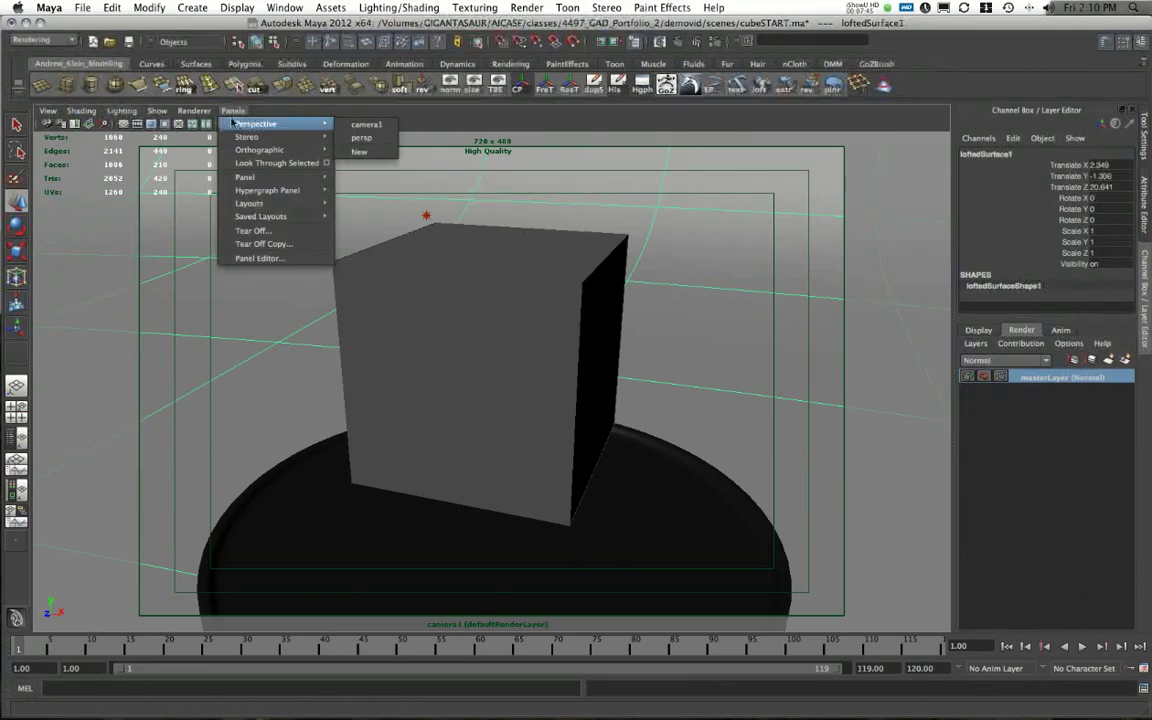
{"action": "left_click", "coordinate": [352, 137]}
{"action": "left_click_drag", "start_coordinate": [507, 321], "coordinate": [563, 437], "text": "alt"}
{"action": "key", "text": "7"}
{"action": "left_click_drag", "start_coordinate": [548, 298], "coordinate": [566, 334], "text": "alt"}
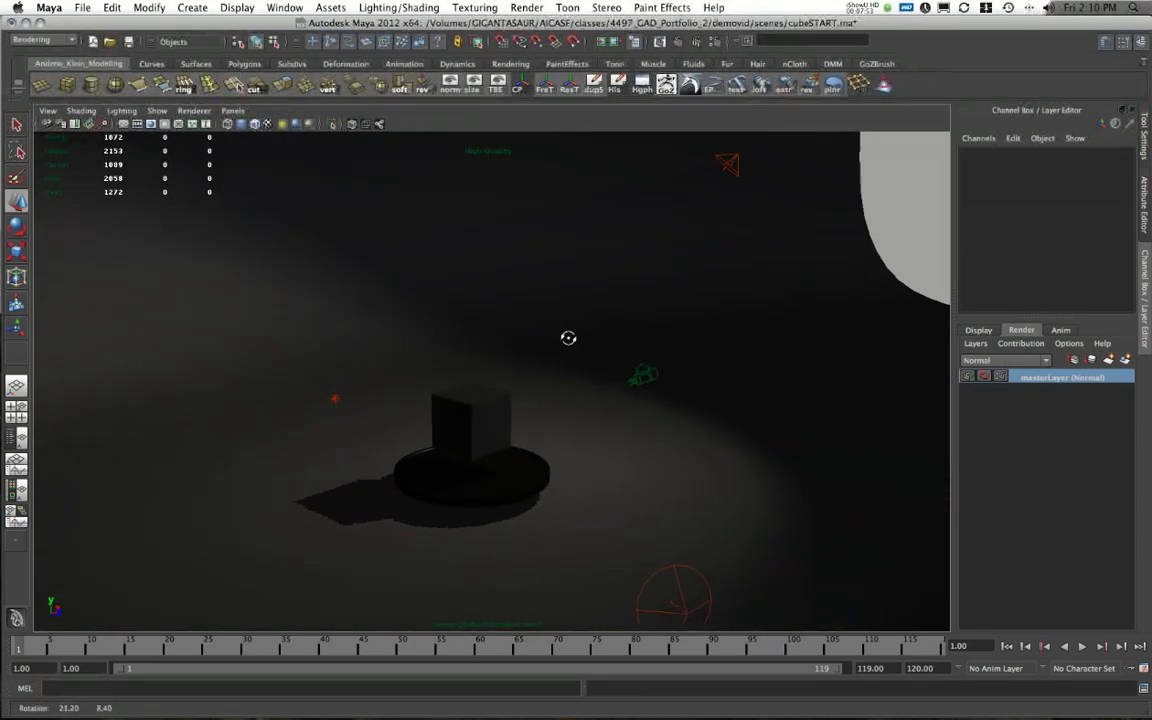
{"action": "key", "text": "6"}
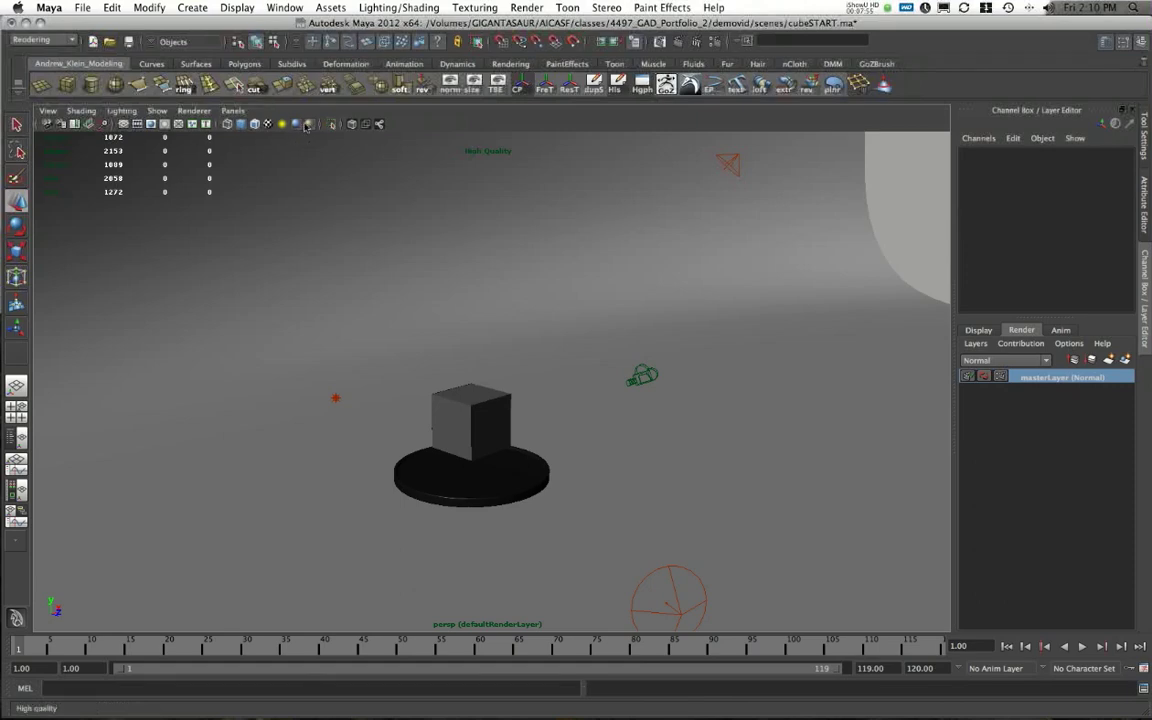
{"action": "key", "text": "7"}
{"action": "left_click_drag", "start_coordinate": [617, 303], "coordinate": [396, 311], "text": "alt"}
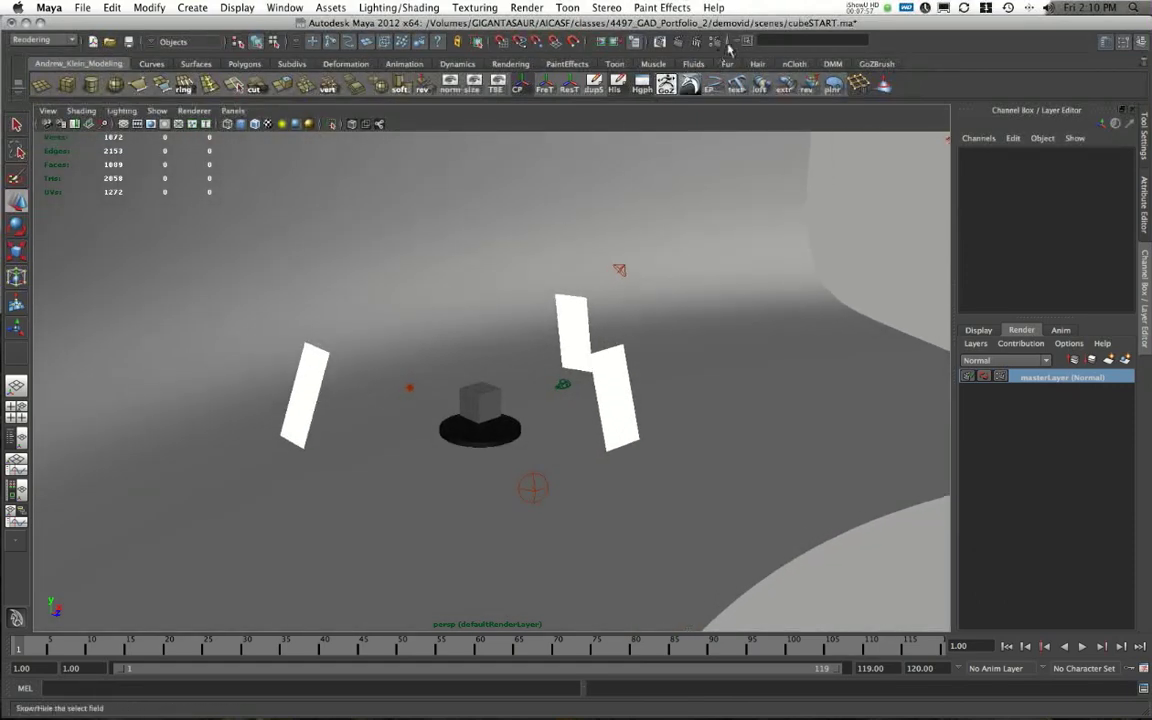
Open the Render Settings and examine the mental ray rendering features, including Raytracing and Final Gathering
{"action": "left_click", "coordinate": [645, 41]}
{"action": "left_click_drag", "start_coordinate": [245, 80], "coordinate": [357, 97]}
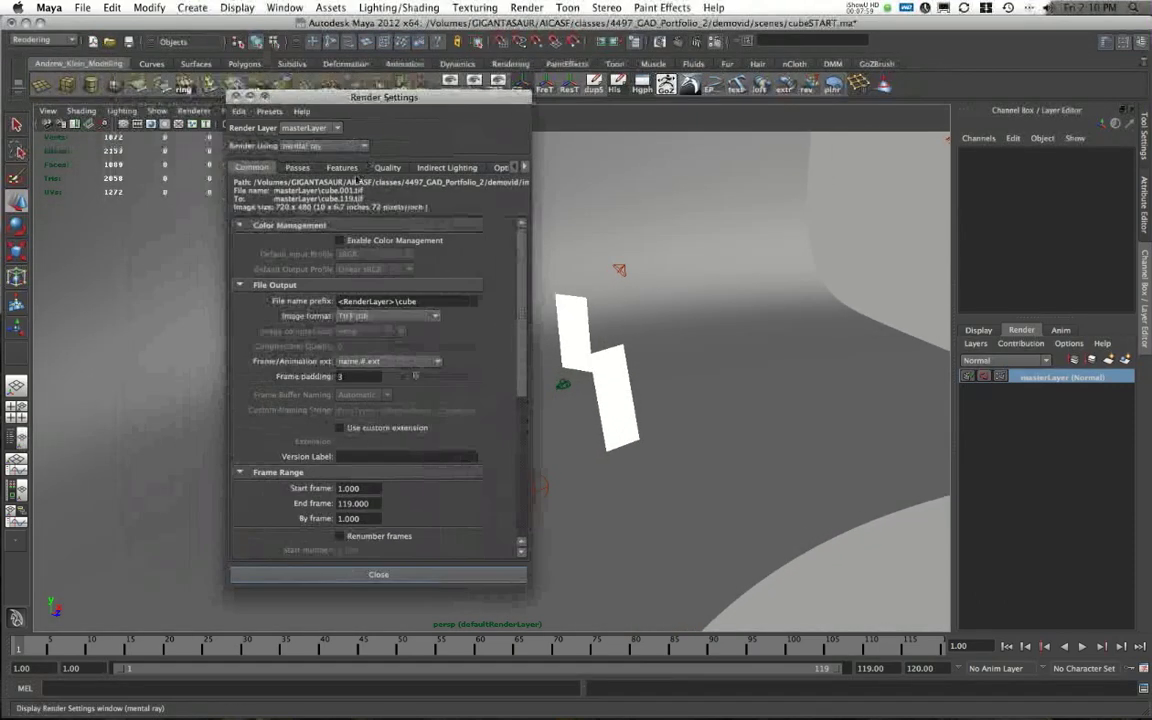
{"action": "left_click", "coordinate": [386, 167]}
{"action": "left_click", "coordinate": [341, 167]}
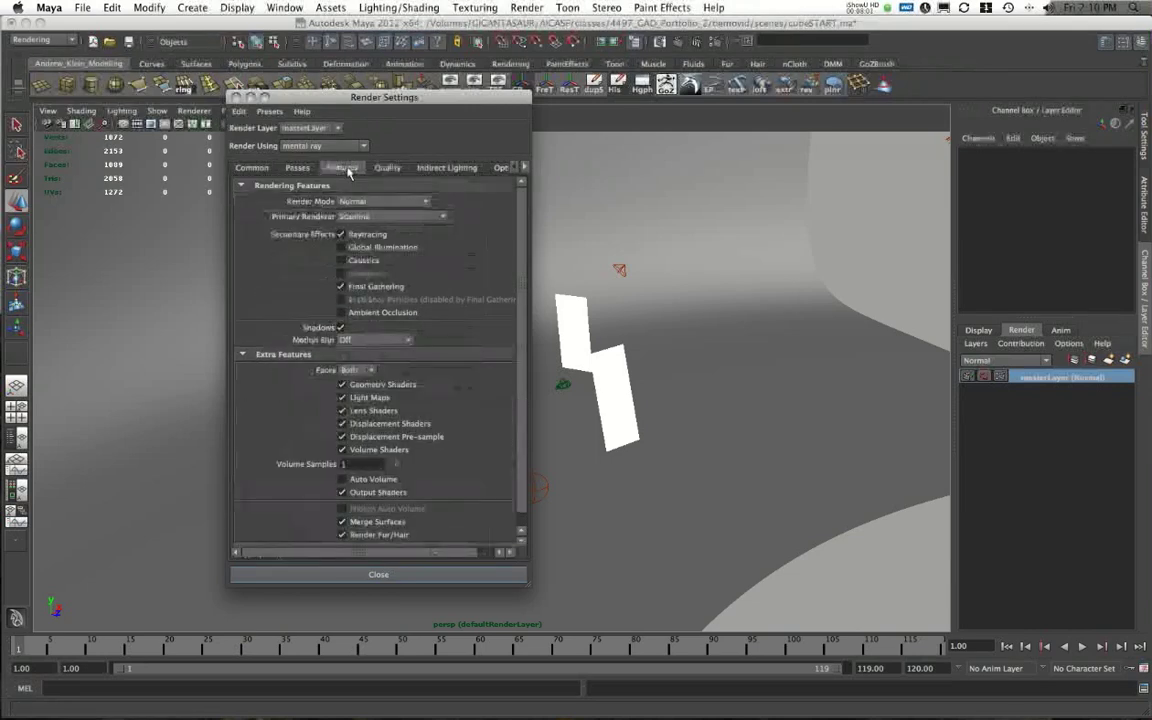
{"action": "left_click_drag", "start_coordinate": [290, 97], "coordinate": [378, 118]}
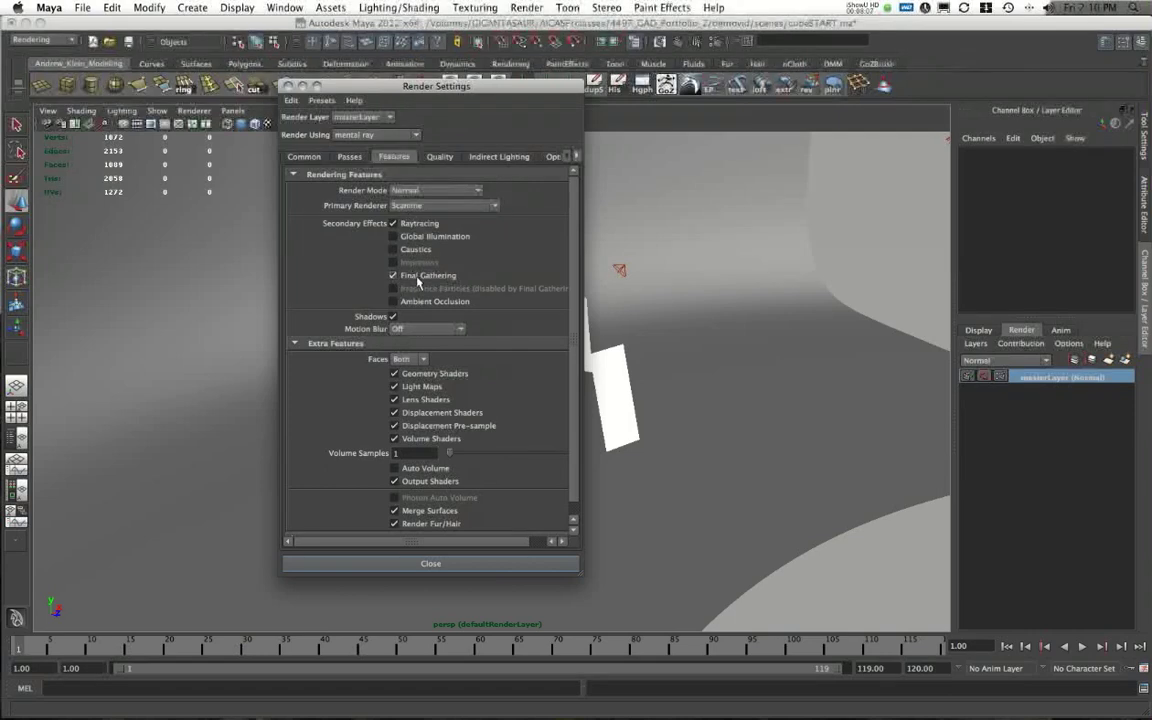
Select camera1 in the scene and examine the Environment background color in its shape attributes
{"action": "left_click_drag", "start_coordinate": [846, 427], "coordinate": [710, 424], "text": "alt"}
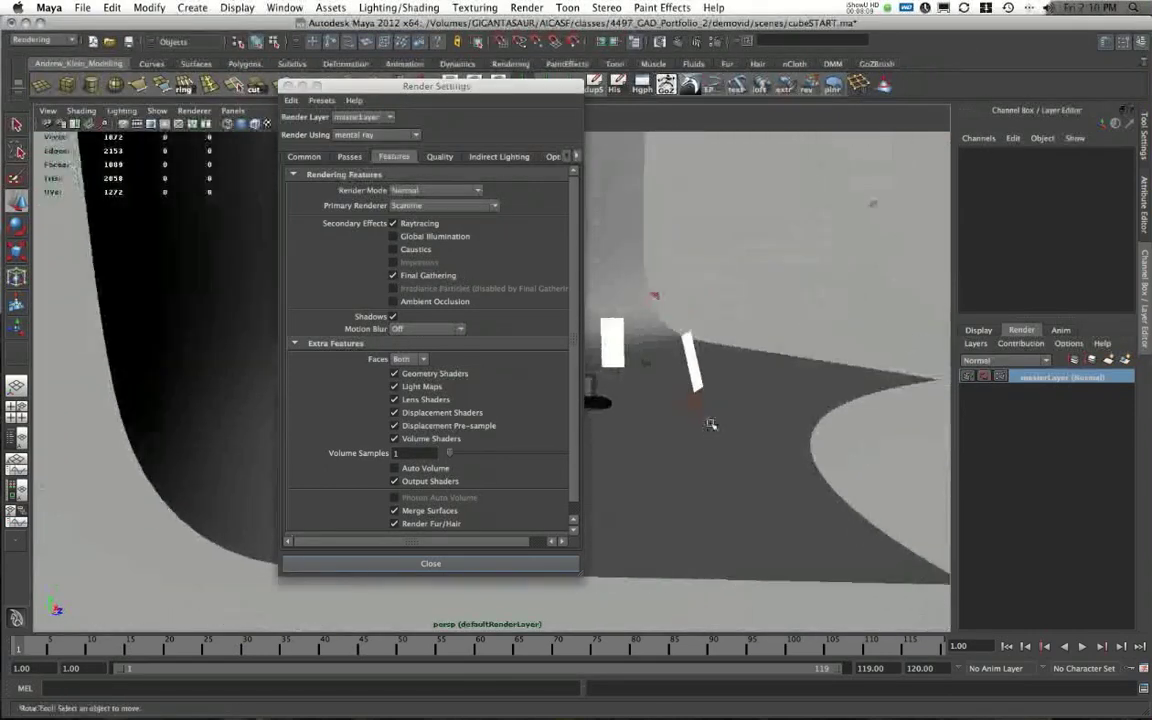
{"action": "left_click_drag", "start_coordinate": [483, 86], "coordinate": [254, 110]}
{"action": "right_click_drag", "start_coordinate": [650, 370], "coordinate": [745, 364], "text": "alt"}
{"action": "middle_click_drag", "start_coordinate": [745, 364], "coordinate": [575, 394], "text": "alt"}
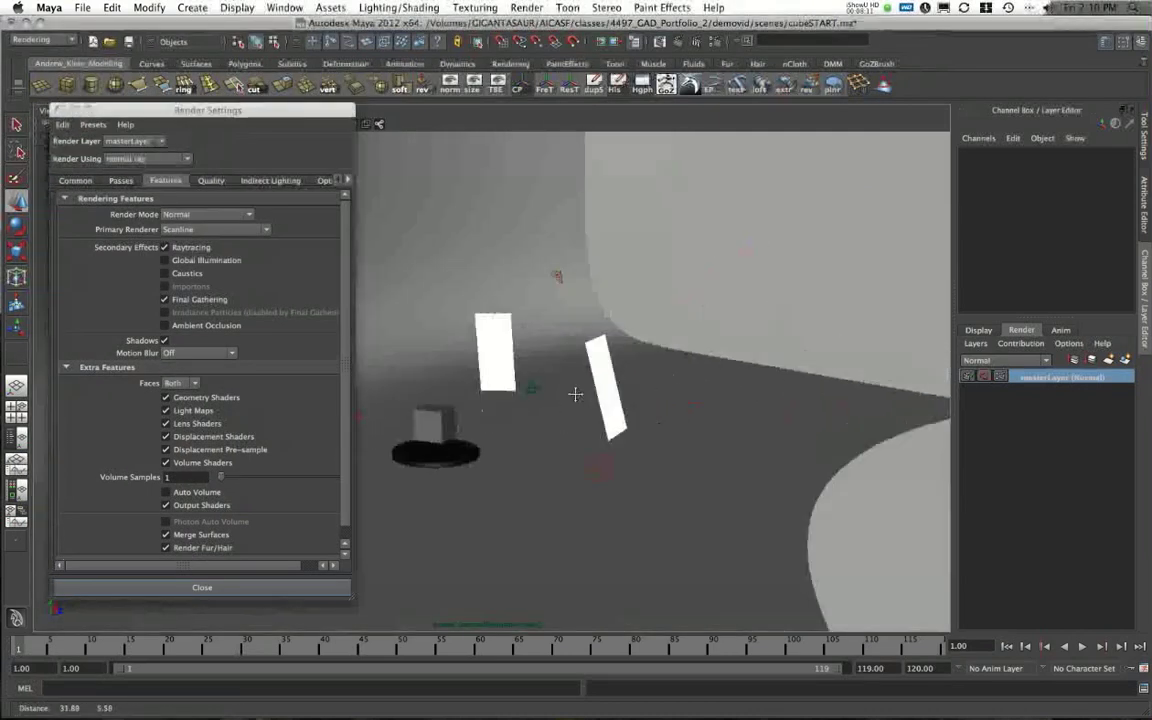
{"action": "right_click_drag", "start_coordinate": [575, 394], "coordinate": [627, 424], "text": "alt"}
{"action": "left_click", "coordinate": [561, 395]}
{"action": "mouse_move", "coordinate": [522, 397]}
{"action": "left_mouse_down", "text": "alt"}
{"action": "mouse_move", "coordinate": [533, 389]}
{"action": "mouse_move", "coordinate": [522, 398]}
{"action": "left_mouse_up", "text": "alt"}
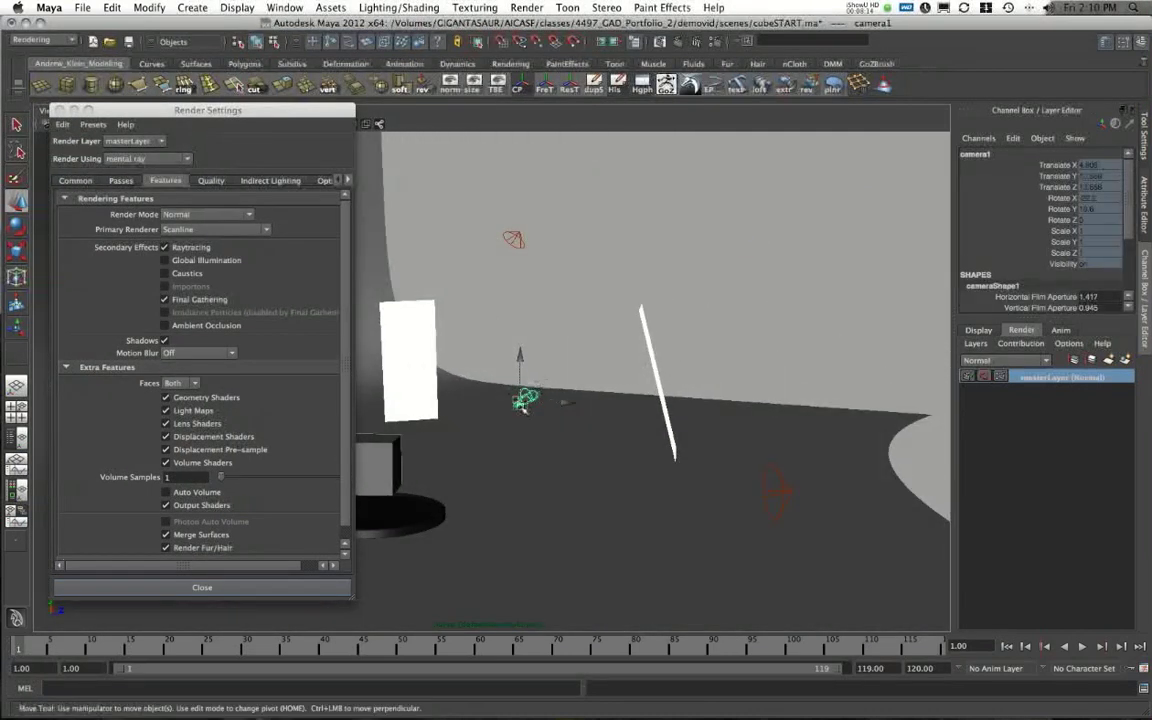
{"action": "left_click", "coordinate": [1139, 222]}
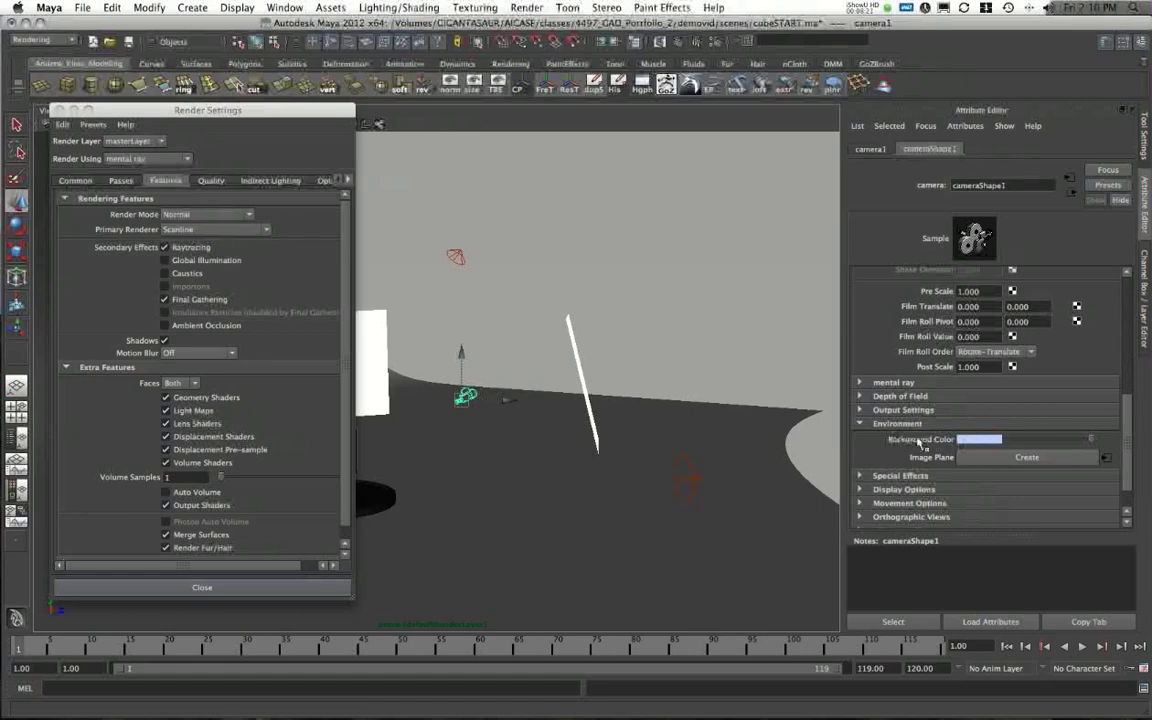
{"action": "left_click", "coordinate": [979, 439]}
Review the mental ray quality settings and look through the available quality presets
{"action": "left_click_drag", "start_coordinate": [213, 126], "coordinate": [310, 116]}
{"action": "left_click", "coordinate": [306, 170]}
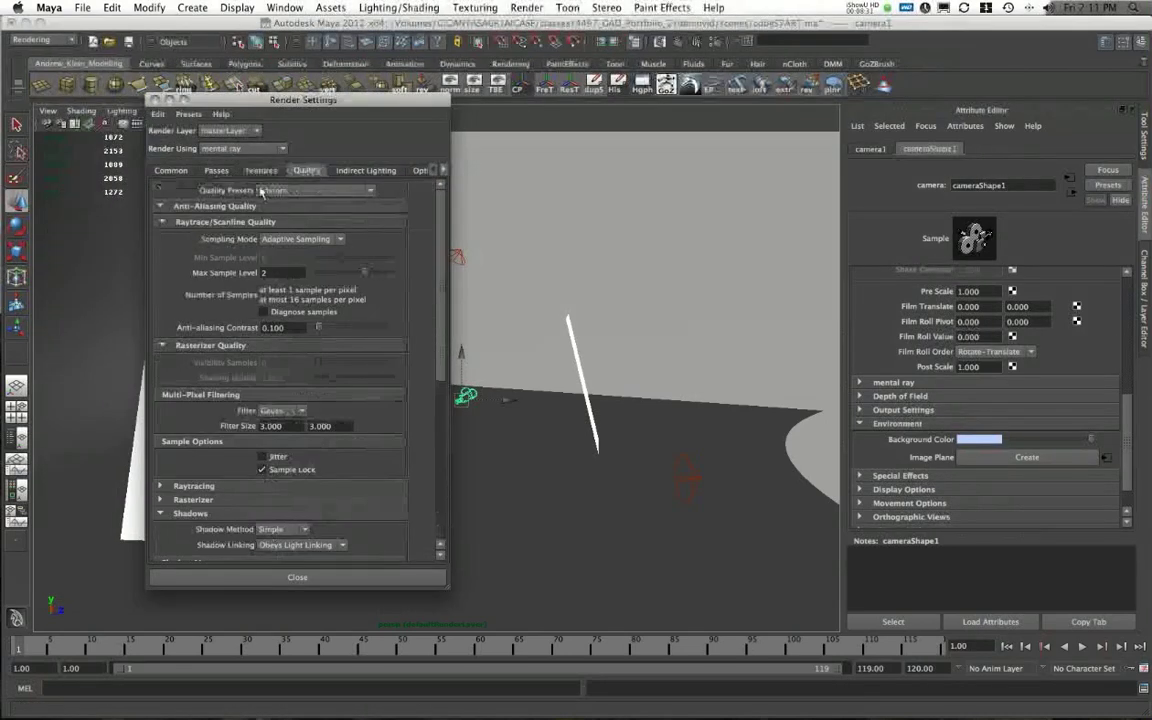
{"action": "left_click", "coordinate": [315, 190]}
{"action": "scroll", "coordinate": [300, 250], "scroll_direction": "down", "scroll_amount": 3}
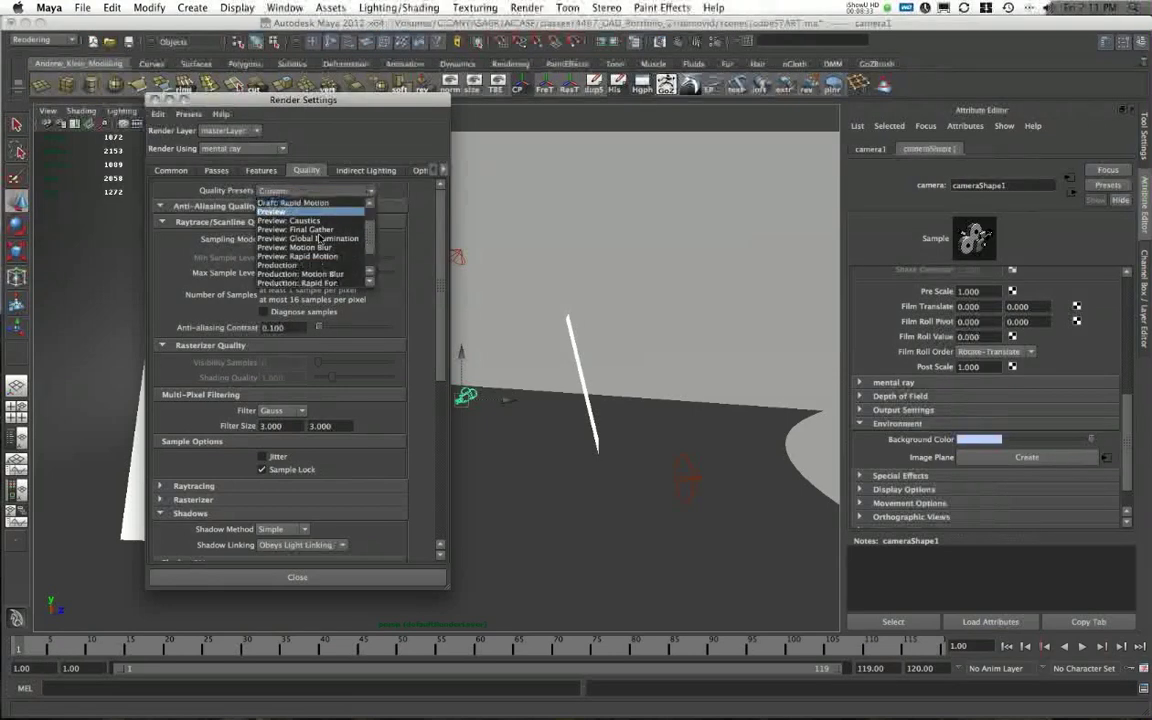
{"action": "left_click", "coordinate": [334, 151]}
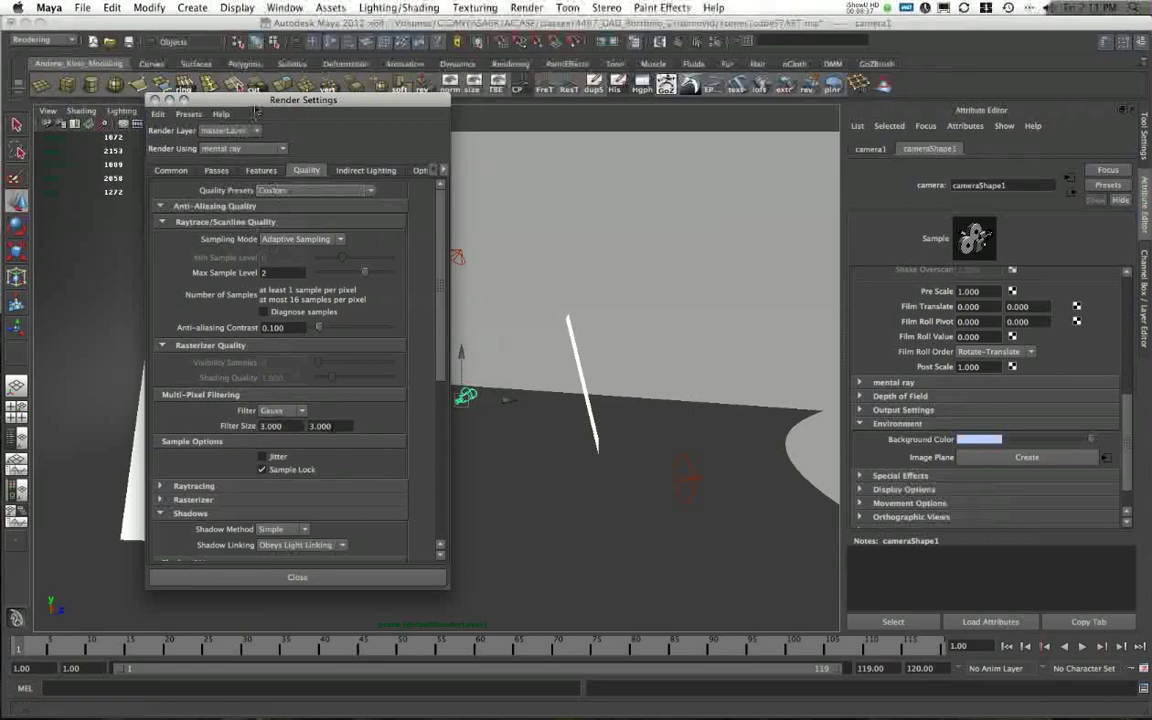
Show the Common render settings beside the scene and review the file output and frame range options
{"action": "left_click_drag", "start_coordinate": [264, 100], "coordinate": [581, 131]}
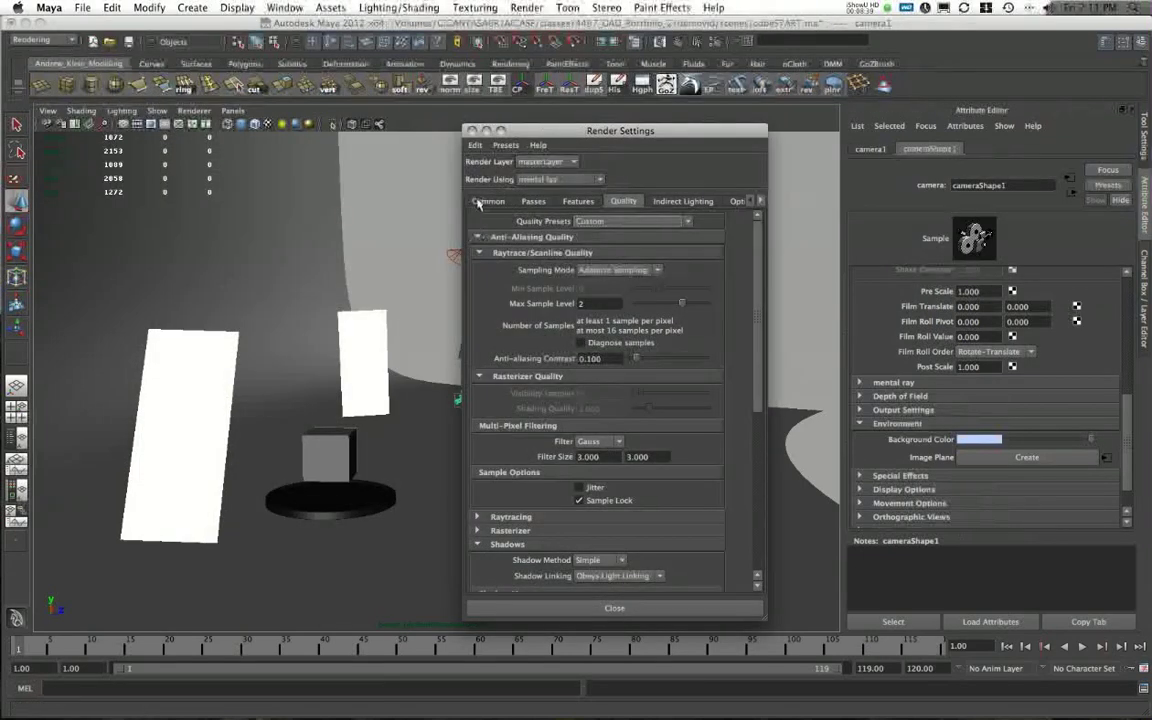
{"action": "left_click", "coordinate": [483, 201]}
{"action": "left_click_drag", "start_coordinate": [561, 129], "coordinate": [711, 100]}
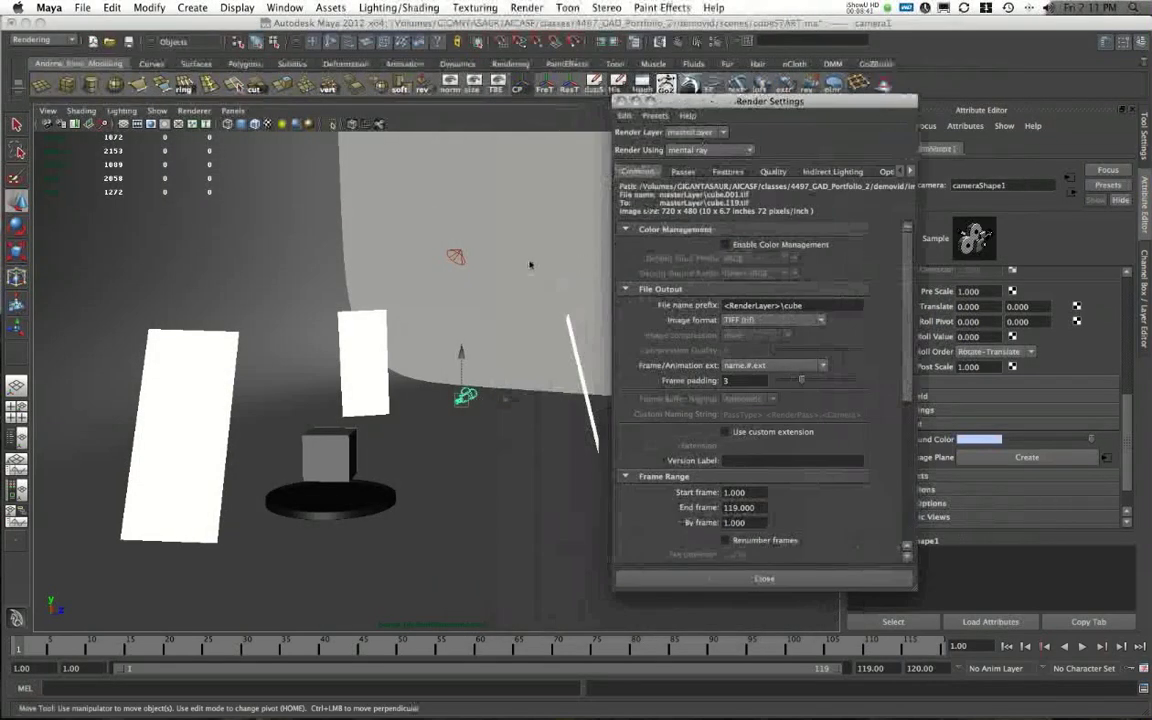
{"action": "scroll", "coordinate": [482, 273], "scroll_direction": "up", "scroll_amount": 3}
{"action": "left_click_drag", "start_coordinate": [482, 273], "coordinate": [385, 272], "text": "alt"}
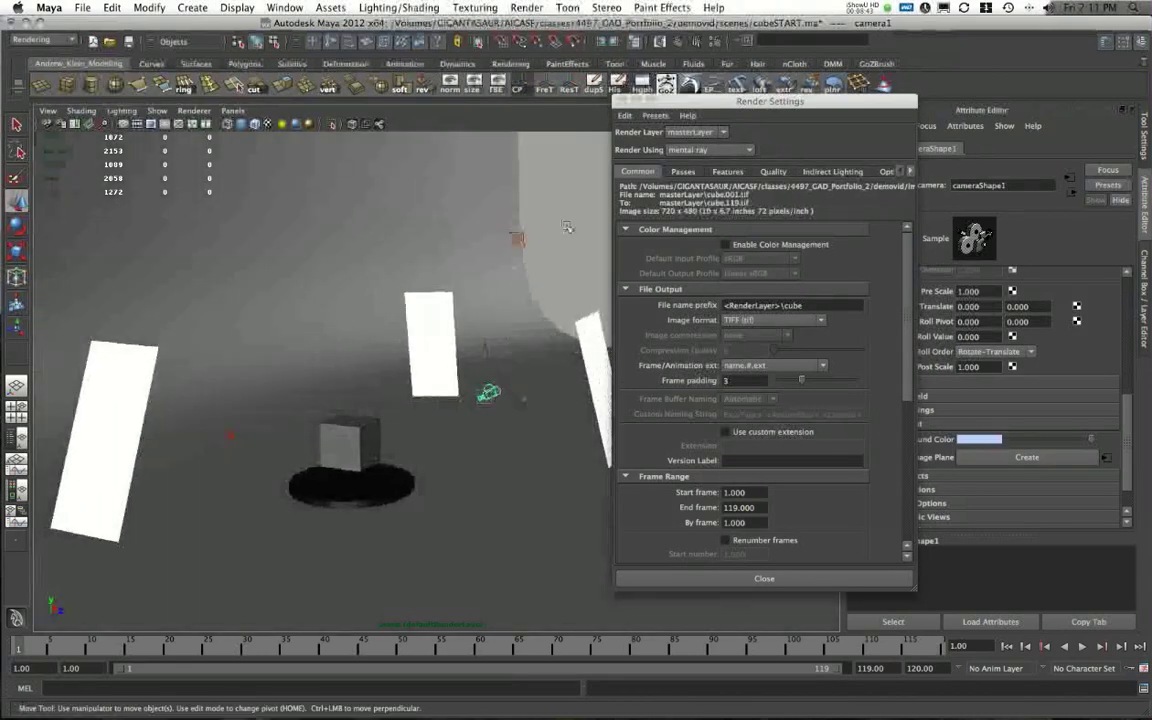
Set the project to the demovid folder, checking its images, scenes and source images subfolders along the way
{"action": "left_click", "coordinate": [86, 8]}
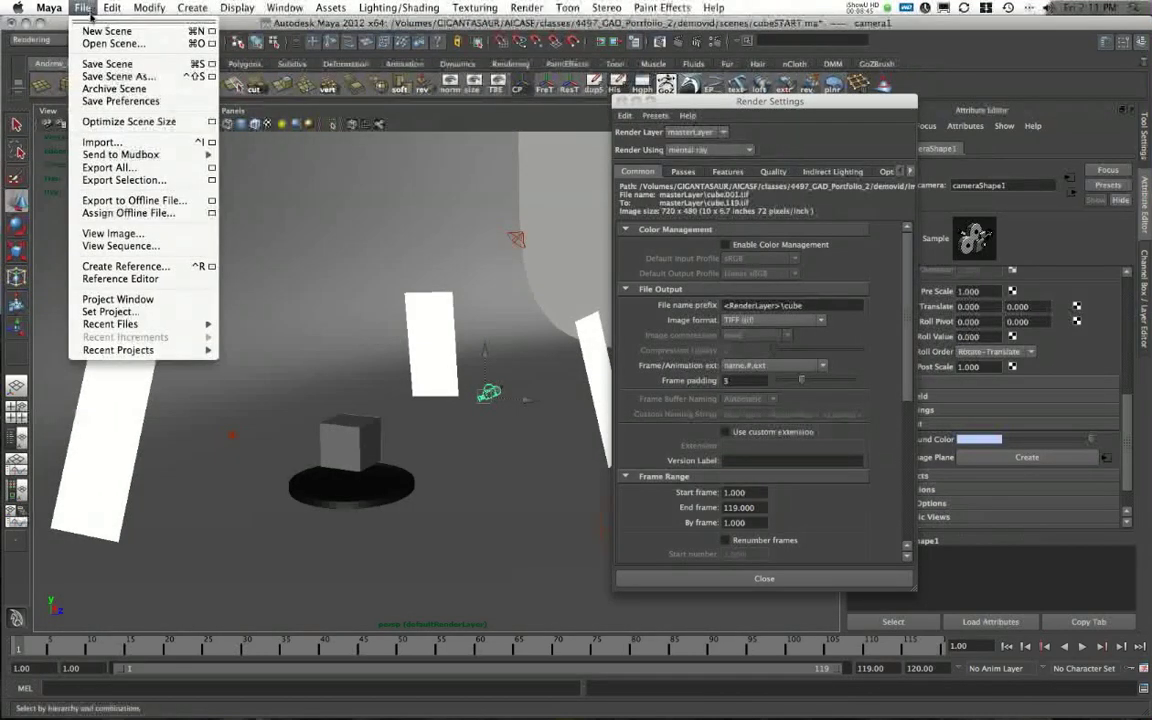
{"action": "mouse_move", "coordinate": [143, 322]}
{"action": "left_click", "coordinate": [110, 311]}
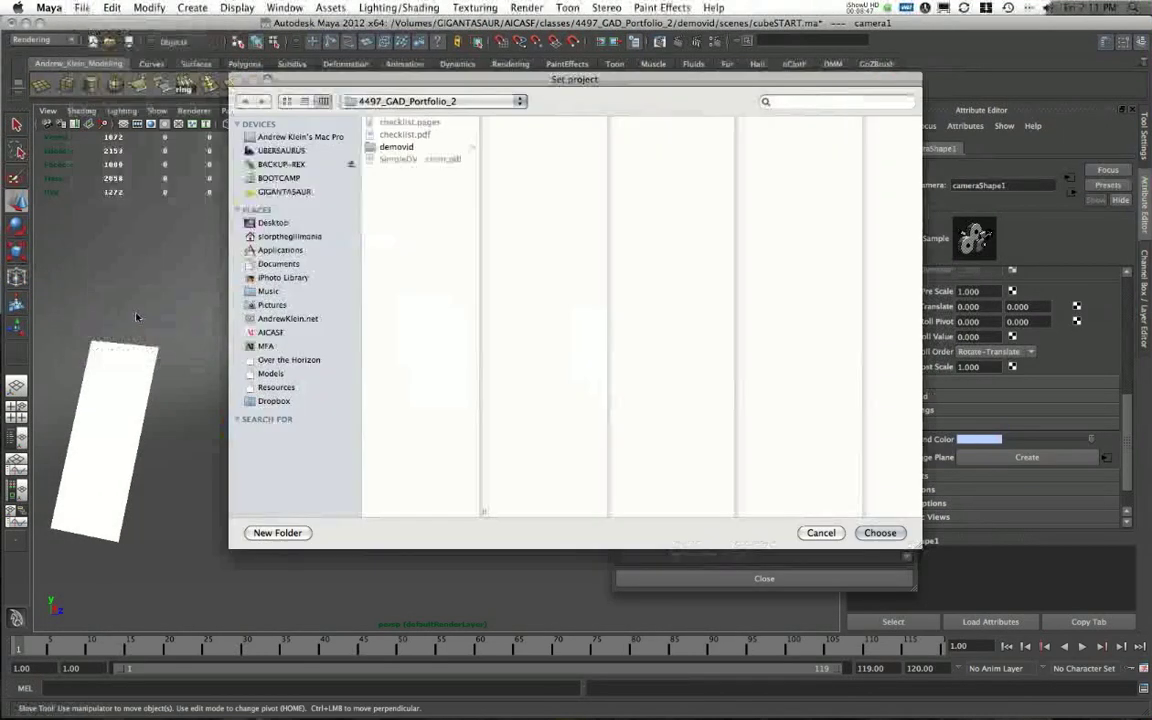
{"action": "left_click", "coordinate": [389, 148]}
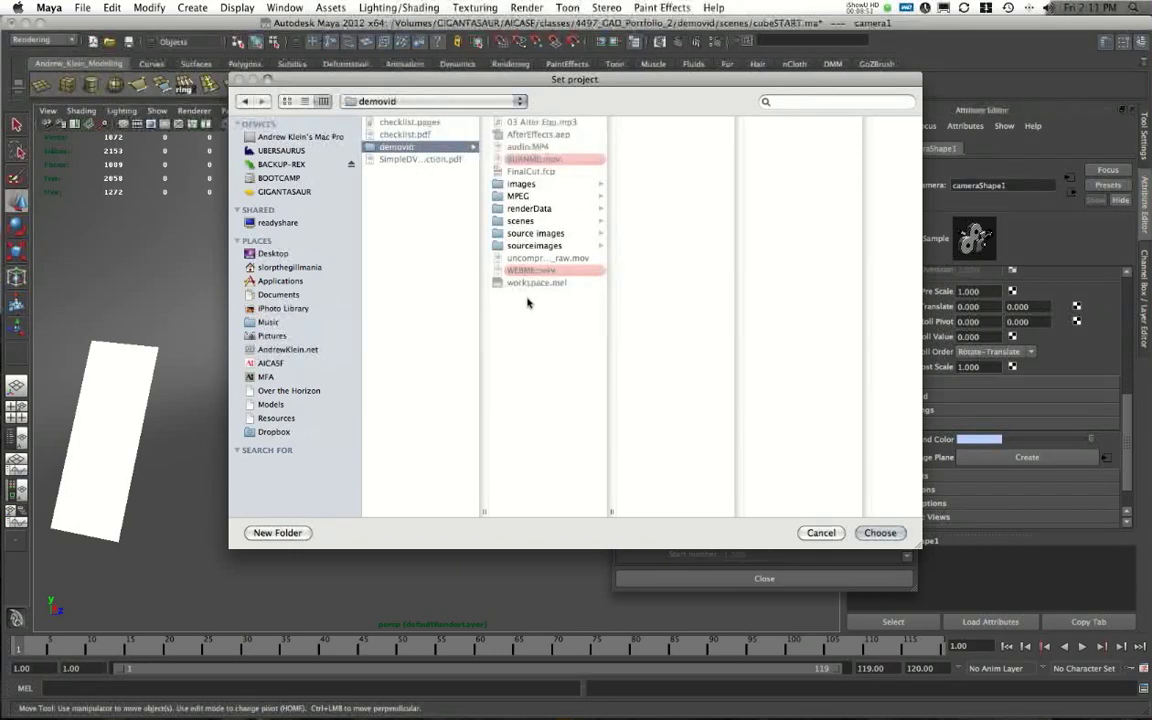
{"action": "left_click", "coordinate": [521, 184]}
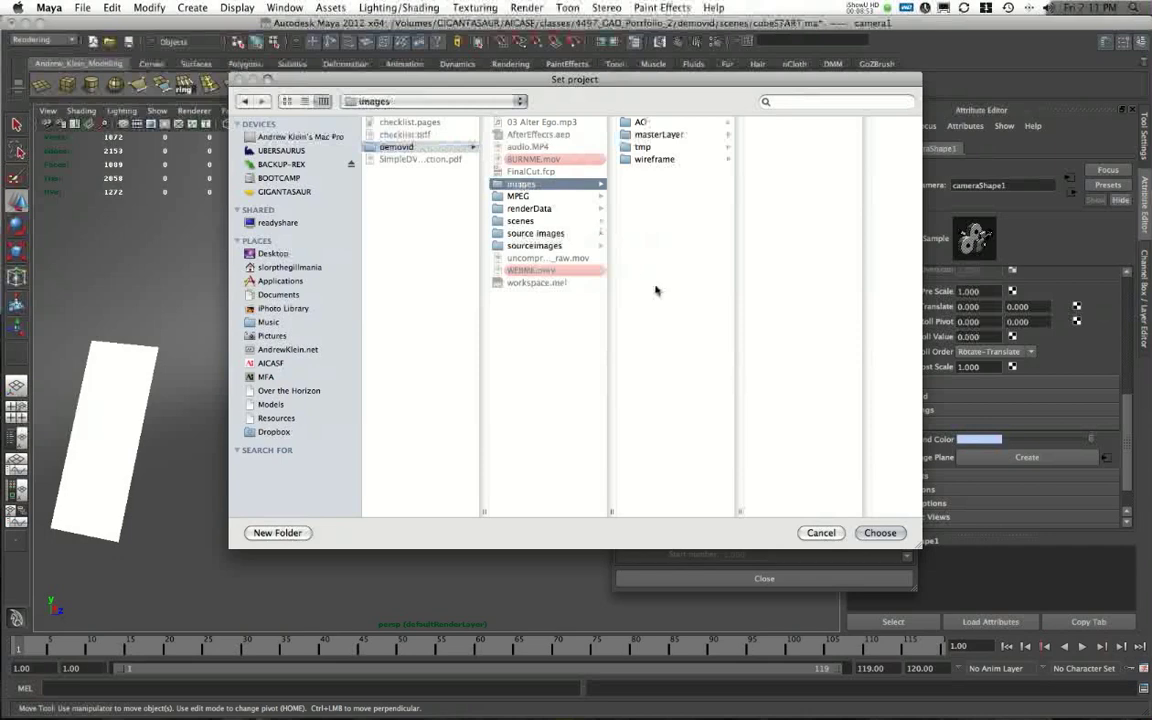
{"action": "left_click", "coordinate": [522, 221]}
{"action": "left_click", "coordinate": [540, 234]}
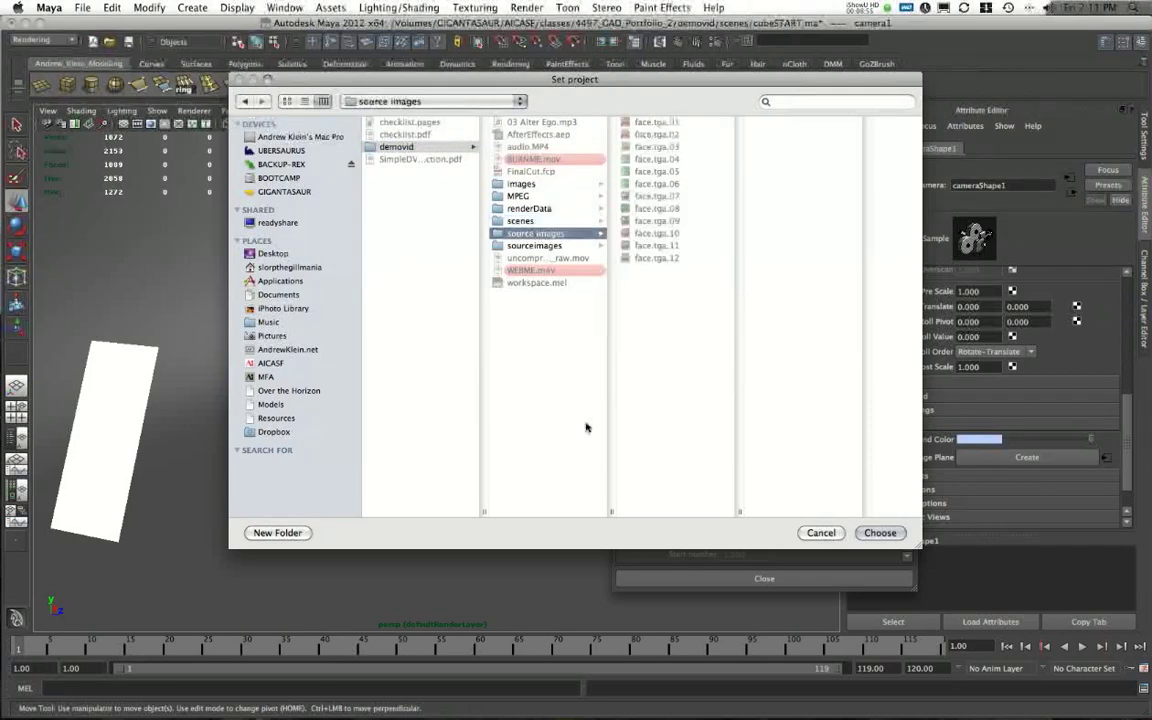
{"action": "key", "text": "Left"}
{"action": "left_click", "coordinate": [880, 533]}
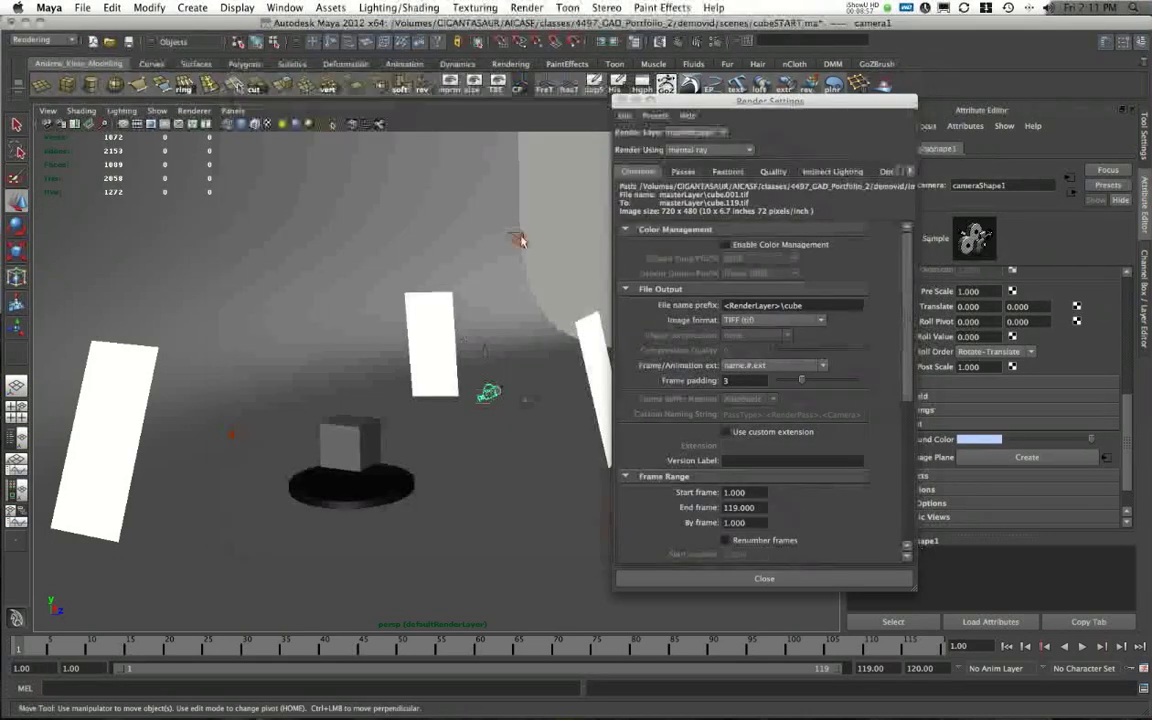
Clear the file name prefix in the render settings so the scene name is used
{"action": "right_click_drag", "start_coordinate": [500, 357], "coordinate": [391, 396], "text": "alt"}
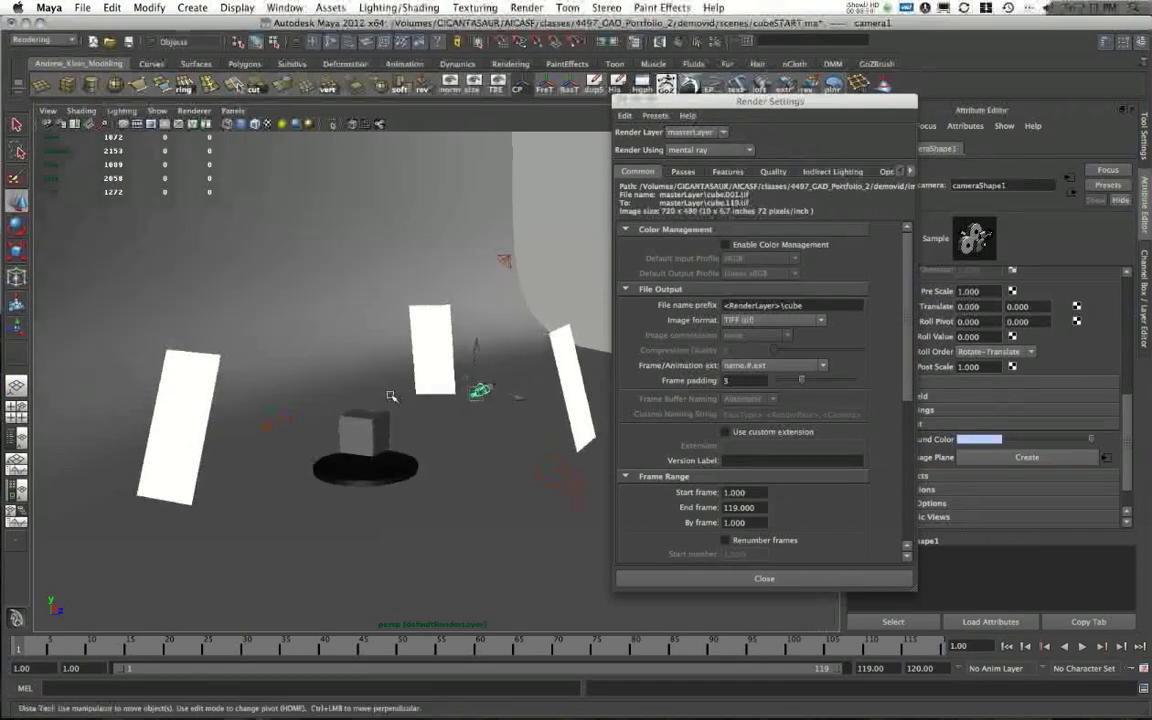
{"action": "right_click_drag", "start_coordinate": [288, 322], "coordinate": [410, 386], "text": "alt"}
{"action": "triple_click", "coordinate": [820, 305]}
{"action": "key", "text": "BackSpace"}
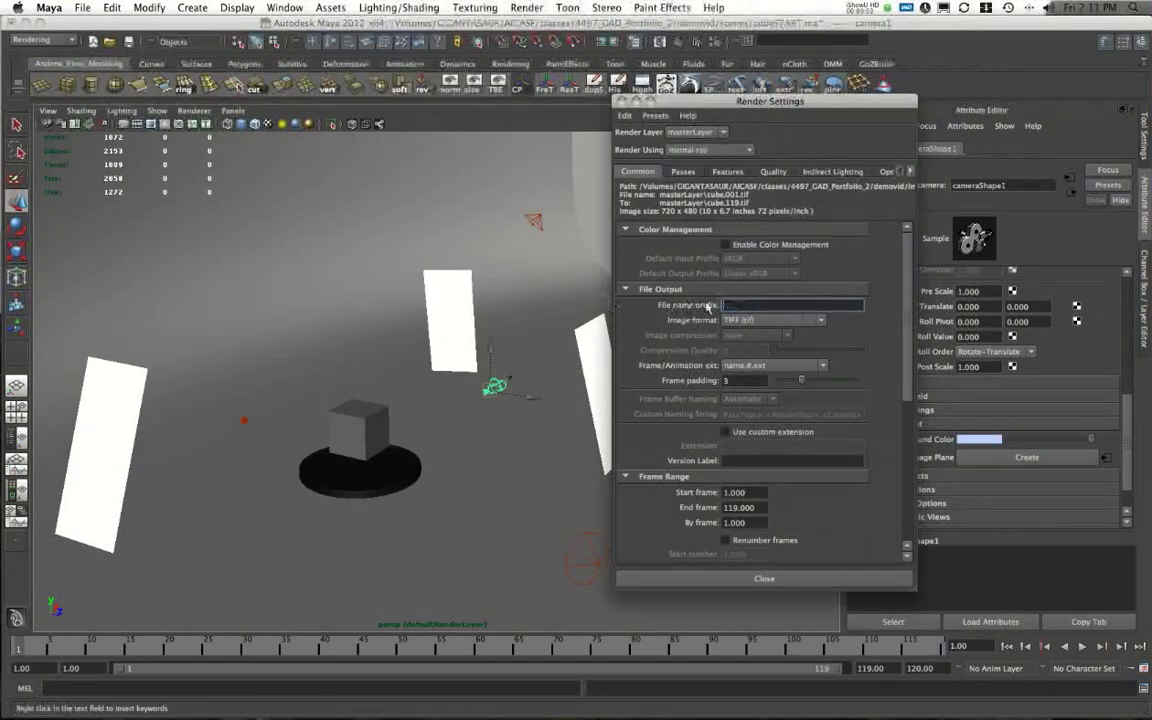
{"action": "key", "text": "Return"}
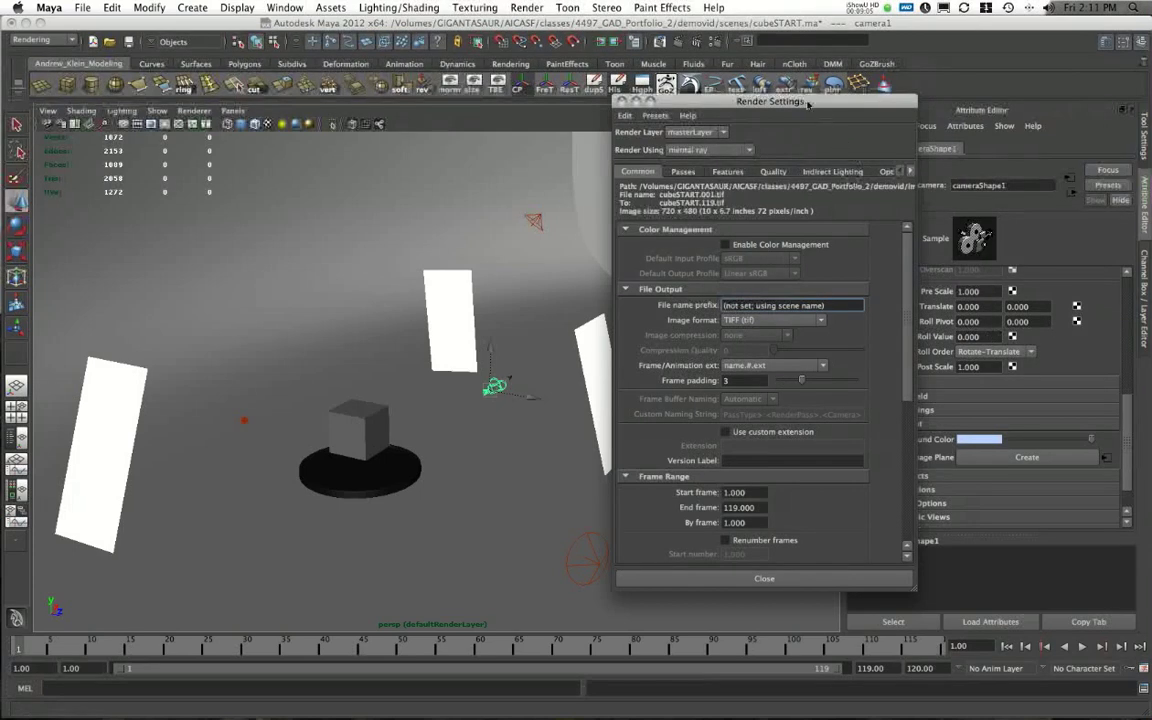
Set the render file name prefix to <RenderLayer>/cube, inserting the layer name as a keyword
{"action": "left_click_drag", "start_coordinate": [807, 103], "coordinate": [537, 106]}
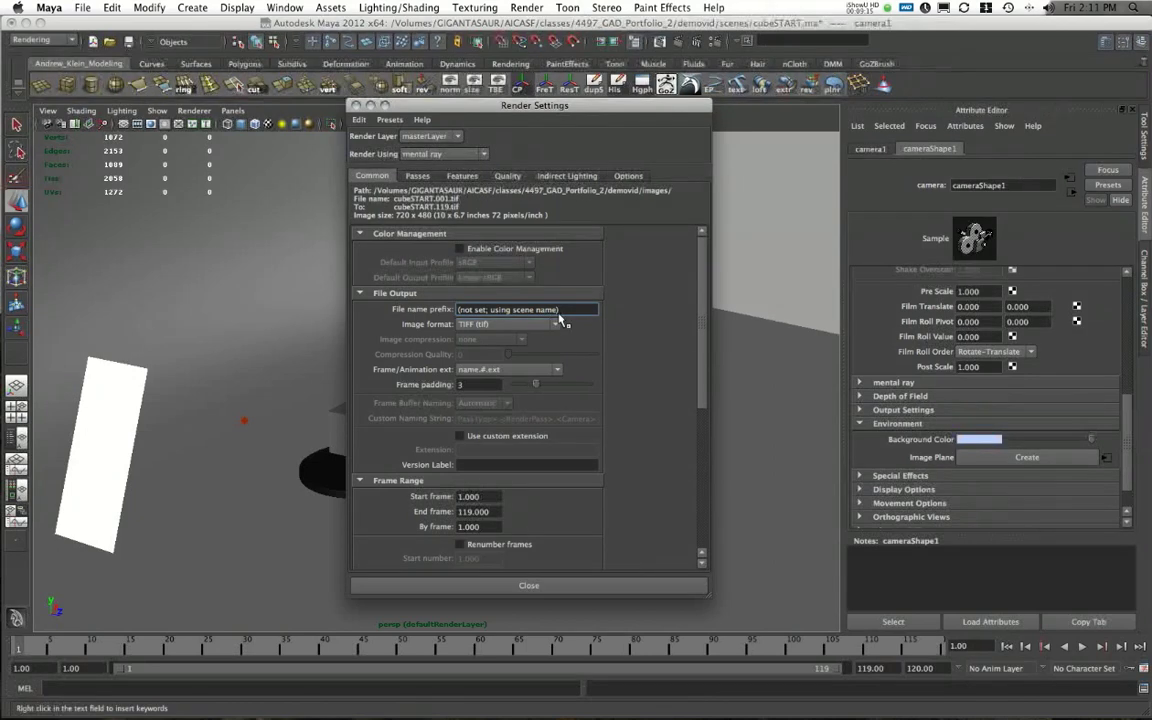
{"action": "left_click_drag", "start_coordinate": [564, 312], "coordinate": [373, 325]}
{"action": "key", "text": "BackSpace"}
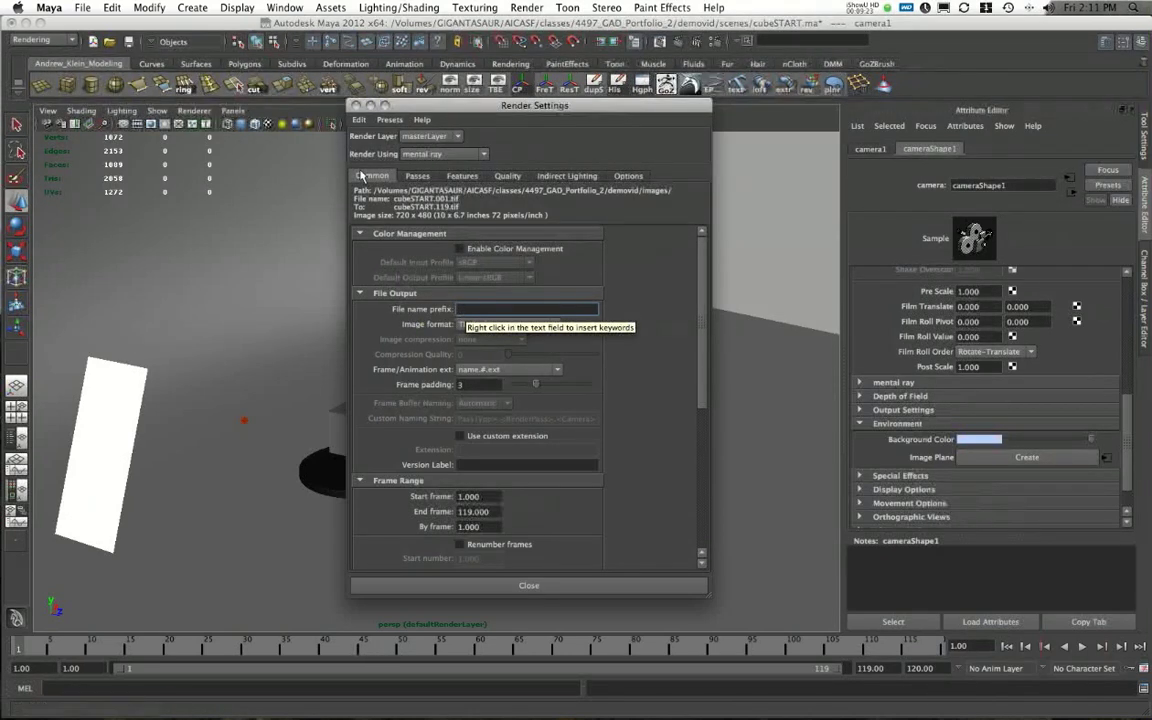
{"action": "right_click", "coordinate": [468, 311]}
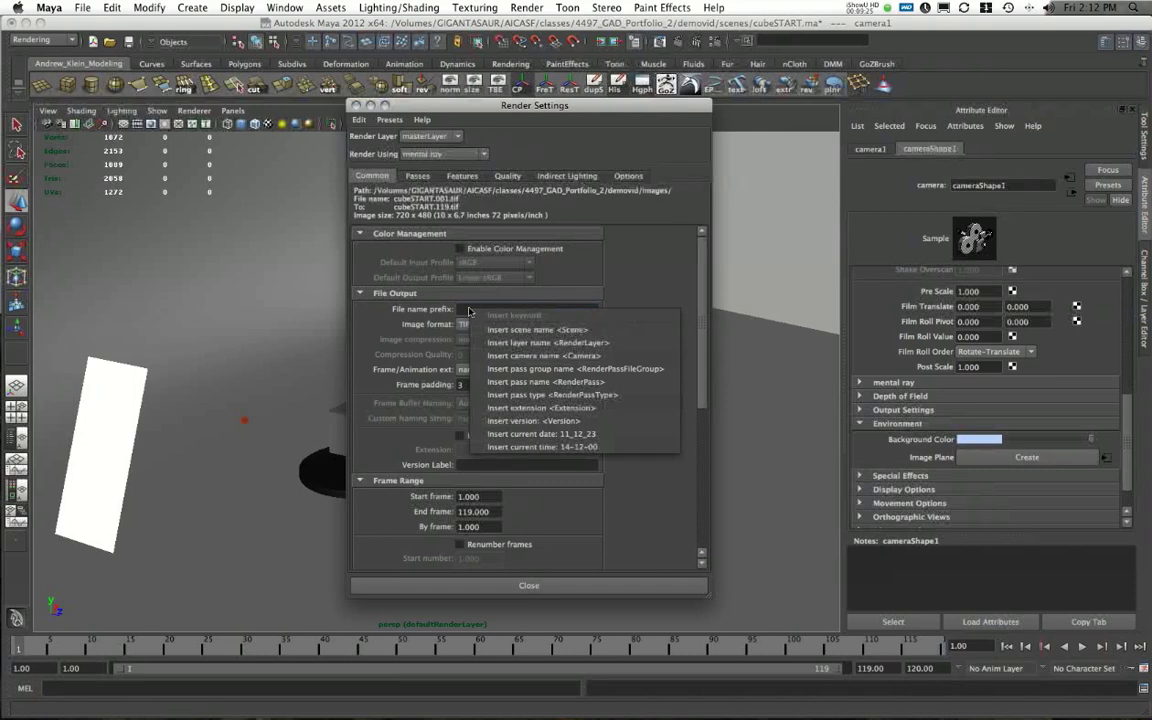
{"action": "left_click", "coordinate": [565, 346]}
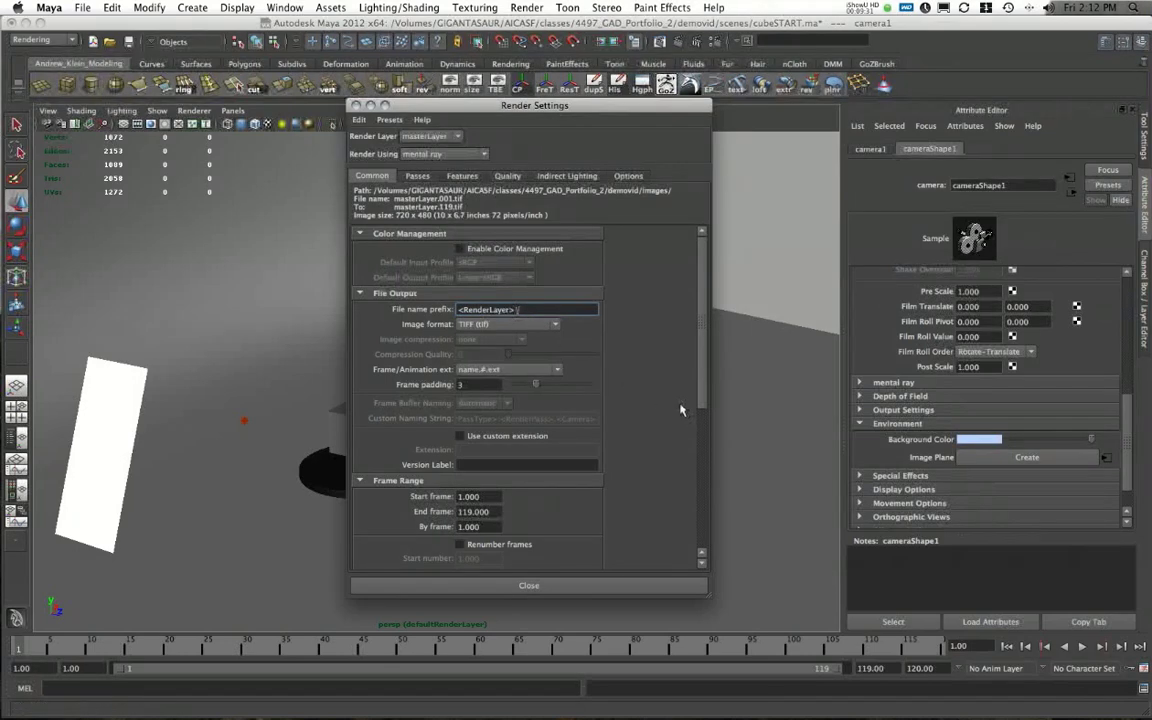
{"action": "key", "text": "Return"}
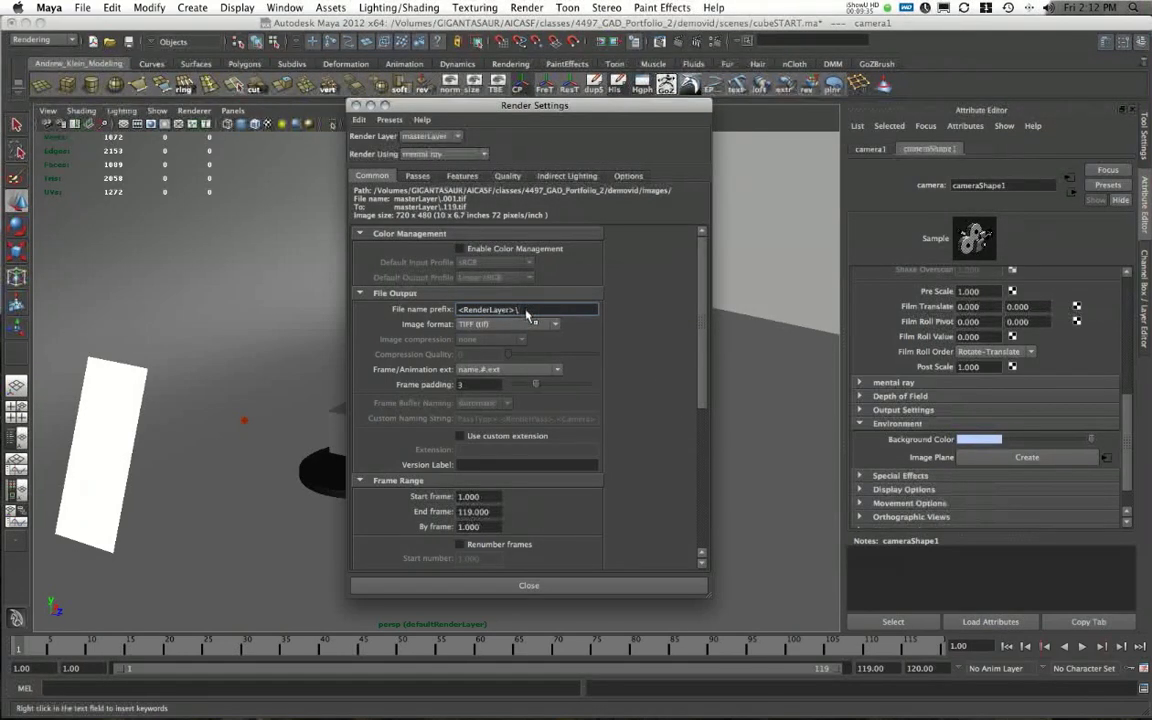
{"action": "type", "text": "ci"}
{"action": "type", "text": "be"}
{"action": "key", "text": "Return"}
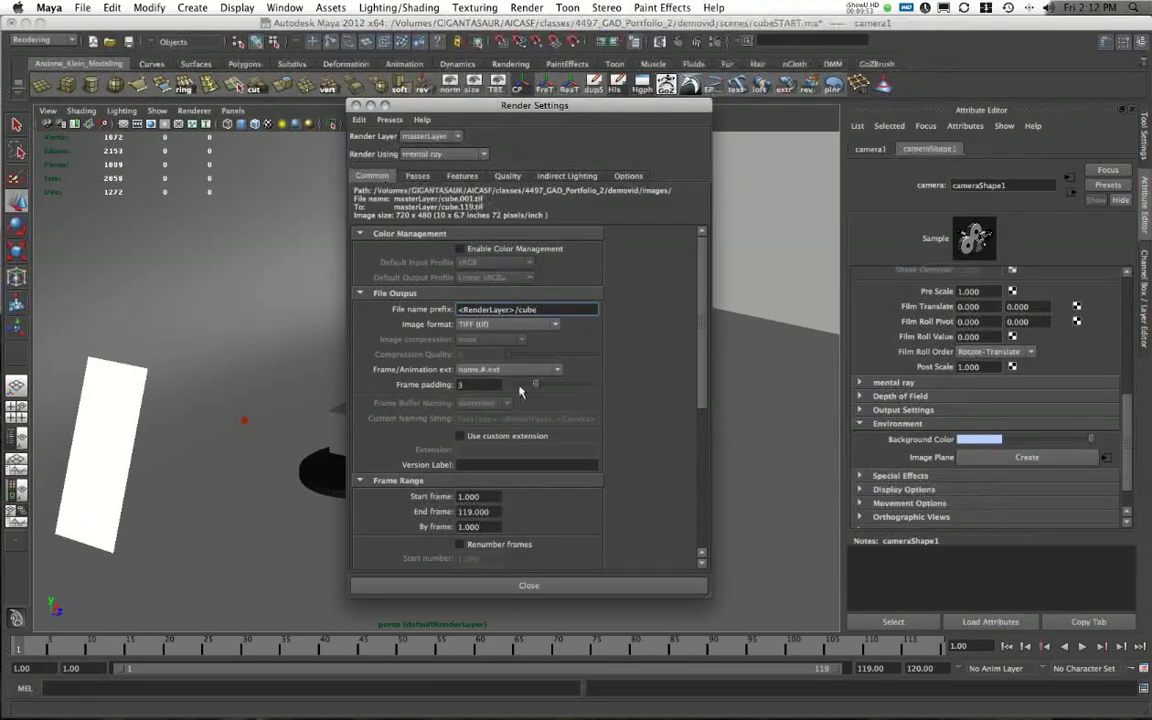
{"action": "triple_click", "coordinate": [570, 311]}
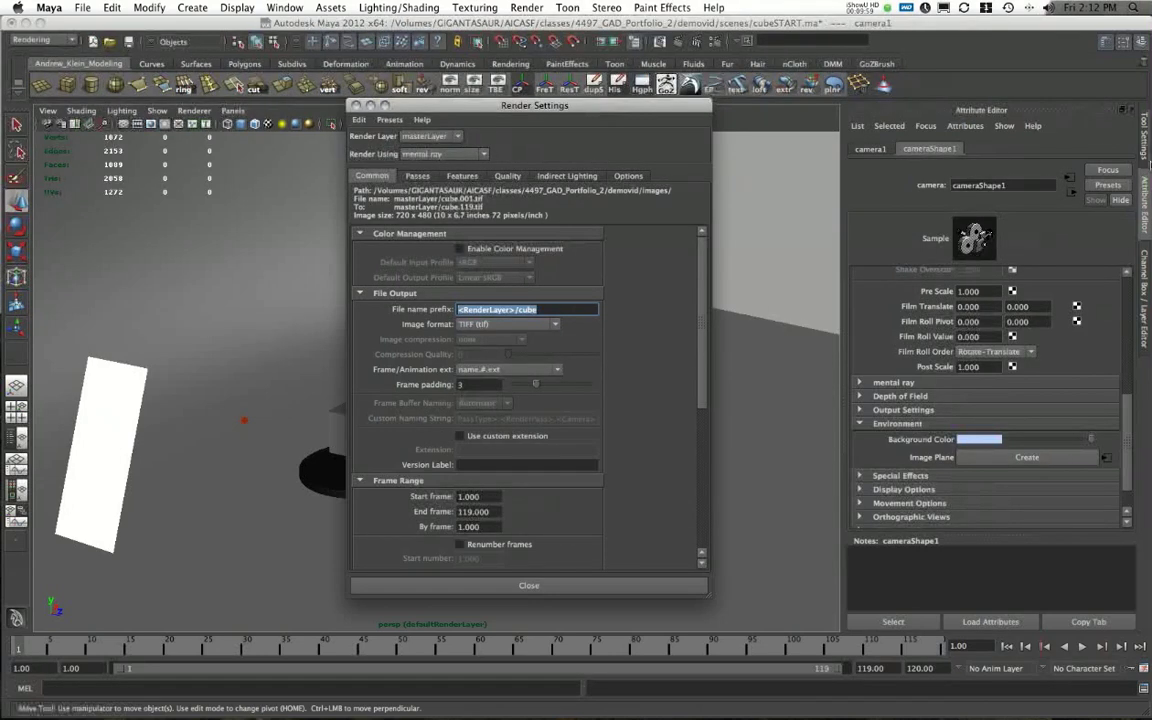
Check the render layers list for the master layer, then return to the camera's attributes
{"action": "left_click", "coordinate": [1142, 287]}
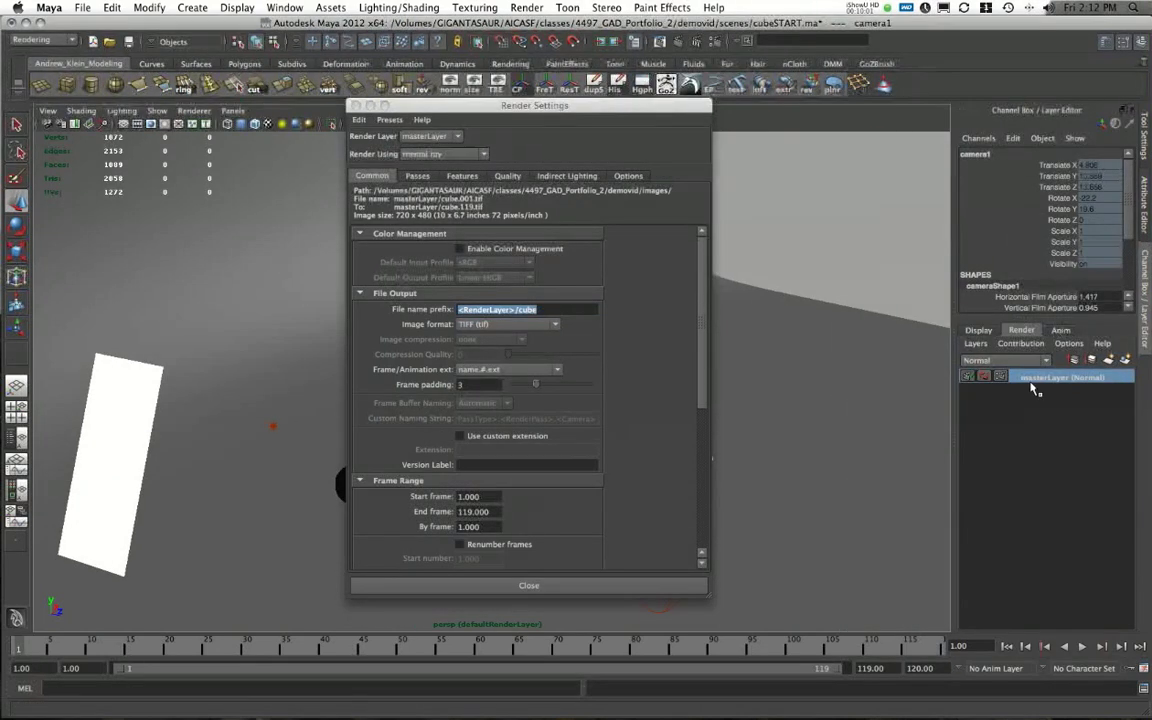
{"action": "left_click", "coordinate": [1143, 200]}
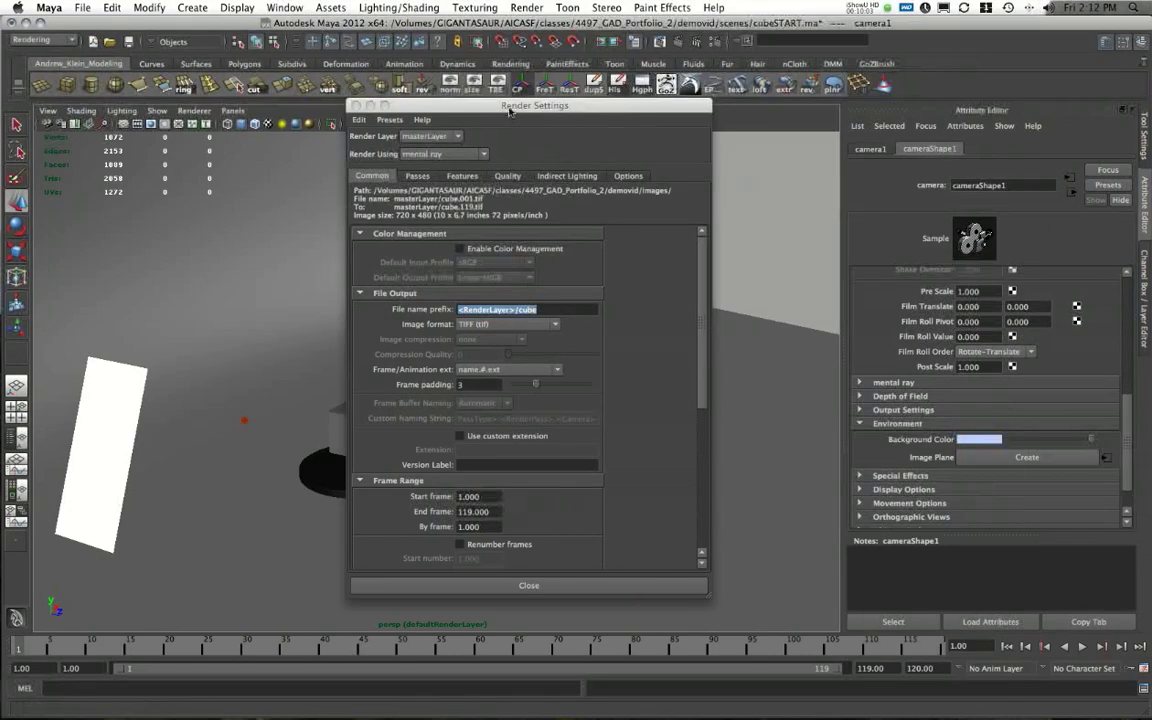
{"action": "left_click_drag", "start_coordinate": [510, 111], "coordinate": [520, 74]}
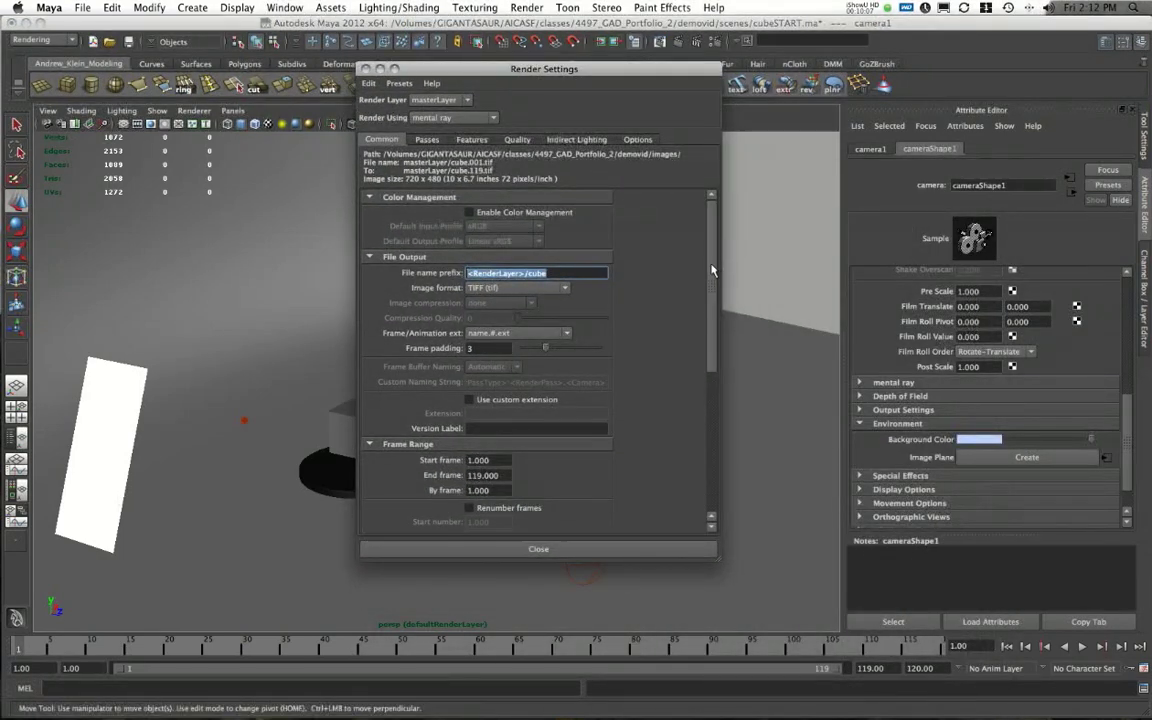
Review the available image formats for the render output and keep TIFF (tif)
{"action": "left_click_drag", "start_coordinate": [712, 270], "coordinate": [697, 286]}
{"action": "left_click", "coordinate": [522, 263]}
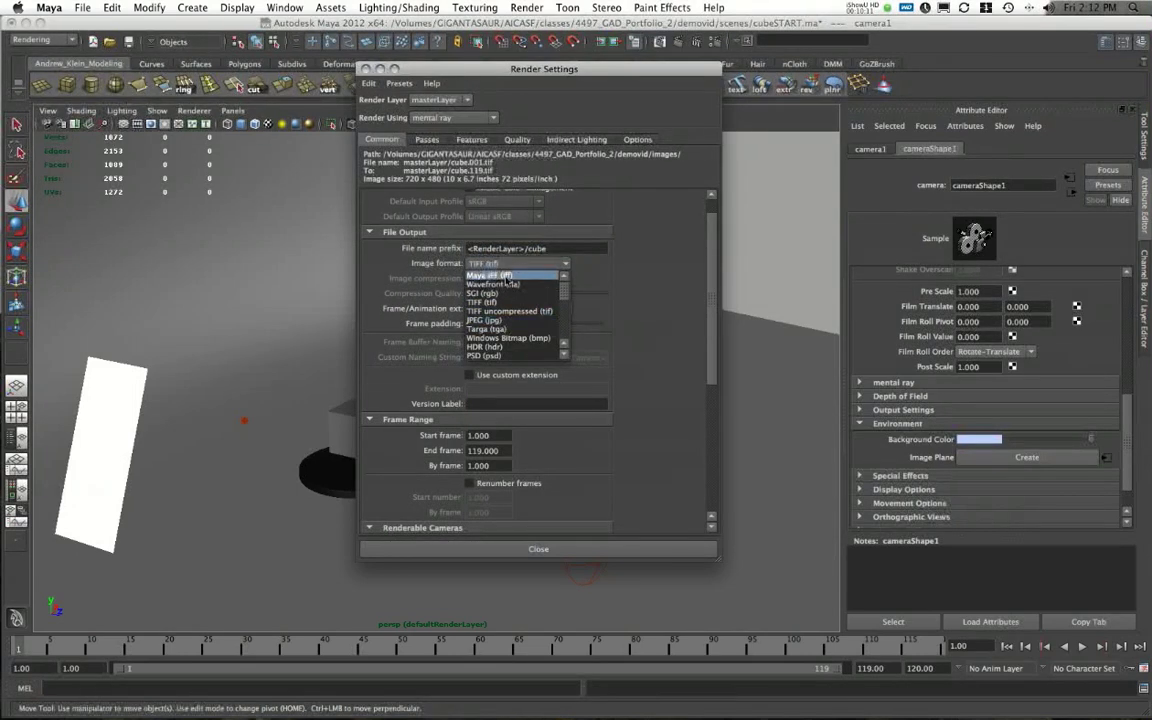
{"action": "left_click", "coordinate": [507, 273]}
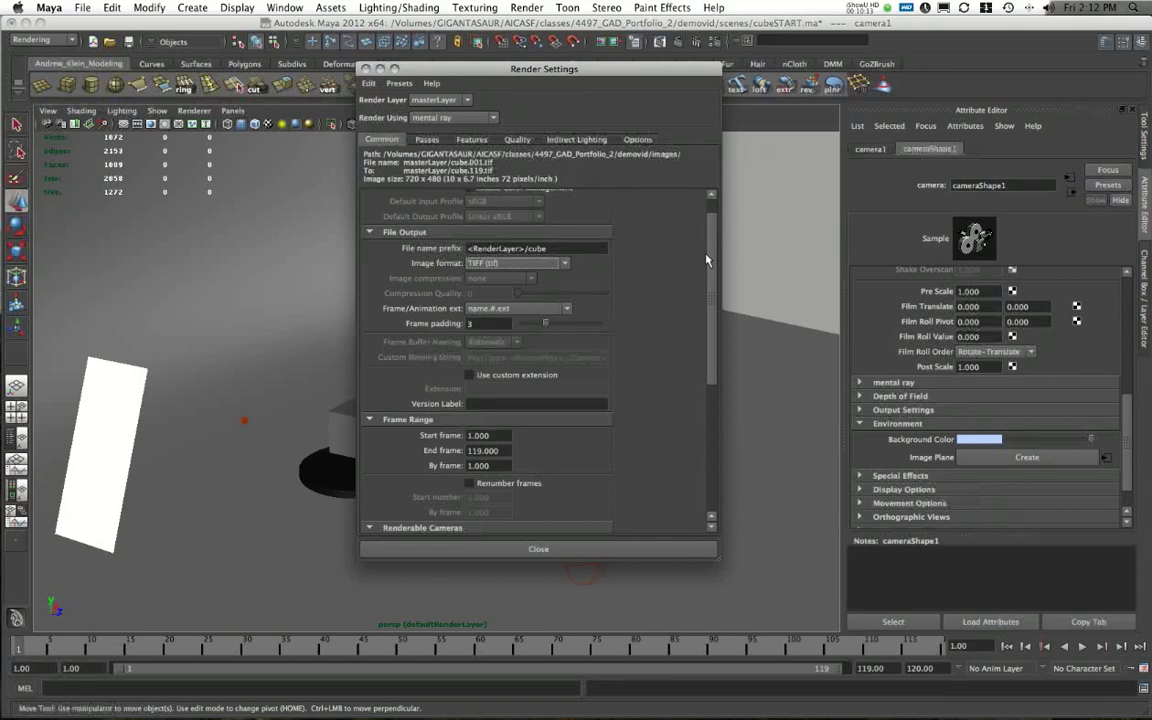
Set the frame/animation extension to name.#.ext with a frame padding of 3
{"action": "left_click_drag", "start_coordinate": [705, 254], "coordinate": [704, 258]}
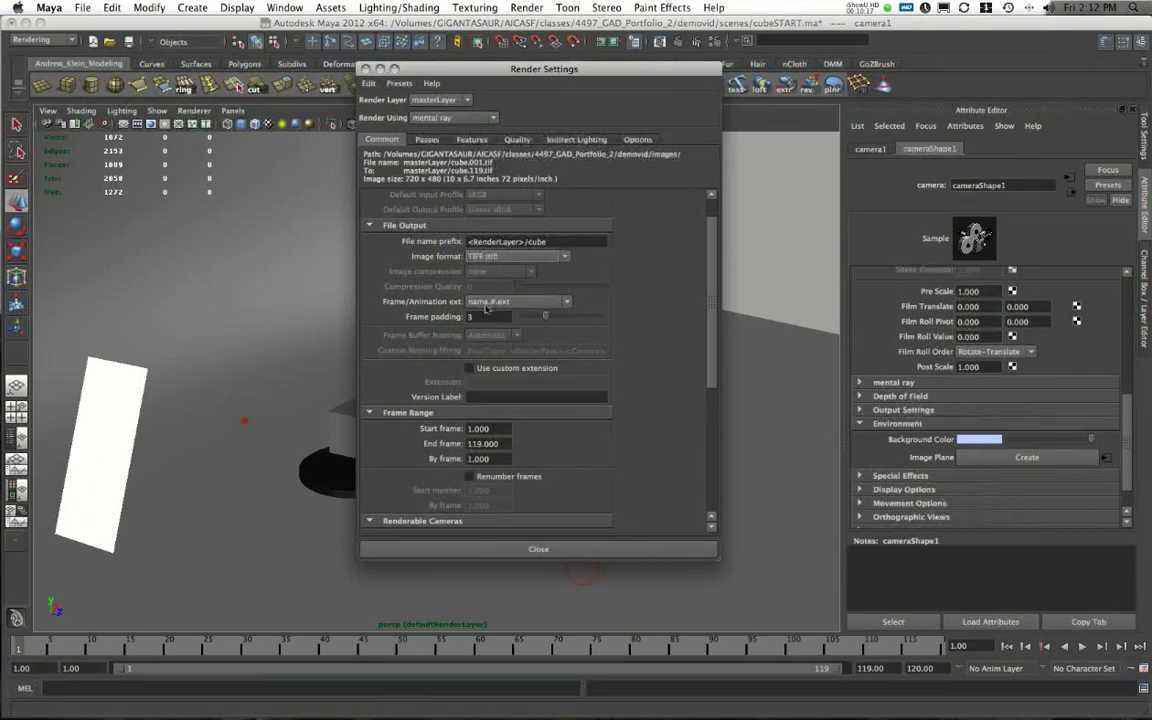
{"action": "left_click", "coordinate": [487, 303]}
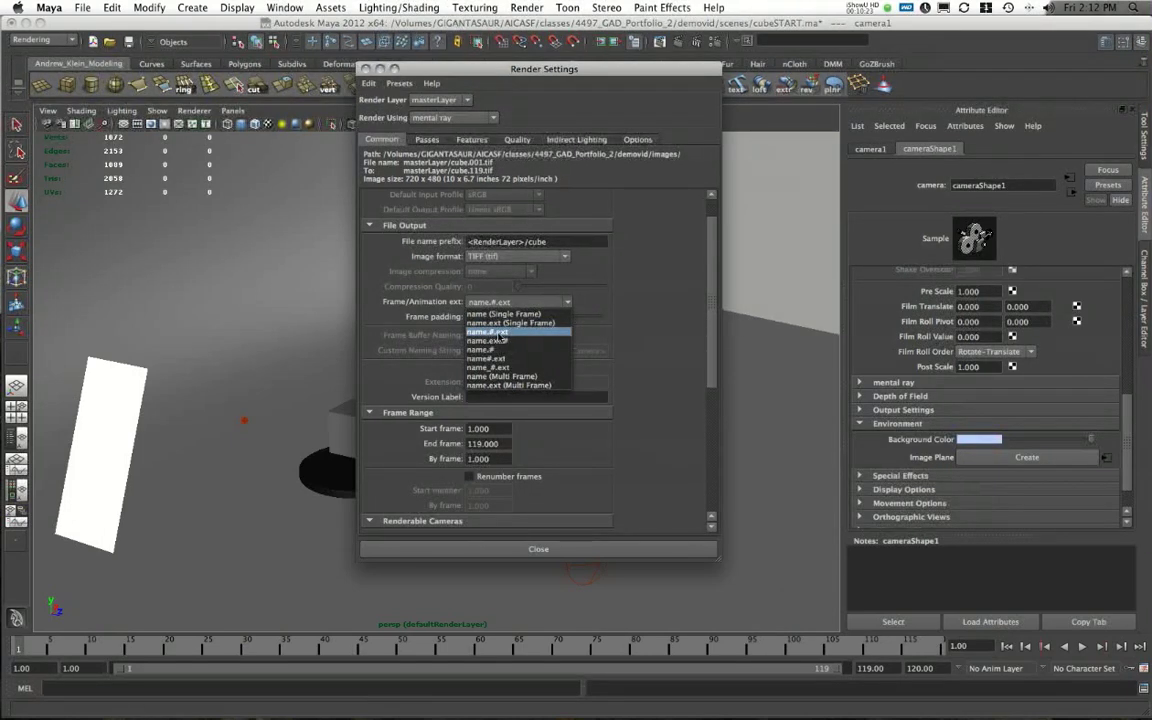
{"action": "left_click", "coordinate": [497, 333]}
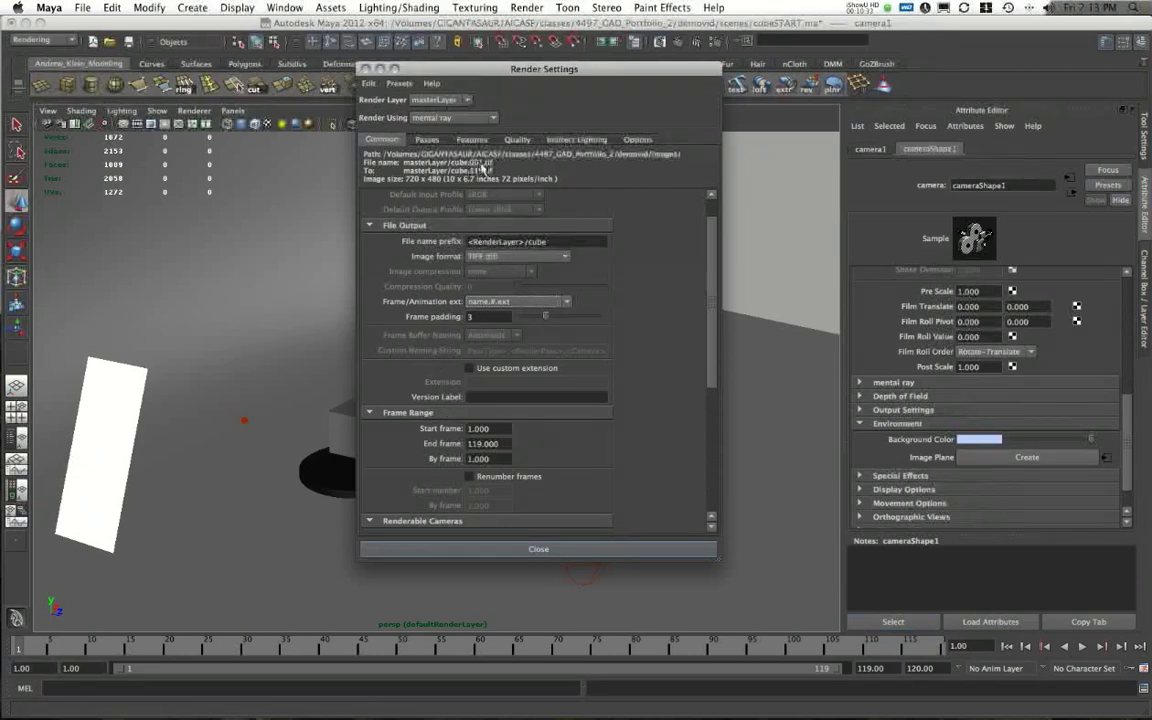
{"action": "left_click_drag", "start_coordinate": [545, 316], "coordinate": [498, 320]}
{"action": "left_click_drag", "start_coordinate": [523, 317], "coordinate": [546, 317]}
{"action": "left_click_drag", "start_coordinate": [484, 70], "coordinate": [478, 97]}
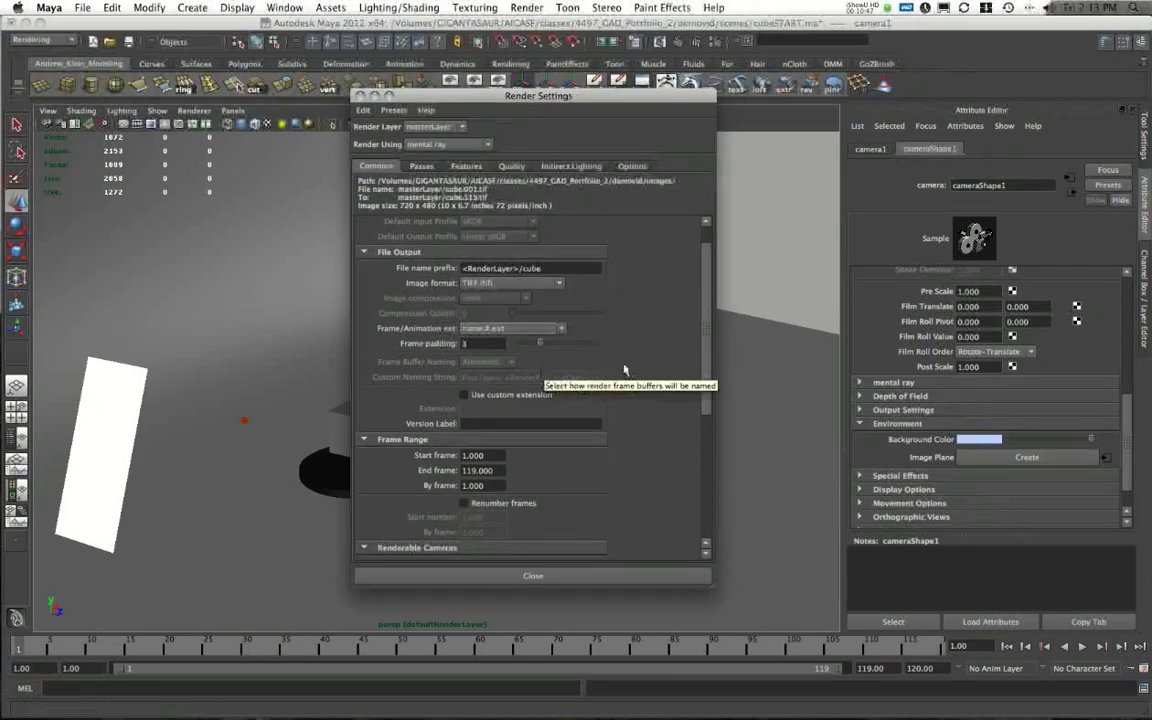
Go through the start, end and by frame fields and choose camera1 as the renderable camera
{"action": "scroll", "coordinate": [540, 340], "scroll_direction": "down", "scroll_amount": 5}
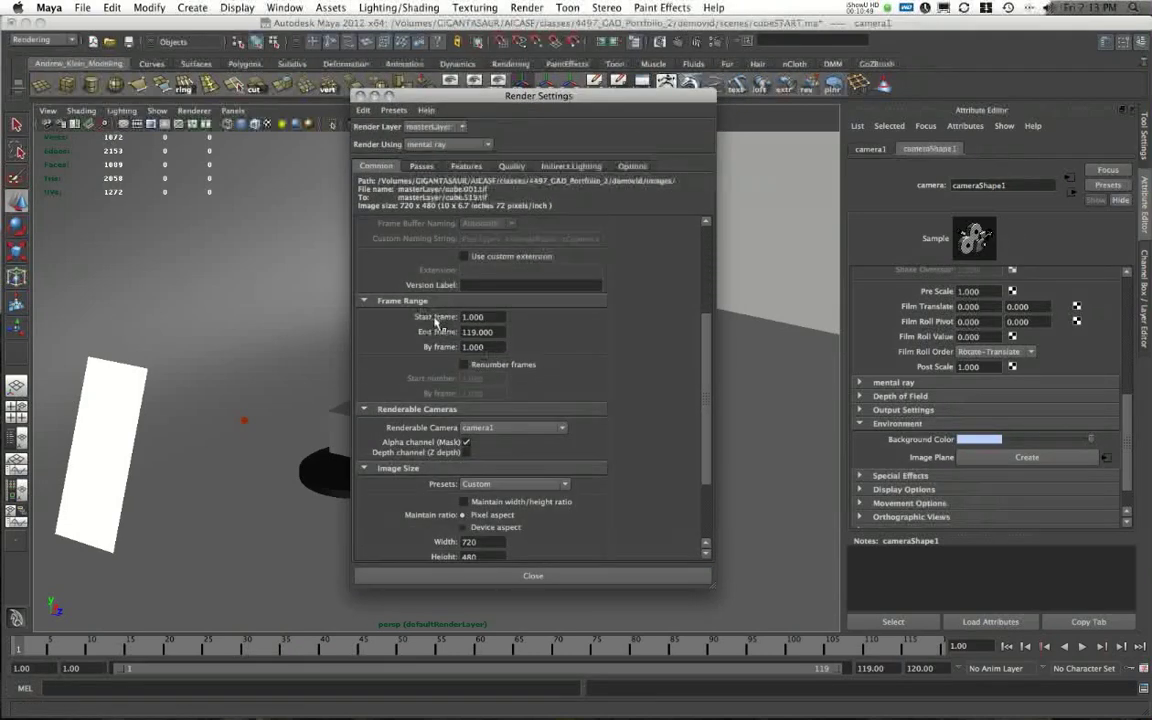
{"action": "left_click_drag", "start_coordinate": [484, 318], "coordinate": [390, 319]}
{"action": "key", "text": "Tab"}
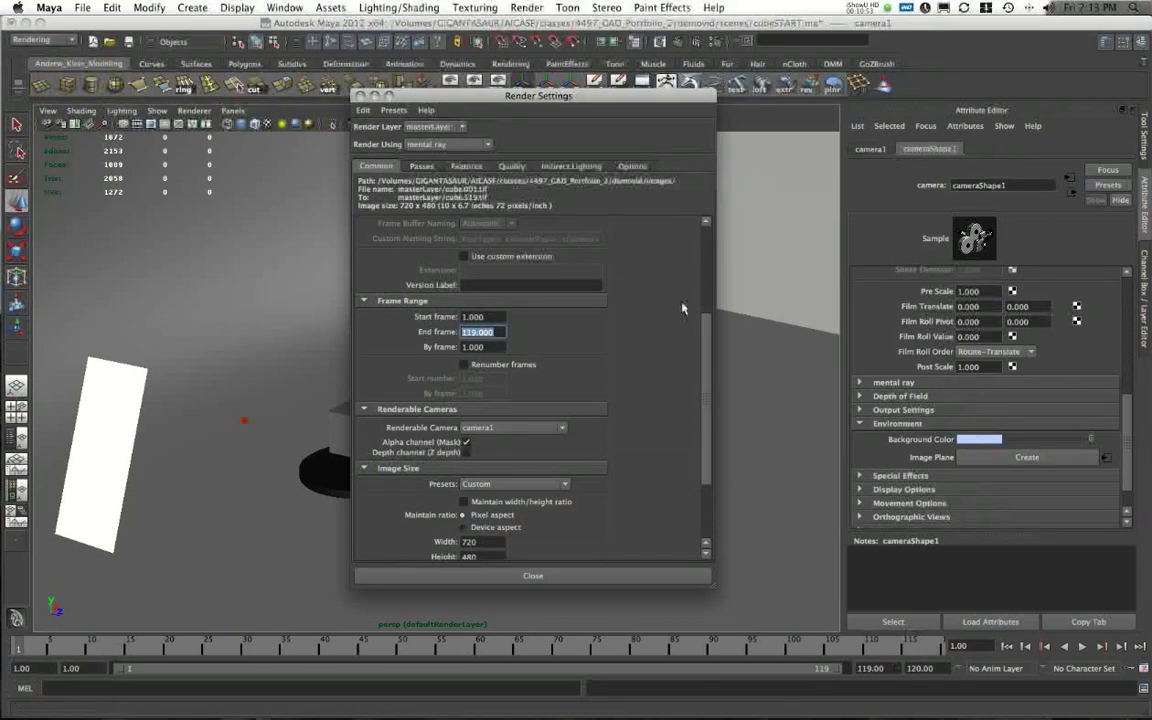
{"action": "key", "text": "Tab"}
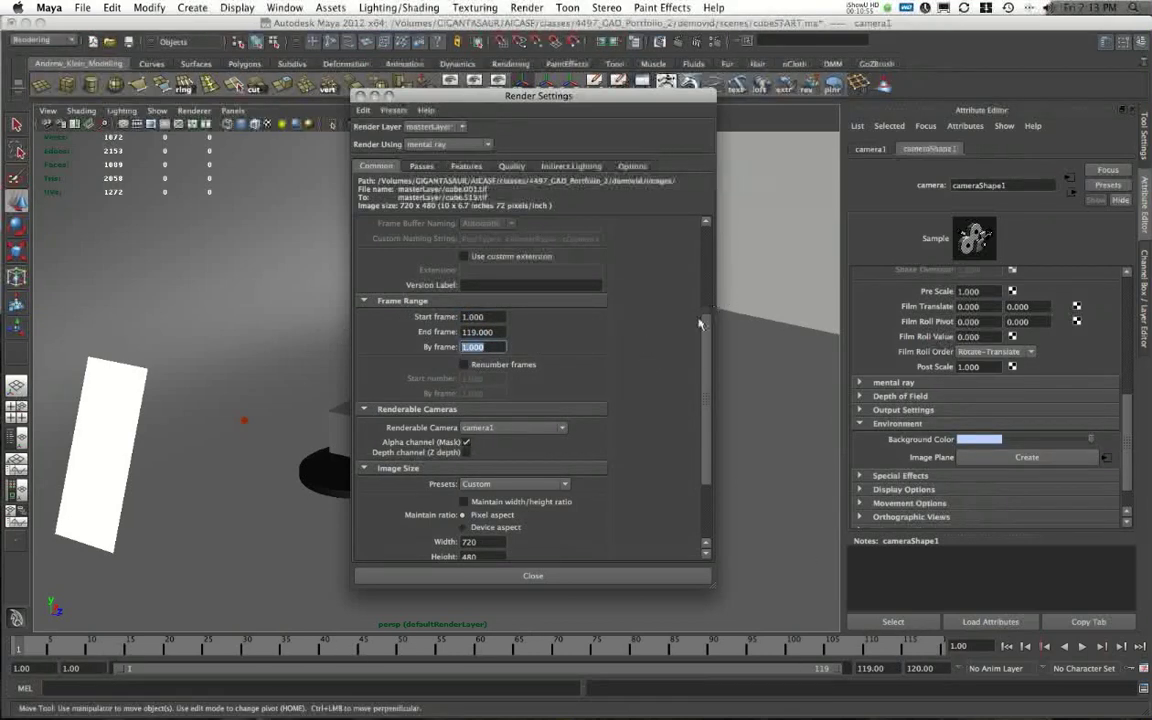
{"action": "scroll", "coordinate": [633, 290], "scroll_direction": "down", "scroll_amount": 5}
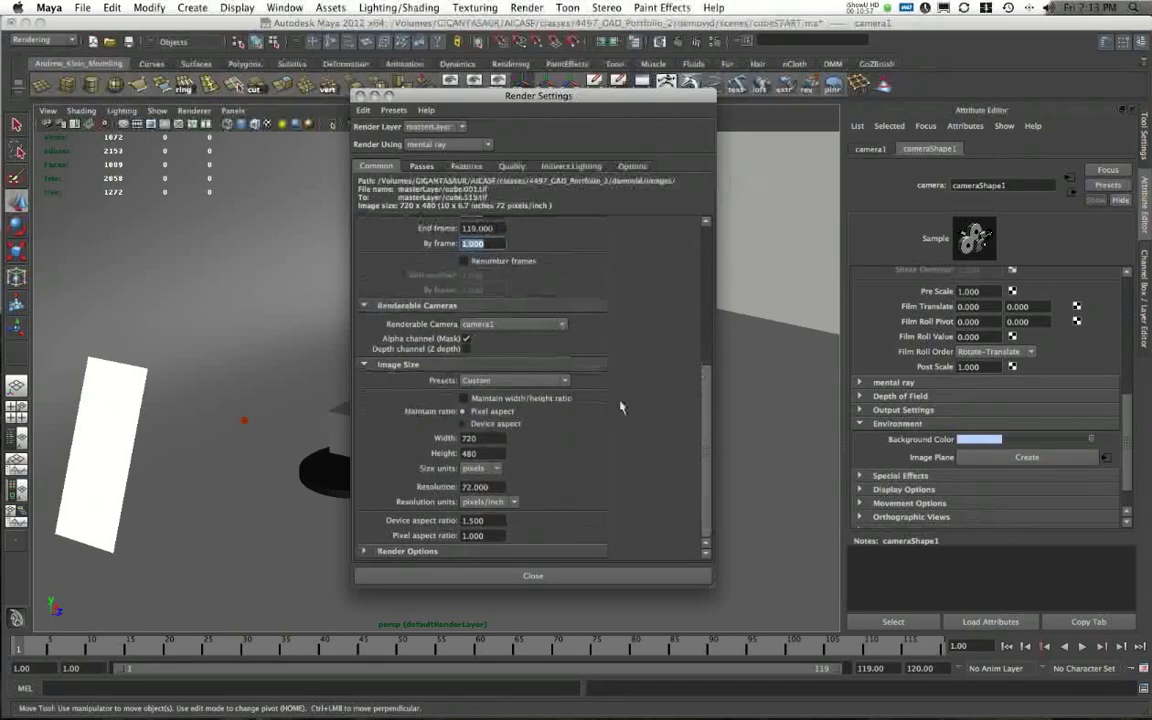
{"action": "left_click", "coordinate": [510, 324]}
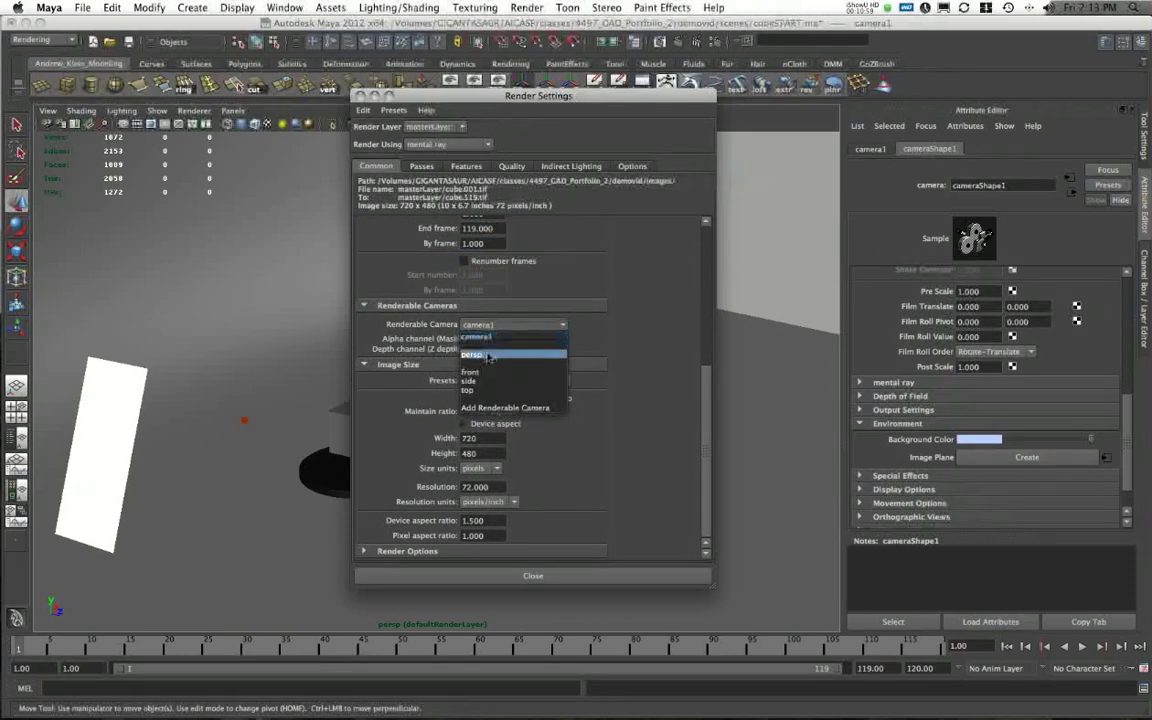
{"action": "left_click", "coordinate": [556, 336]}
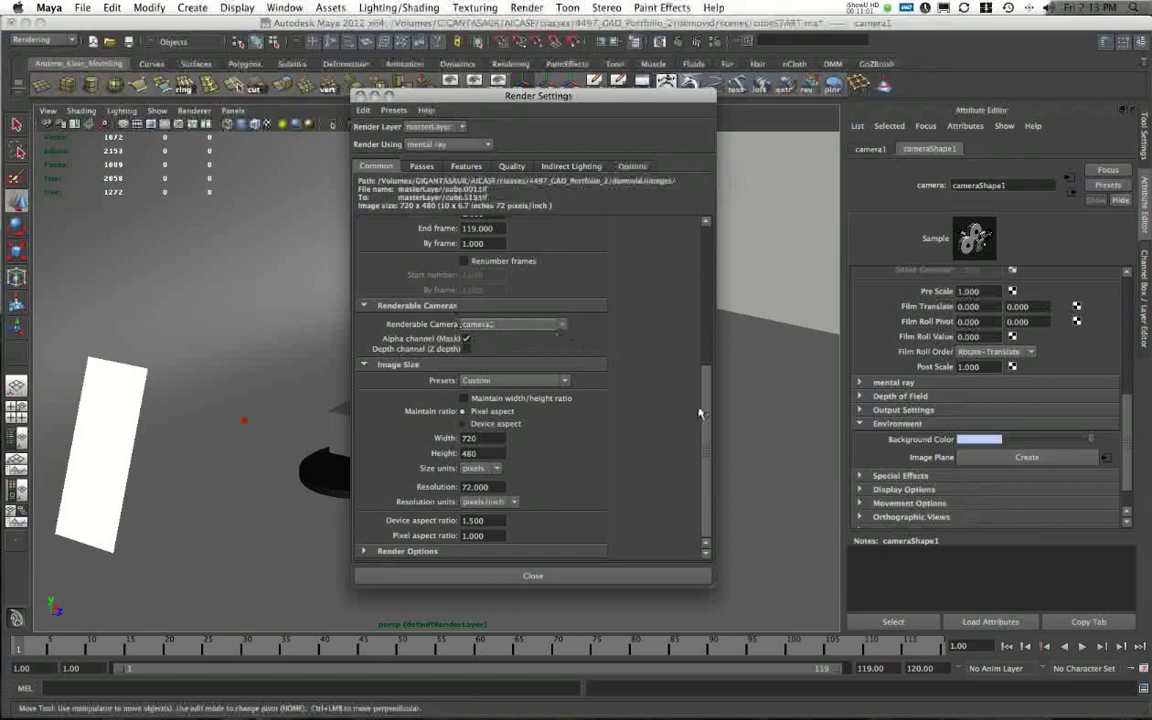
Set the image size preset to 640x480, render the current frame and keep the image in the Render View
{"action": "left_click", "coordinate": [492, 380]}
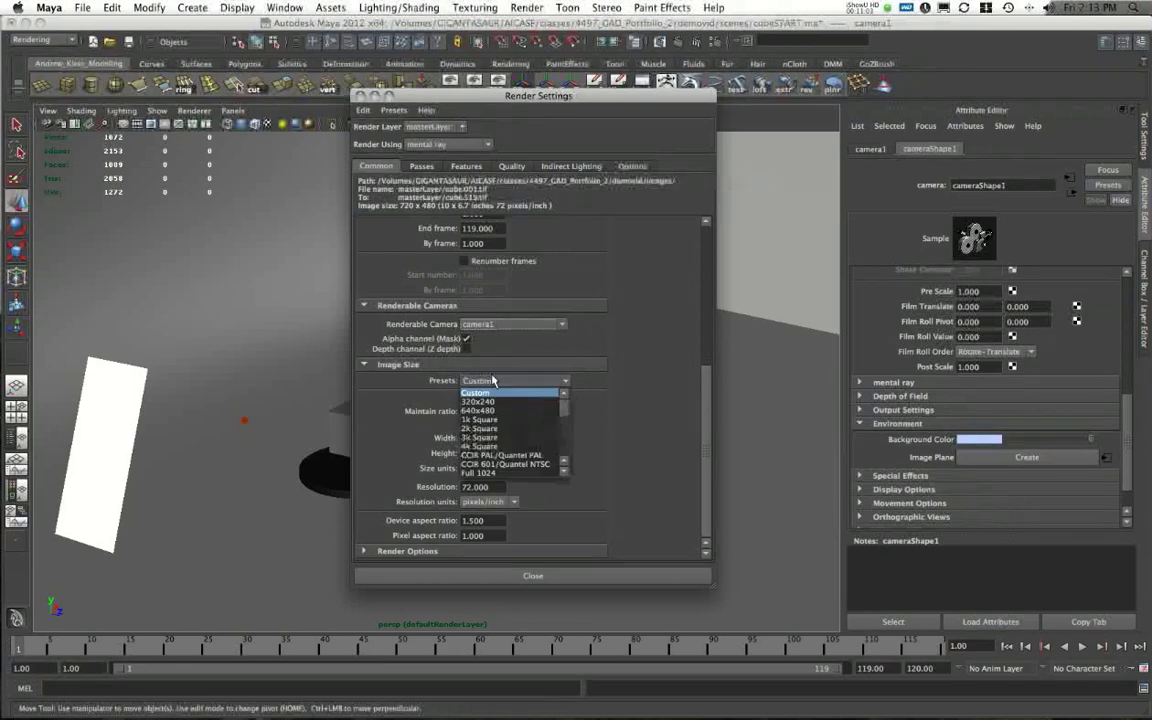
{"action": "mouse_move", "coordinate": [564, 410]}
{"action": "left_mouse_down"}
{"action": "mouse_move", "coordinate": [568, 454]}
{"action": "mouse_move", "coordinate": [564, 420]}
{"action": "left_mouse_up"}
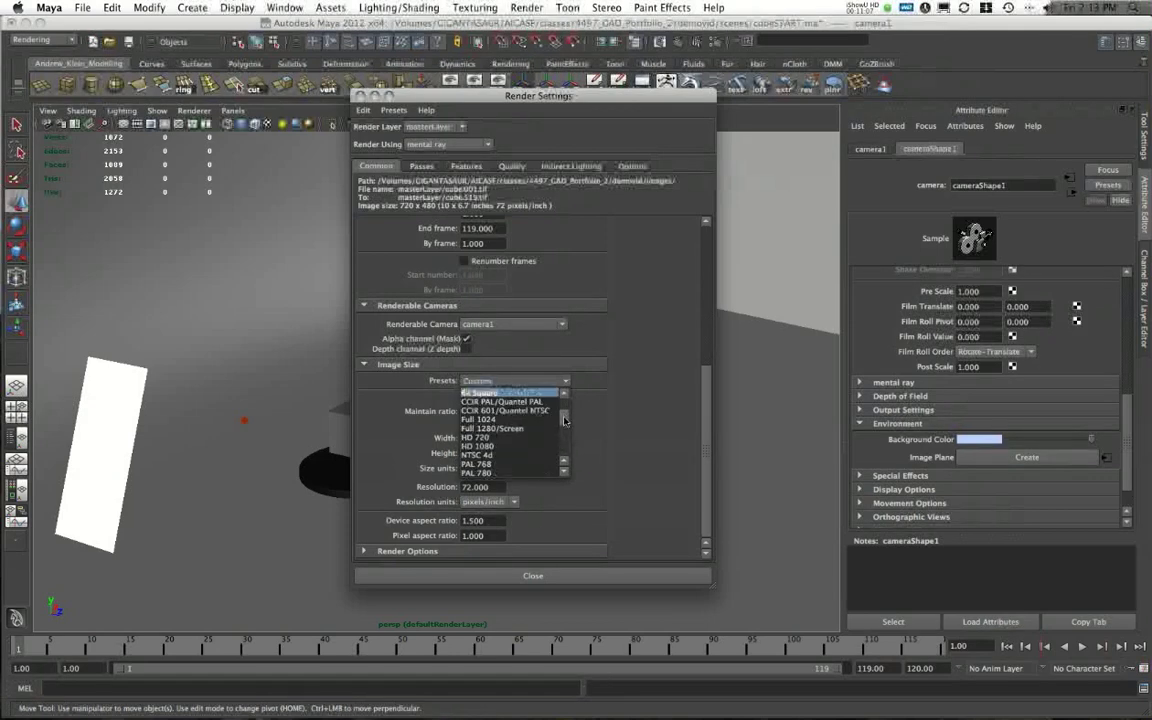
{"action": "scroll", "coordinate": [565, 421], "scroll_direction": "up", "scroll_amount": 2}
{"action": "scroll", "coordinate": [565, 423], "scroll_direction": "down", "scroll_amount": 3}
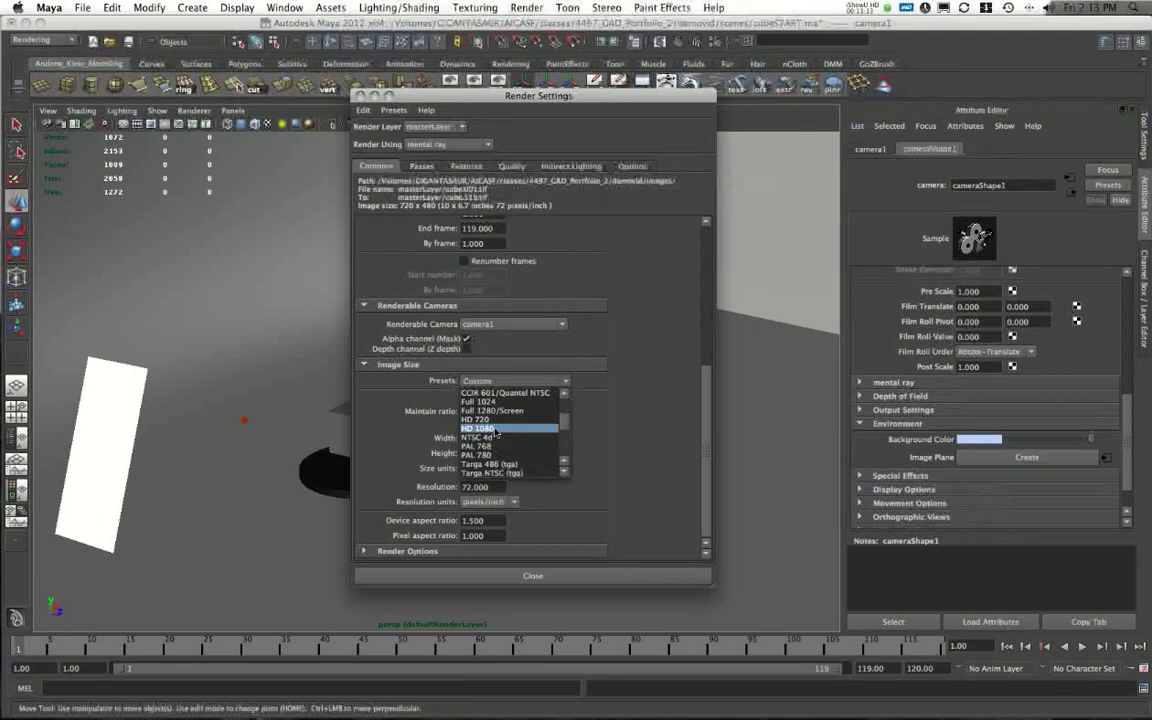
{"action": "scroll", "coordinate": [564, 425], "scroll_direction": "up", "scroll_amount": 4}
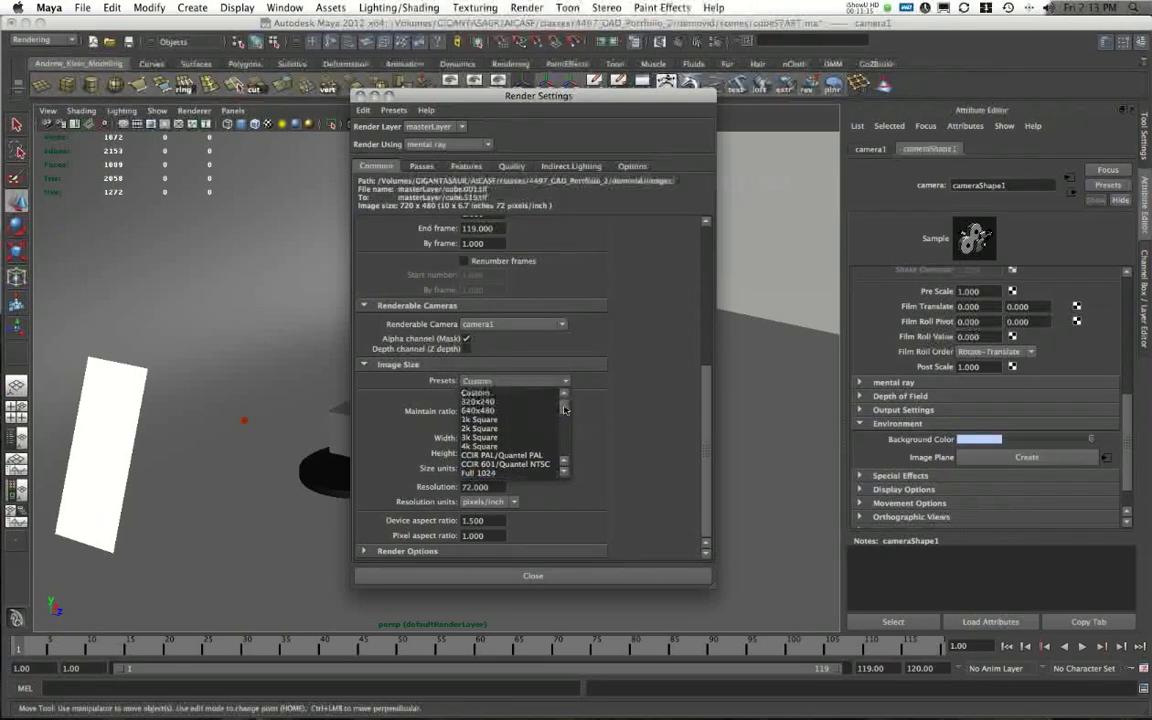
{"action": "left_click", "coordinate": [506, 411]}
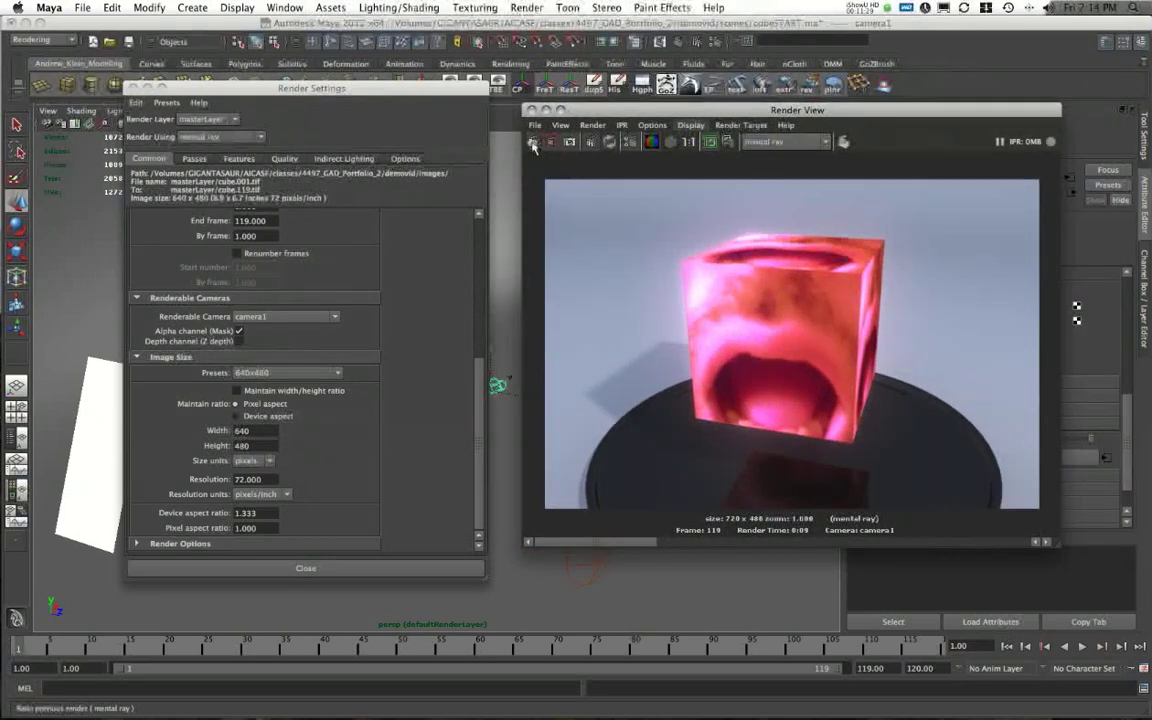
{"action": "left_click", "coordinate": [533, 143]}
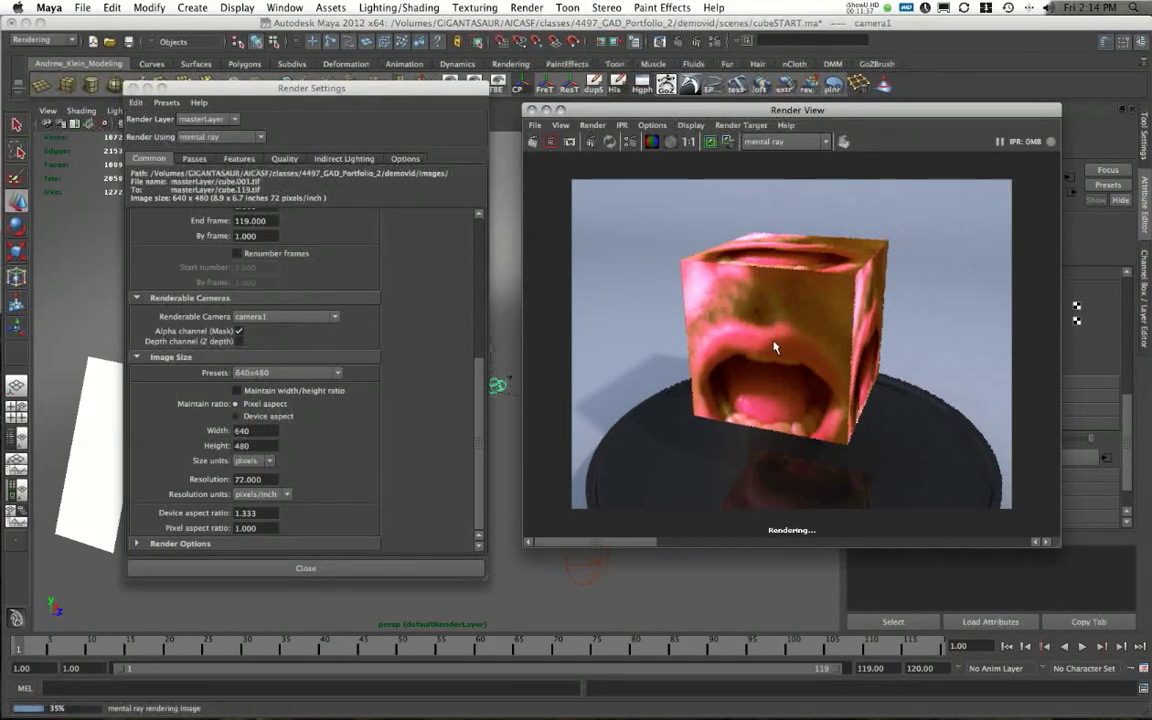
{"action": "left_click", "coordinate": [711, 143]}
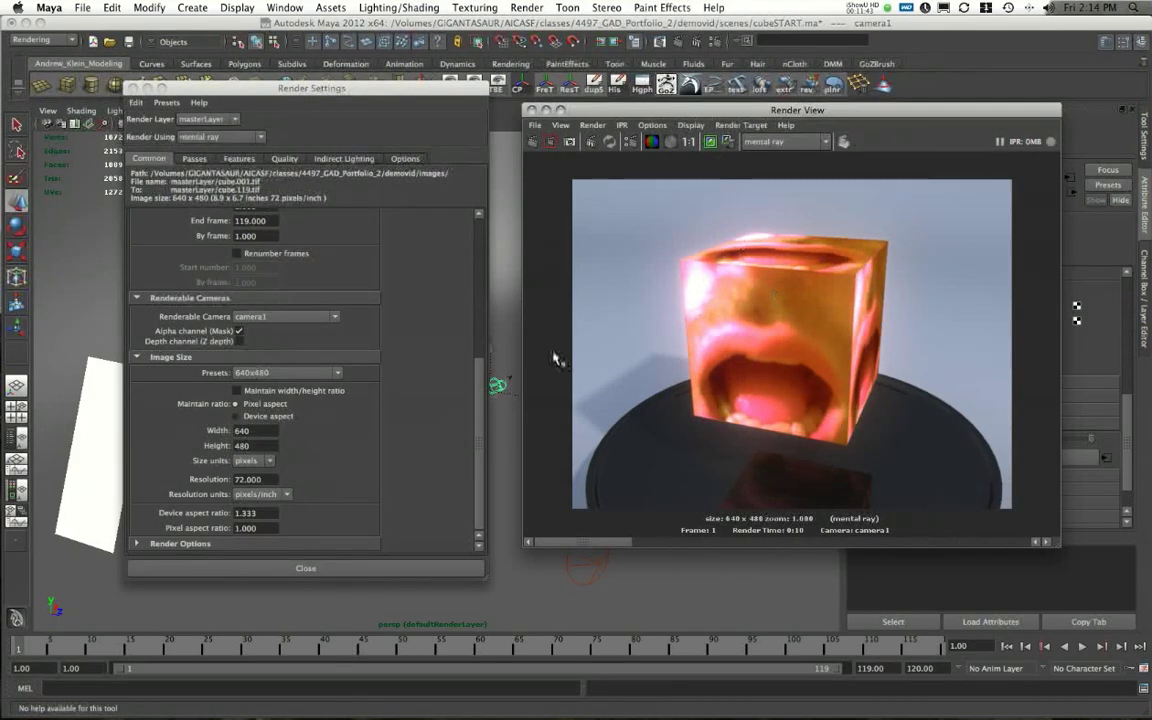
Set the pixel aspect ratio to 0.9 and render the frame again
{"action": "left_click", "coordinate": [245, 527]}
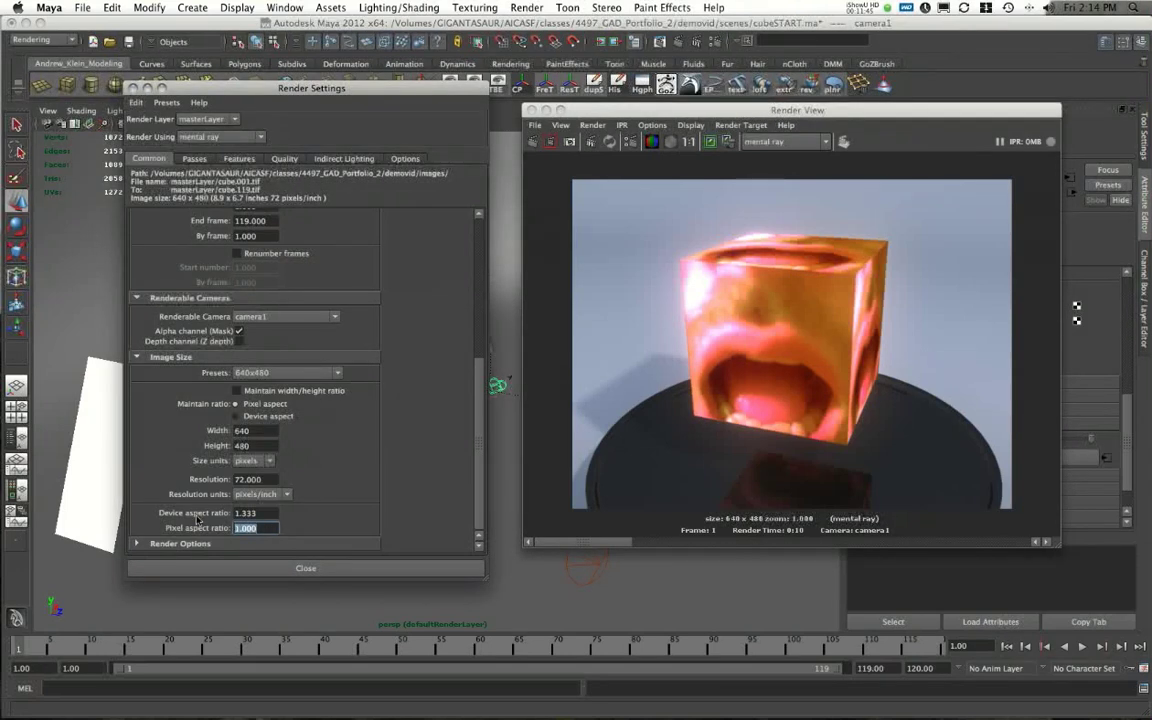
{"action": "type", "text": "0.9"}
{"action": "key", "text": "Return"}
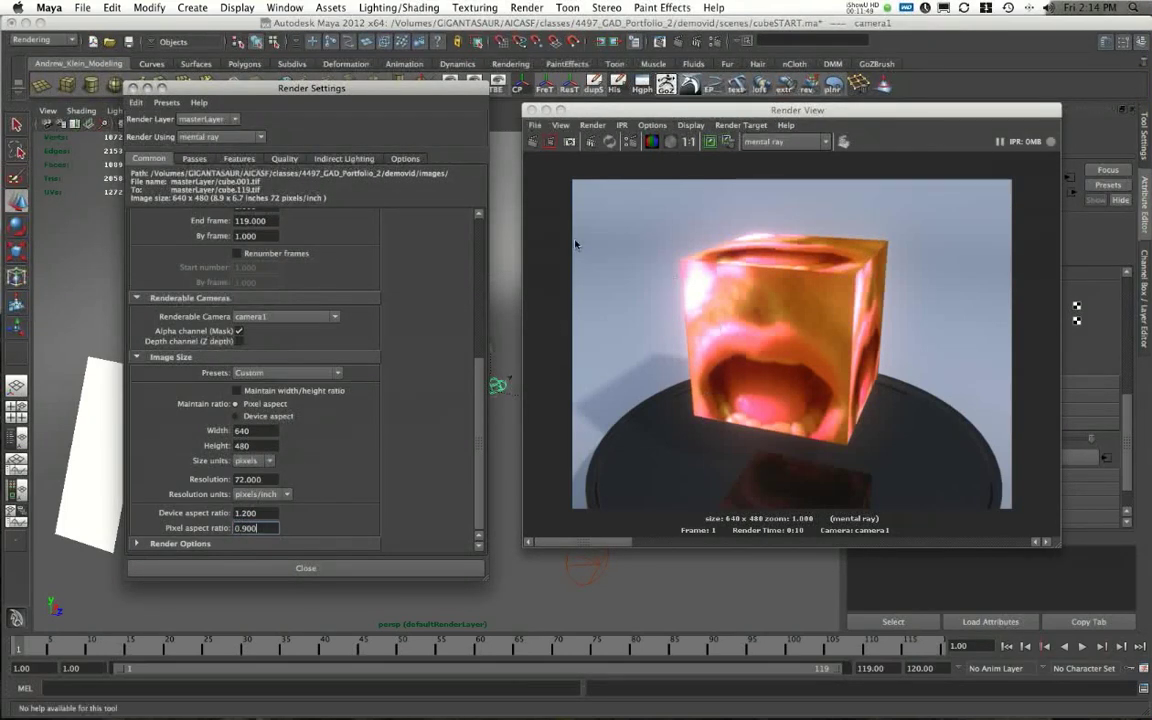
{"action": "left_click", "coordinate": [533, 141]}
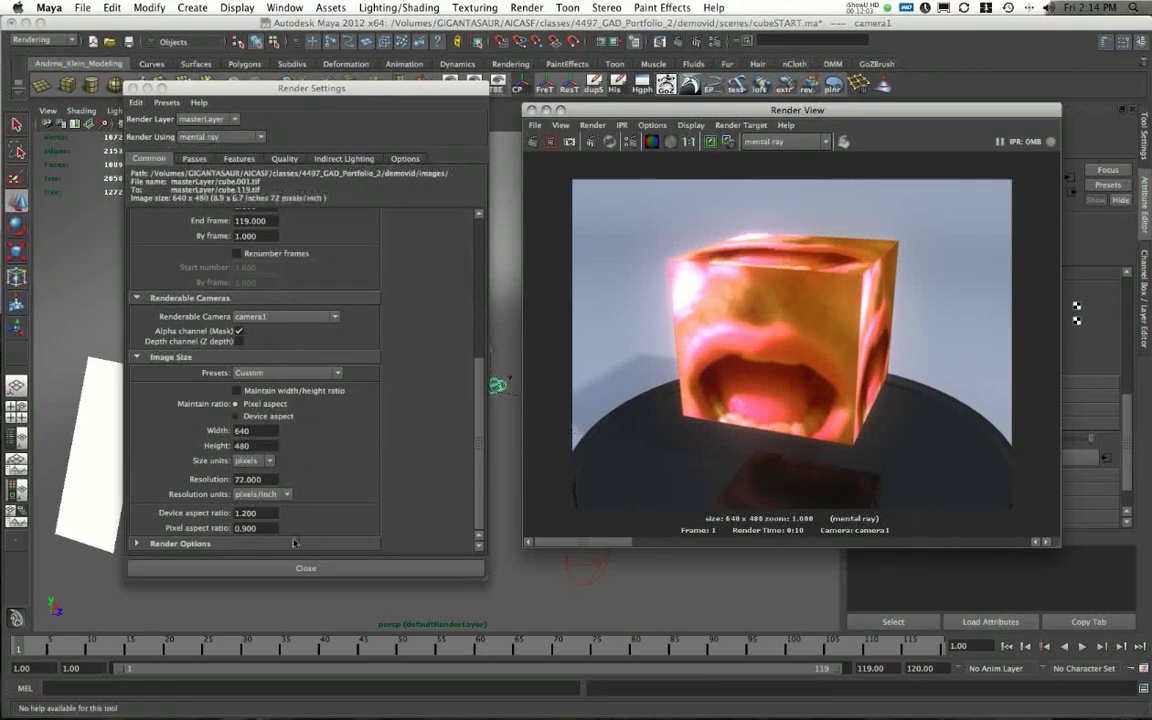
Compare the render at pixel aspect ratio 0.9 with the stored square-pixel render in the Render View
{"action": "left_click", "coordinate": [248, 527]}
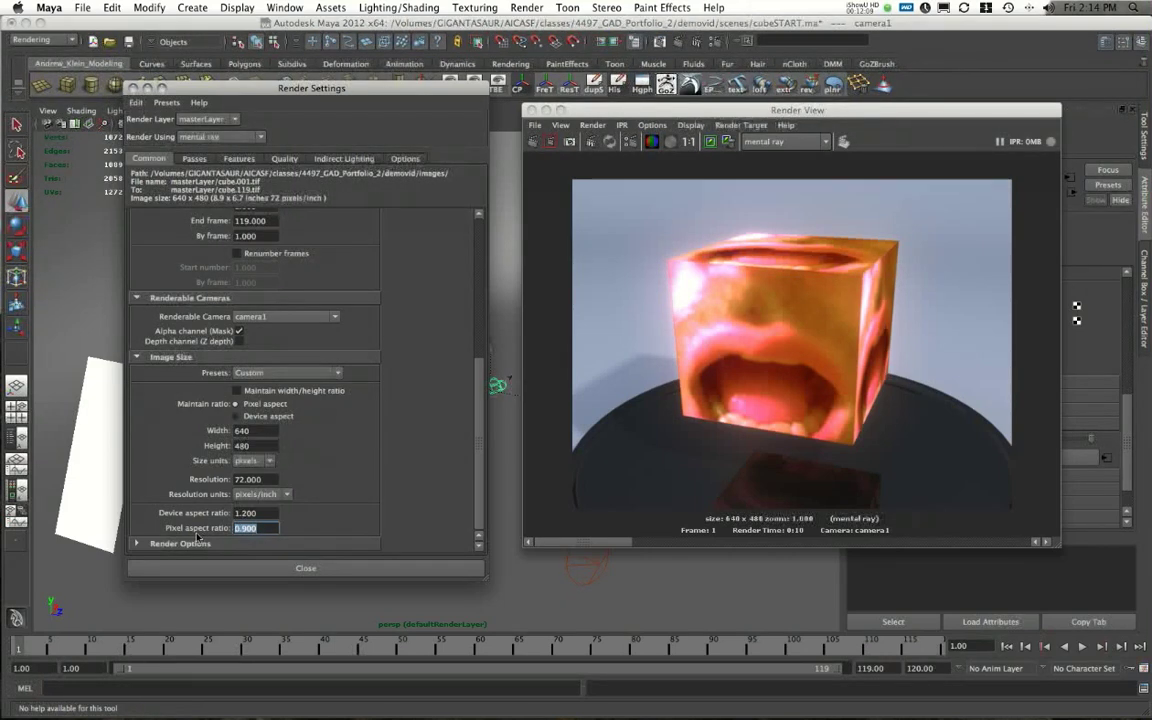
{"action": "left_click", "coordinate": [633, 333]}
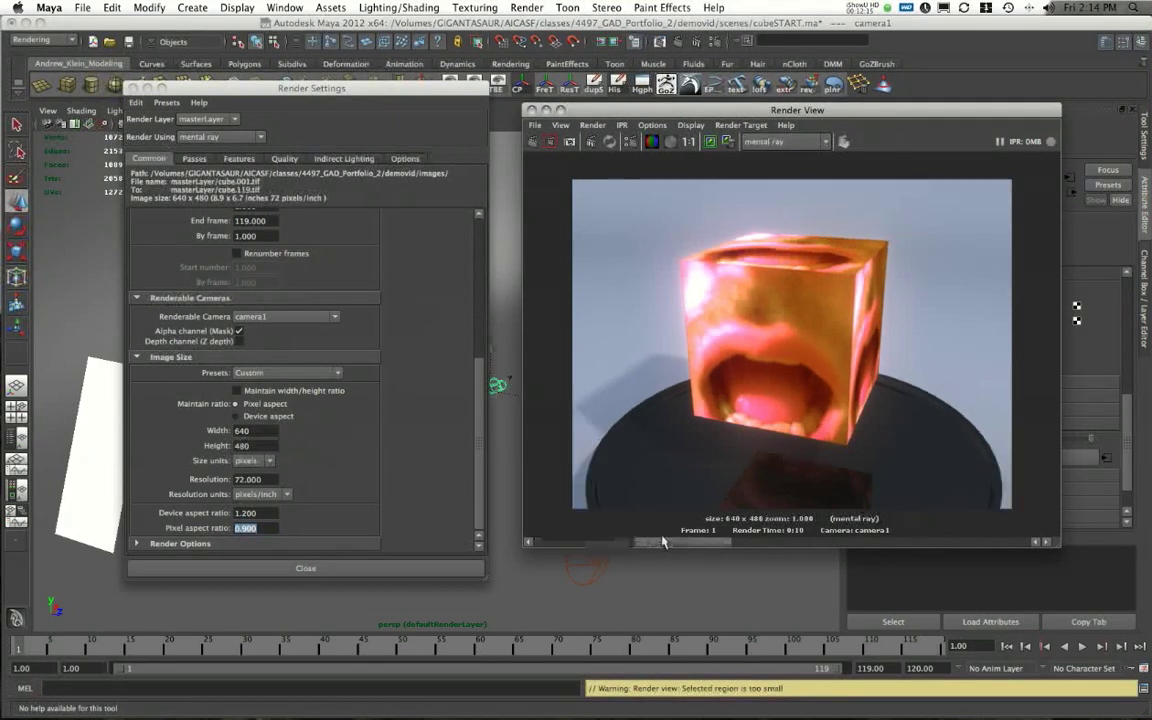
{"action": "mouse_move", "coordinate": [597, 542]}
{"action": "left_mouse_down"}
{"action": "mouse_move", "coordinate": [895, 541]}
{"action": "mouse_move", "coordinate": [580, 542]}
{"action": "left_mouse_up"}
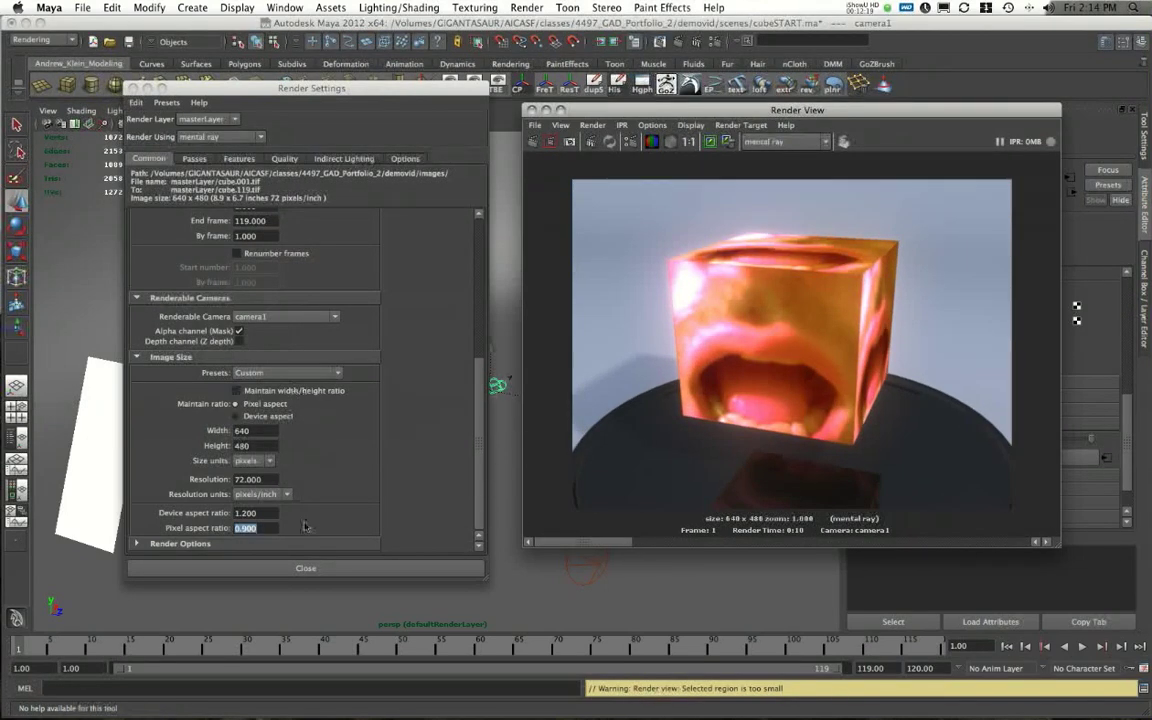
Set the image width to 720 pixels and re-render the frame
{"action": "left_click_drag", "start_coordinate": [267, 430], "coordinate": [202, 432]}
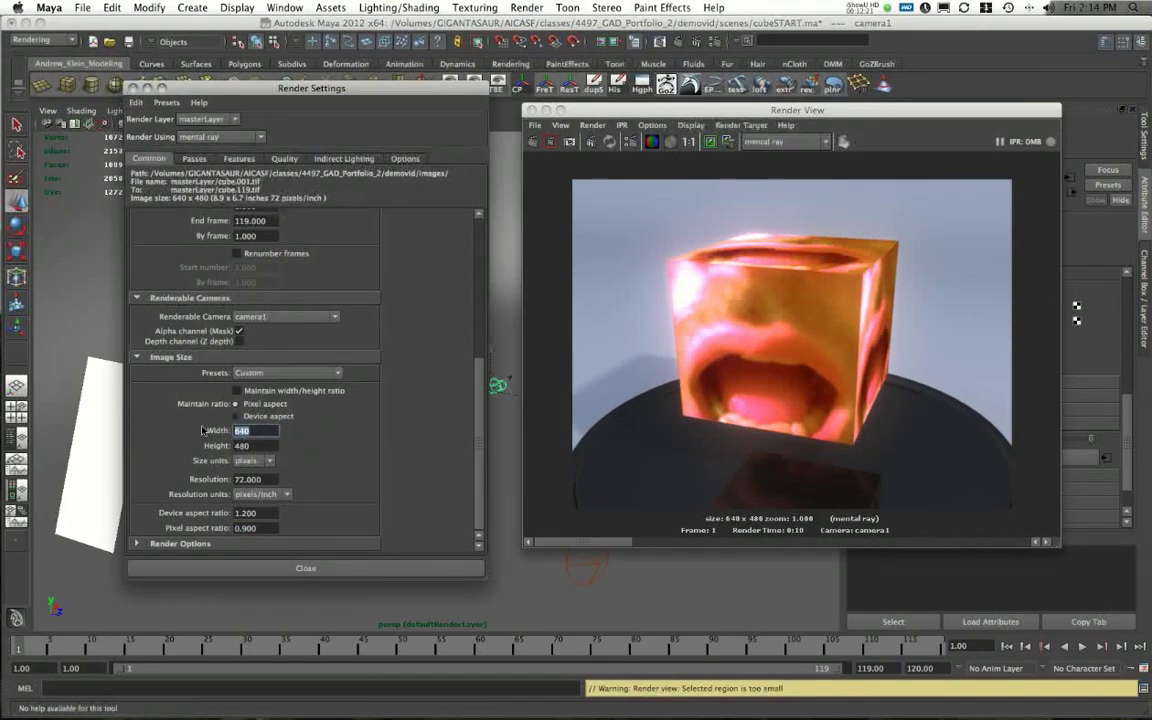
{"action": "type", "text": "720"}
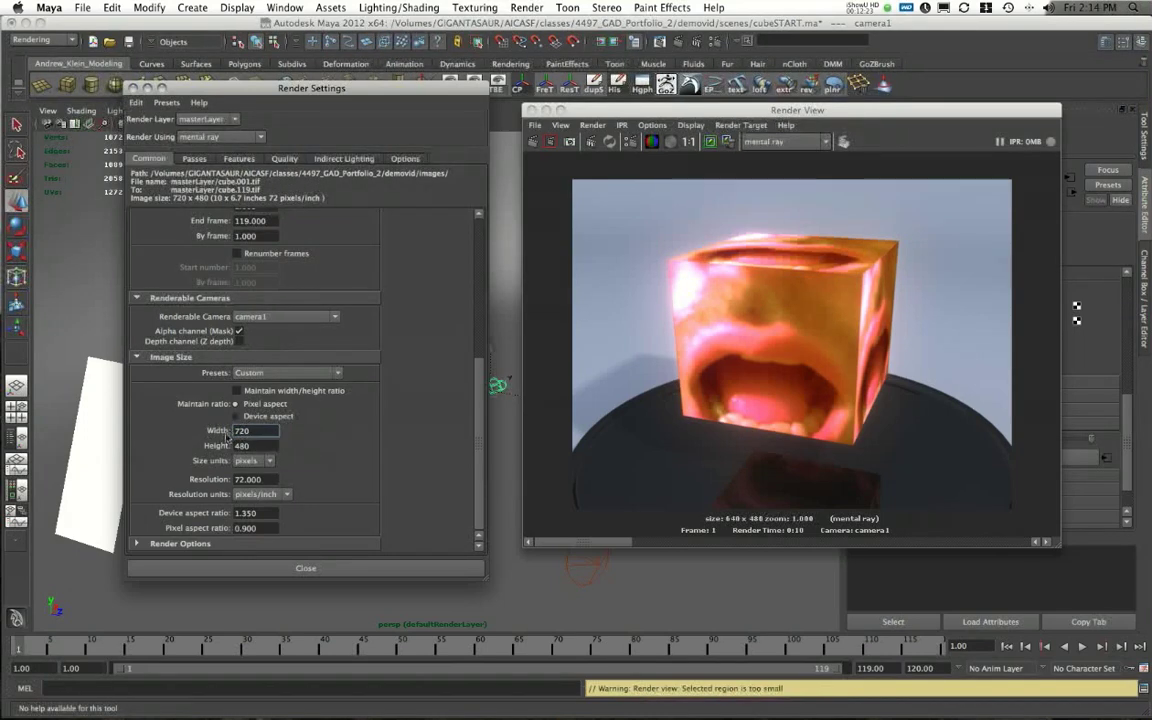
{"action": "left_click", "coordinate": [532, 142]}
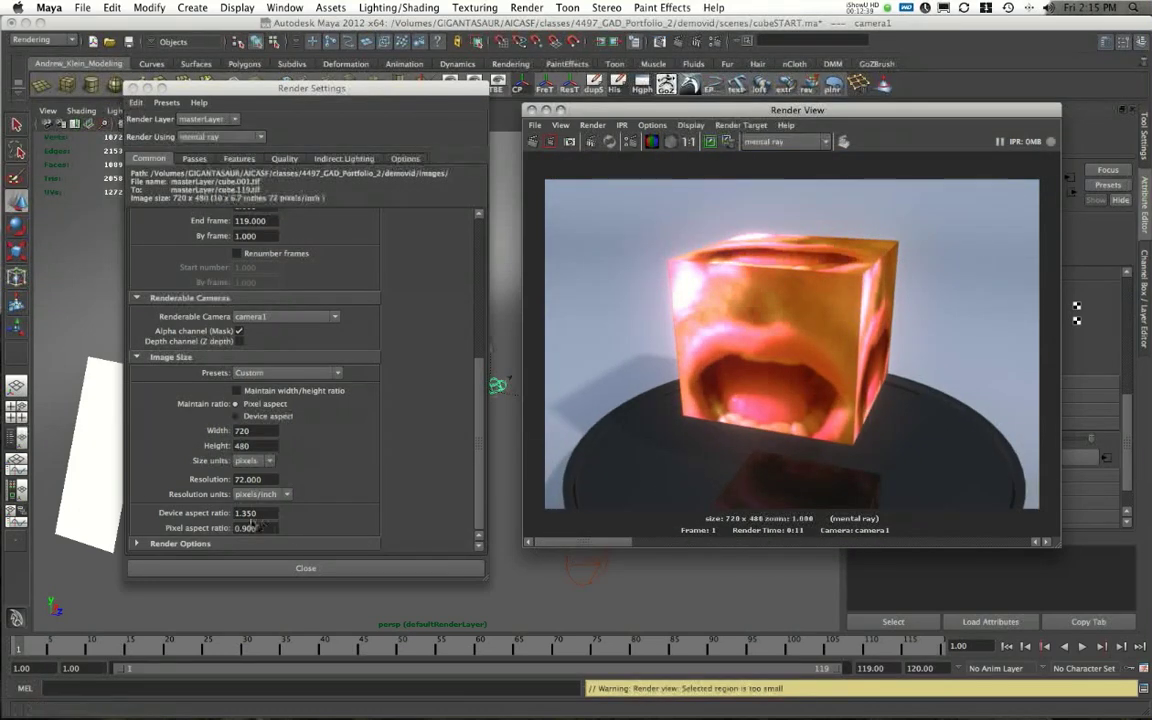
Set the pixel aspect ratio to 1 and re-render the frame
{"action": "left_click_drag", "start_coordinate": [262, 528], "coordinate": [87, 507]}
{"action": "type", "text": "1"}
{"action": "key", "text": "Return"}
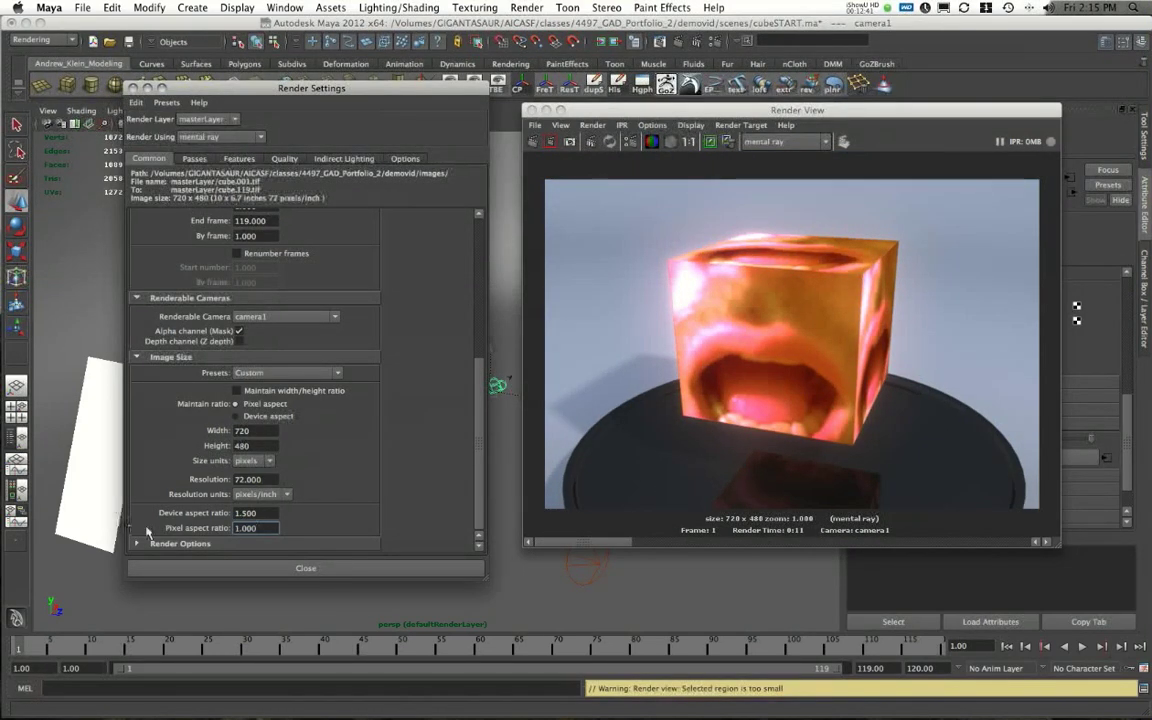
{"action": "left_click", "coordinate": [533, 143]}
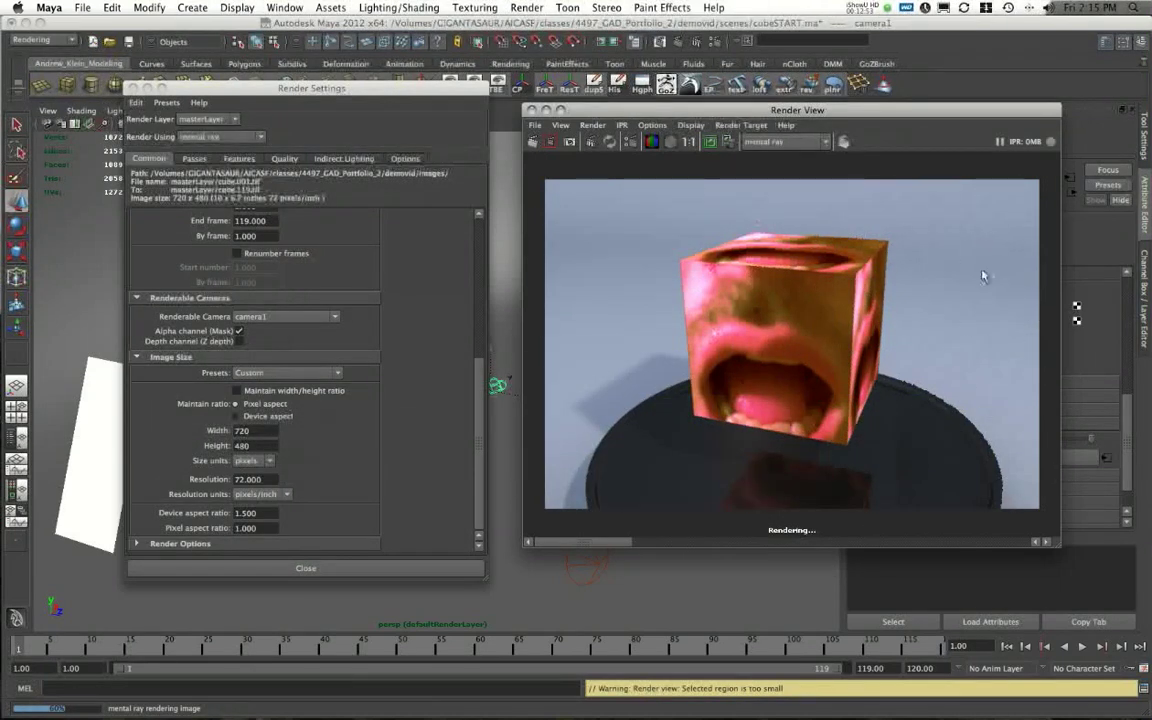
Reposition the Render View and close the Render Settings
{"action": "left_click_drag", "start_coordinate": [779, 114], "coordinate": [753, 110]}
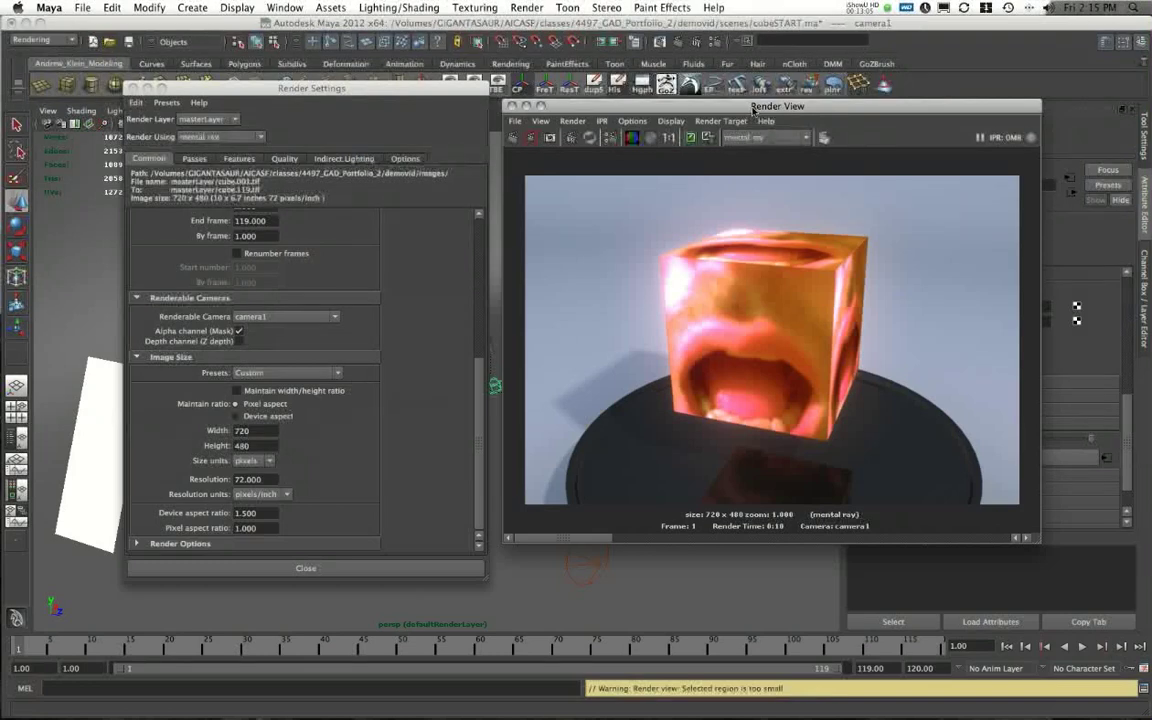
{"action": "double_click", "coordinate": [243, 447]}
{"action": "left_click", "coordinate": [136, 88]}
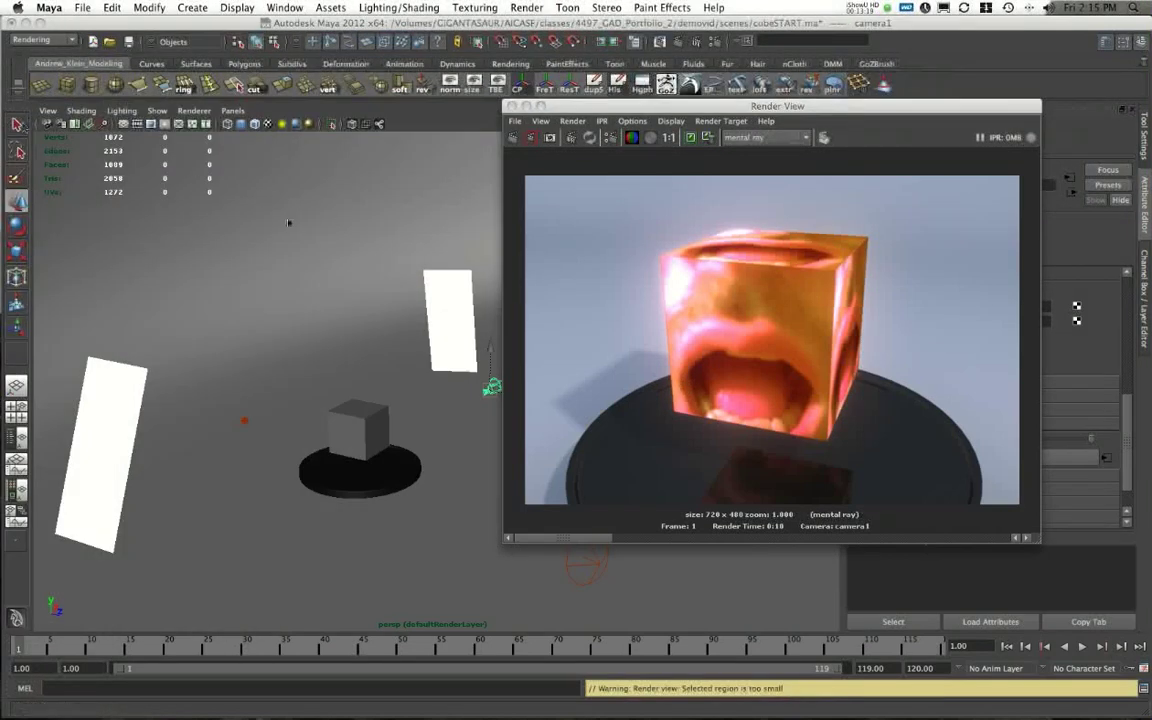
Scrub the timeline to frame 13 and look through camera1 in the viewport
{"action": "right_click_drag", "start_coordinate": [288, 223], "coordinate": [620, 442], "text": "alt"}
{"action": "middle_click_drag", "start_coordinate": [319, 446], "coordinate": [363, 334], "text": "alt"}
{"action": "left_click_drag", "start_coordinate": [362, 384], "coordinate": [290, 352], "text": "alt"}
{"action": "middle_click_drag", "start_coordinate": [304, 330], "coordinate": [334, 280], "text": "alt"}
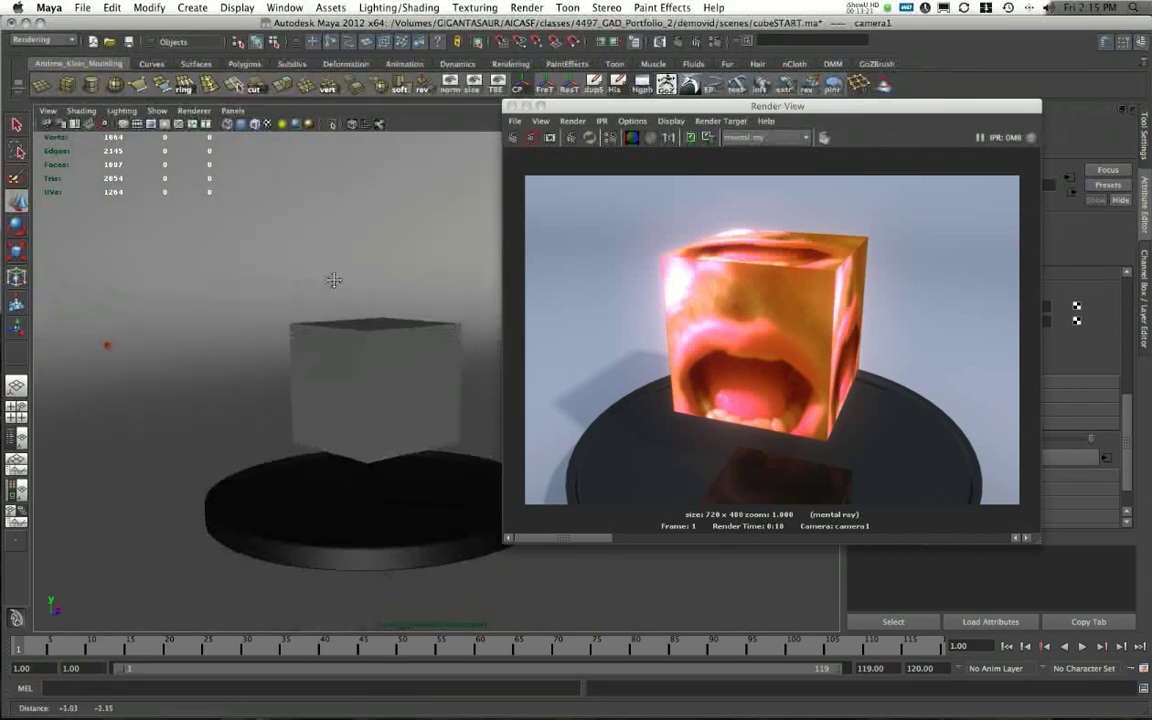
{"action": "right_click_drag", "start_coordinate": [334, 280], "coordinate": [329, 344], "text": "alt"}
{"action": "left_click_drag", "start_coordinate": [85, 646], "coordinate": [114, 655]}
{"action": "left_click", "coordinate": [233, 110]}
{"action": "mouse_move", "coordinate": [280, 136]}
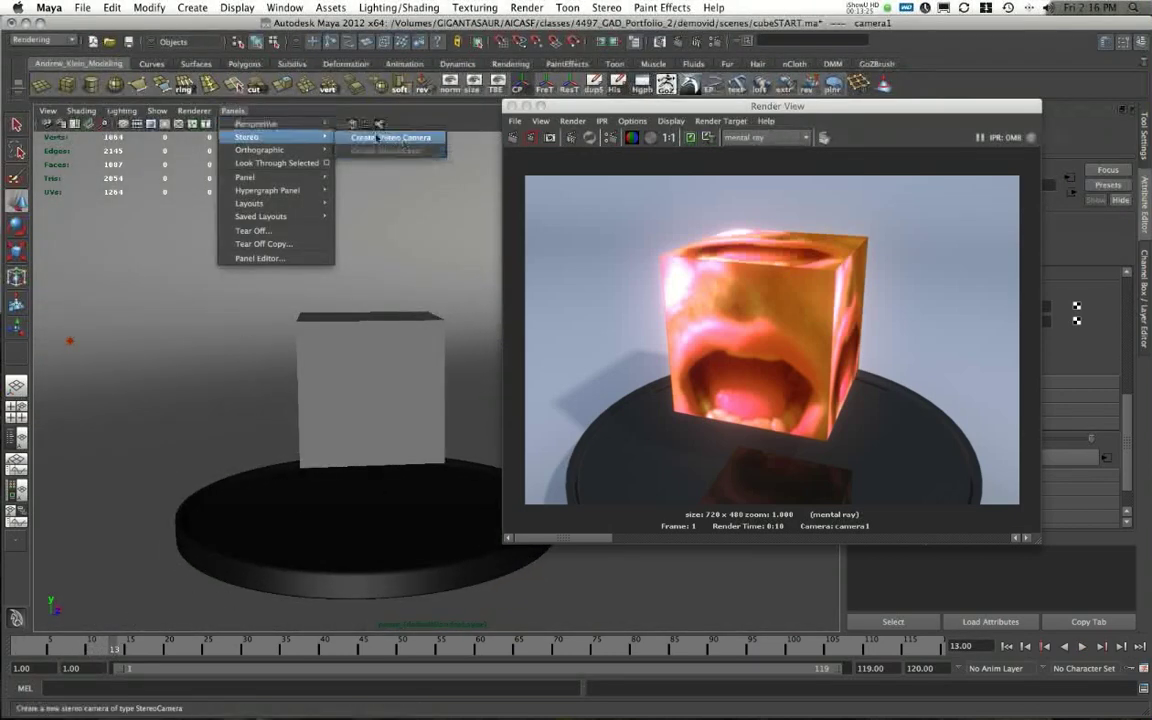
{"action": "left_click", "coordinate": [378, 138]}
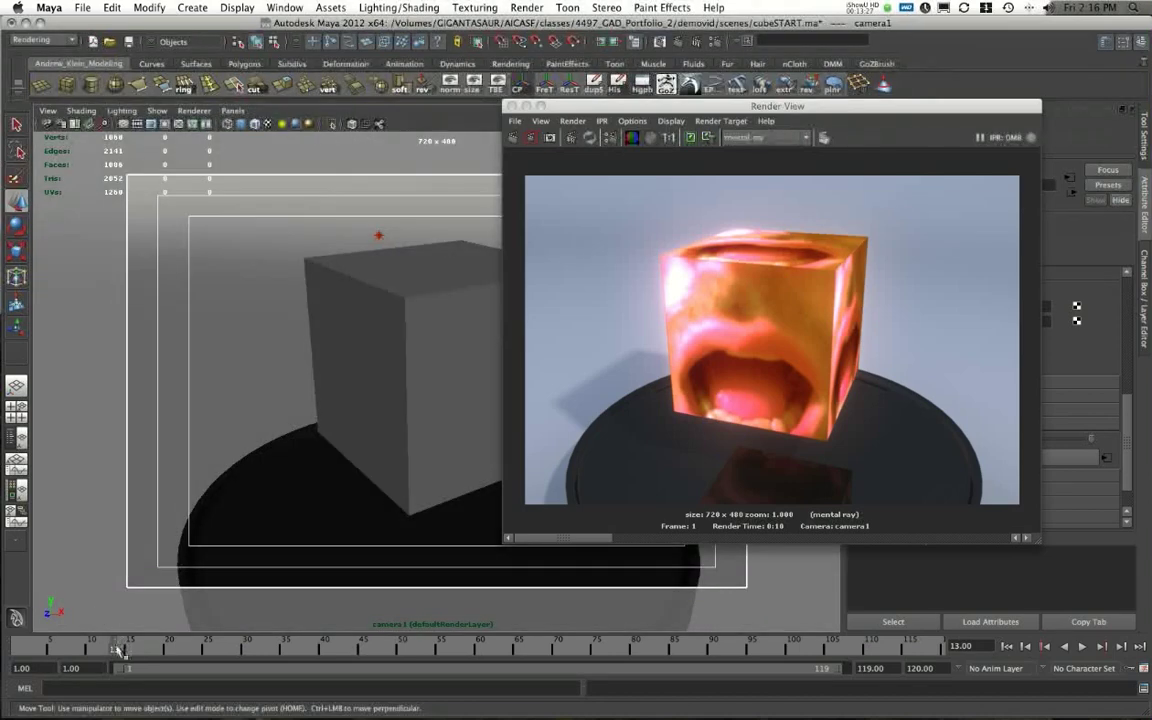
Go to frame 24, render it in the Render View and move that window clear of the cube
{"action": "left_click_drag", "start_coordinate": [114, 650], "coordinate": [200, 662]}
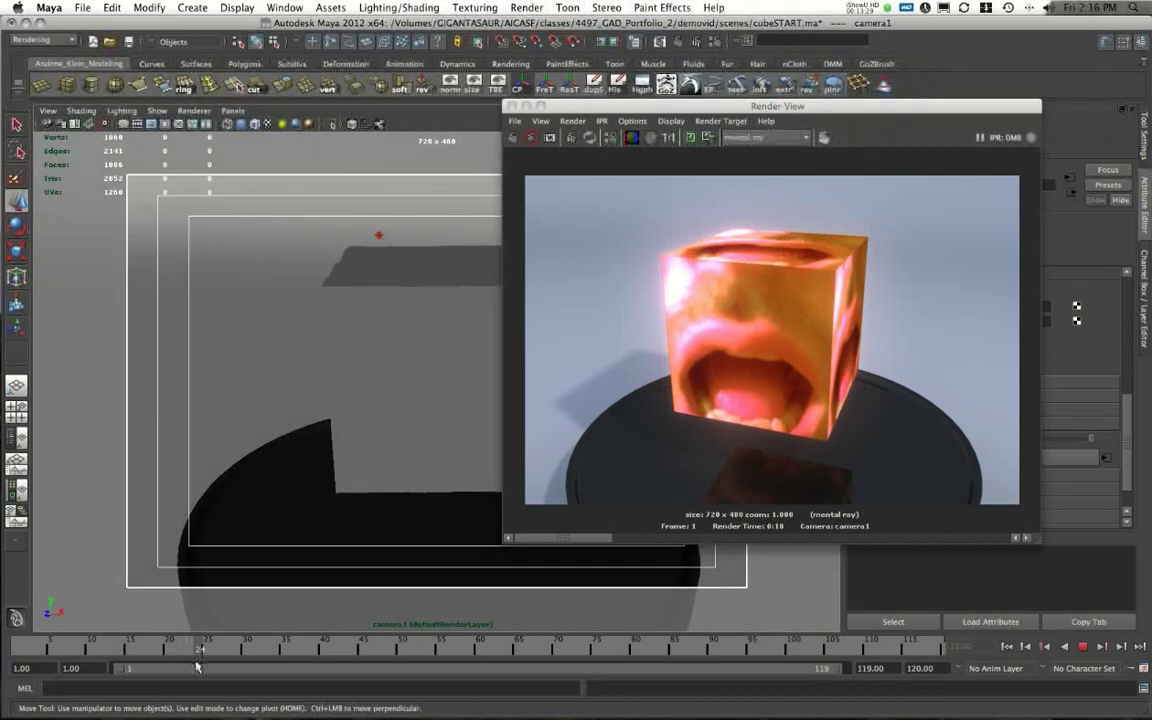
{"action": "left_click_drag", "start_coordinate": [605, 104], "coordinate": [650, 79]}
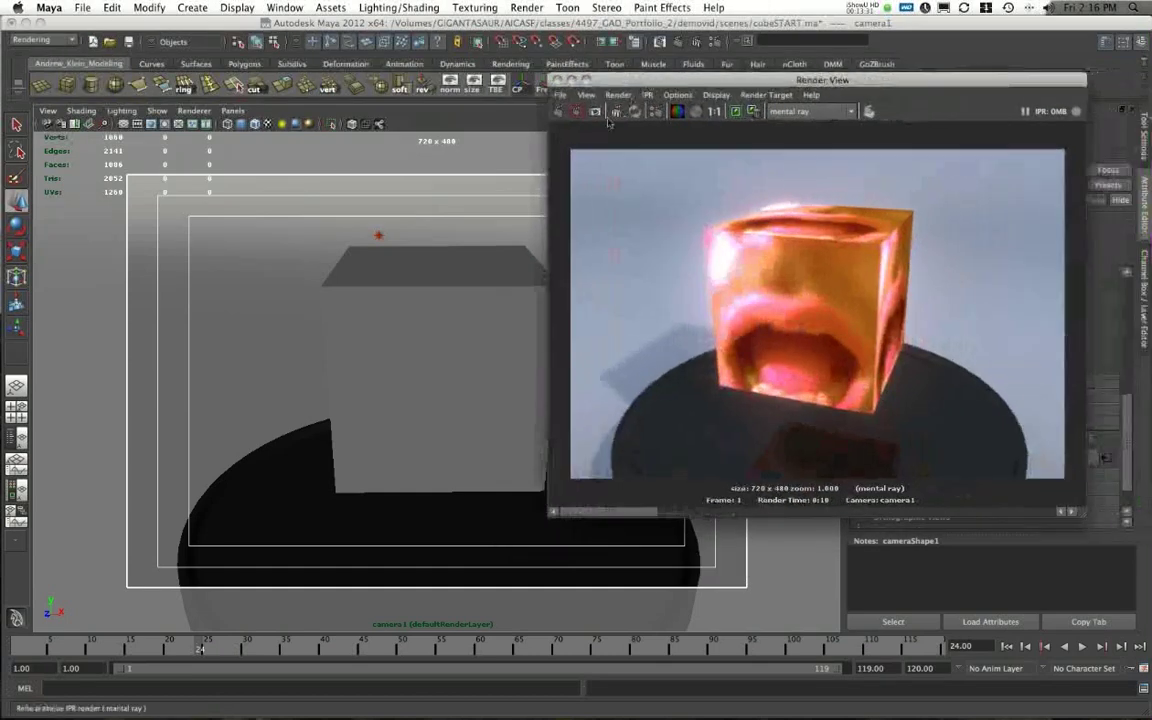
{"action": "left_click", "coordinate": [558, 111]}
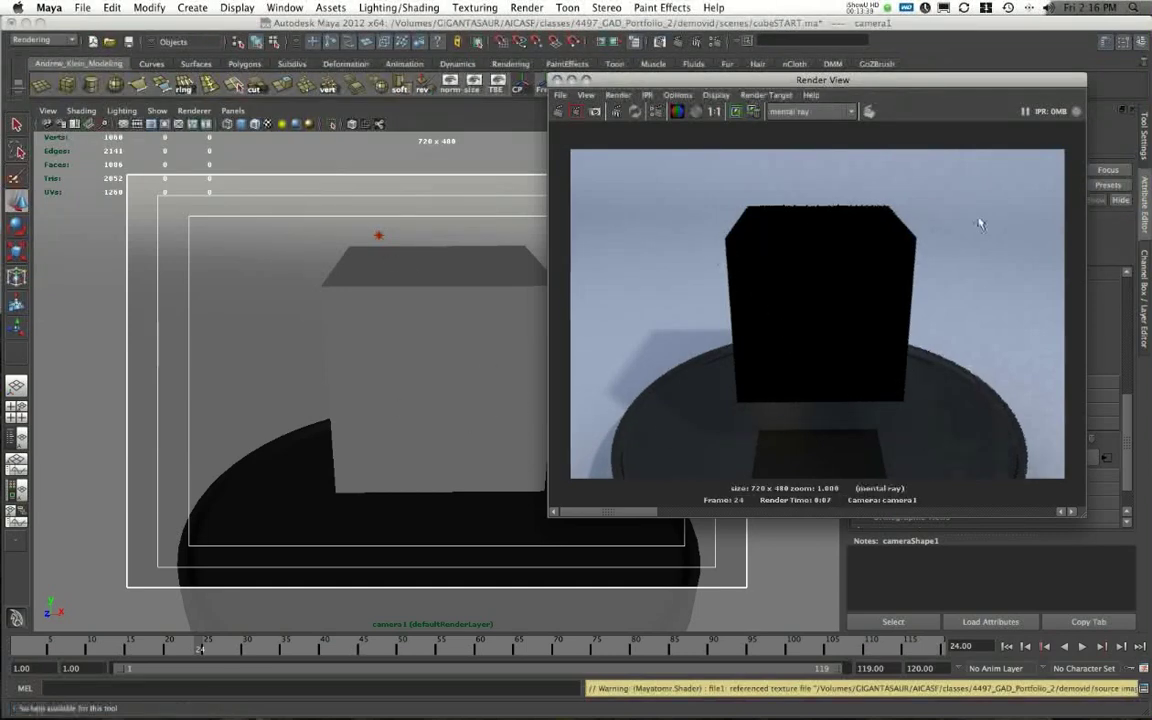
{"action": "left_click_drag", "start_coordinate": [810, 79], "coordinate": [886, 109]}
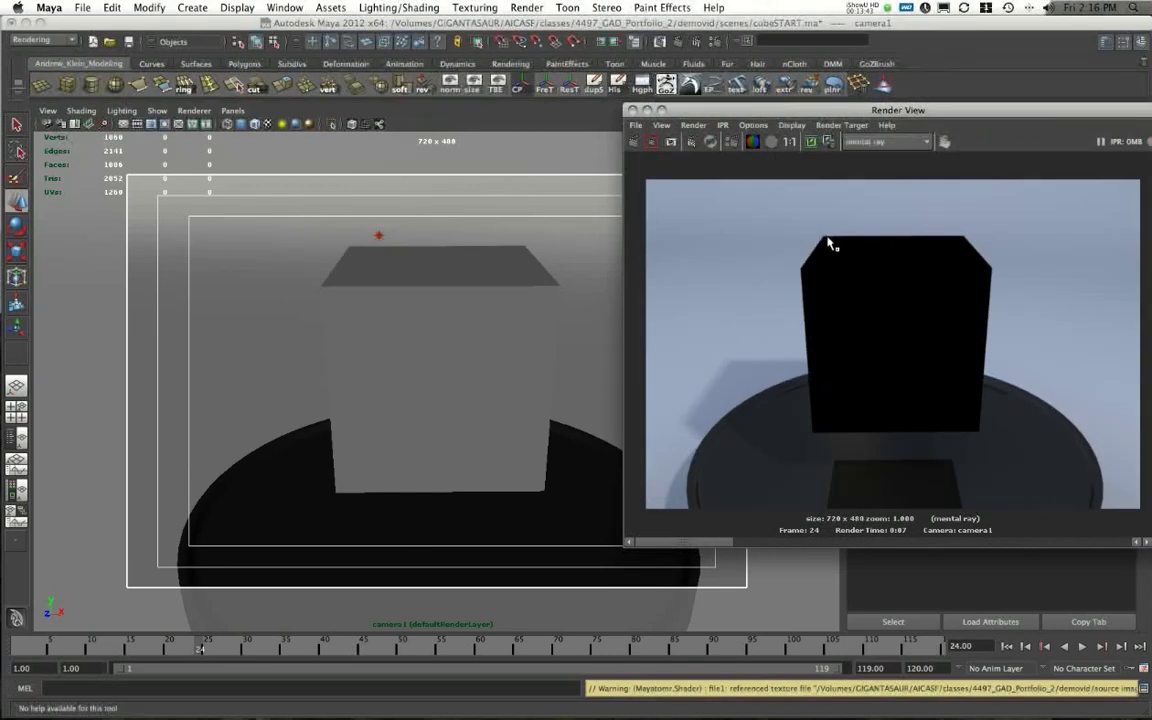
Reopen the Render Settings, set the pixel aspect ratio to 0.9 and re-render frame 24
{"action": "left_click_drag", "start_coordinate": [0, 82], "coordinate": [228, 80]}
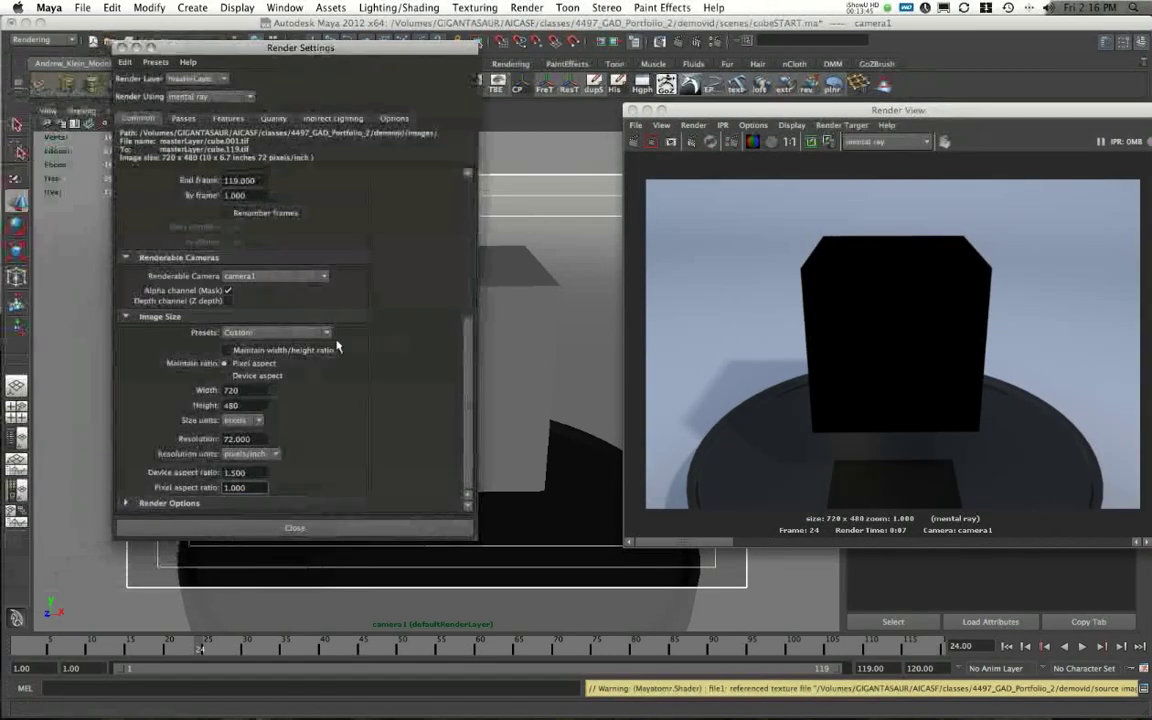
{"action": "type", "text": "0.9"}
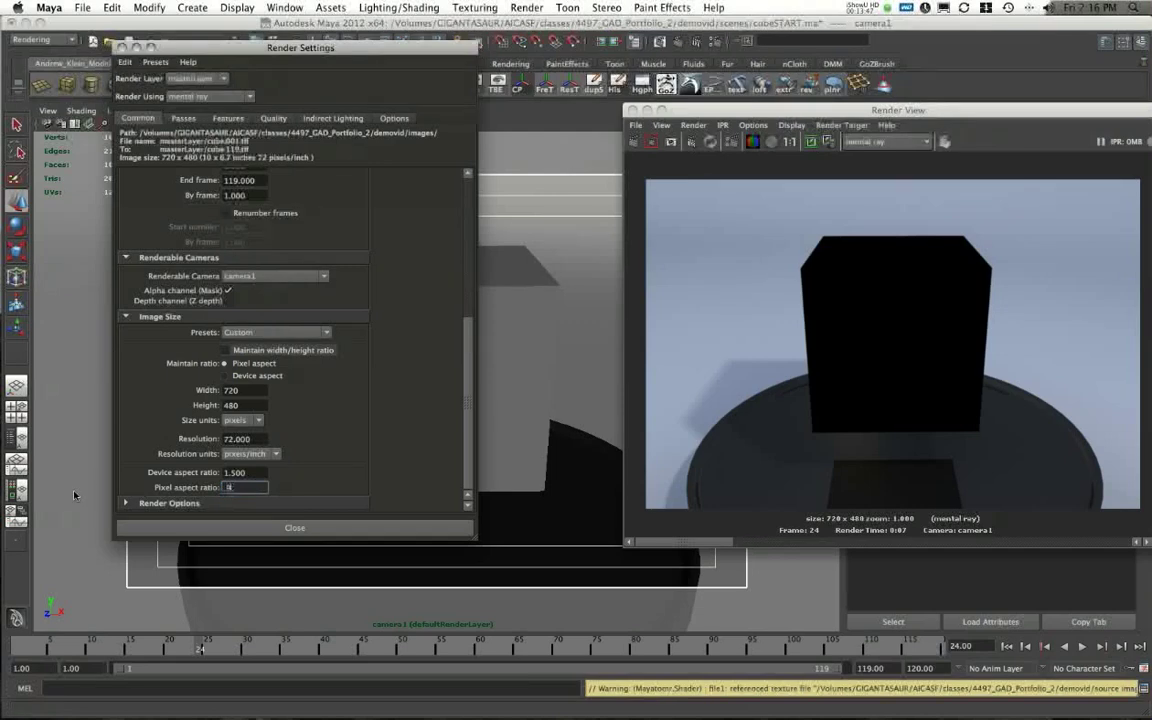
{"action": "key", "text": "Return"}
{"action": "left_click", "coordinate": [632, 142]}
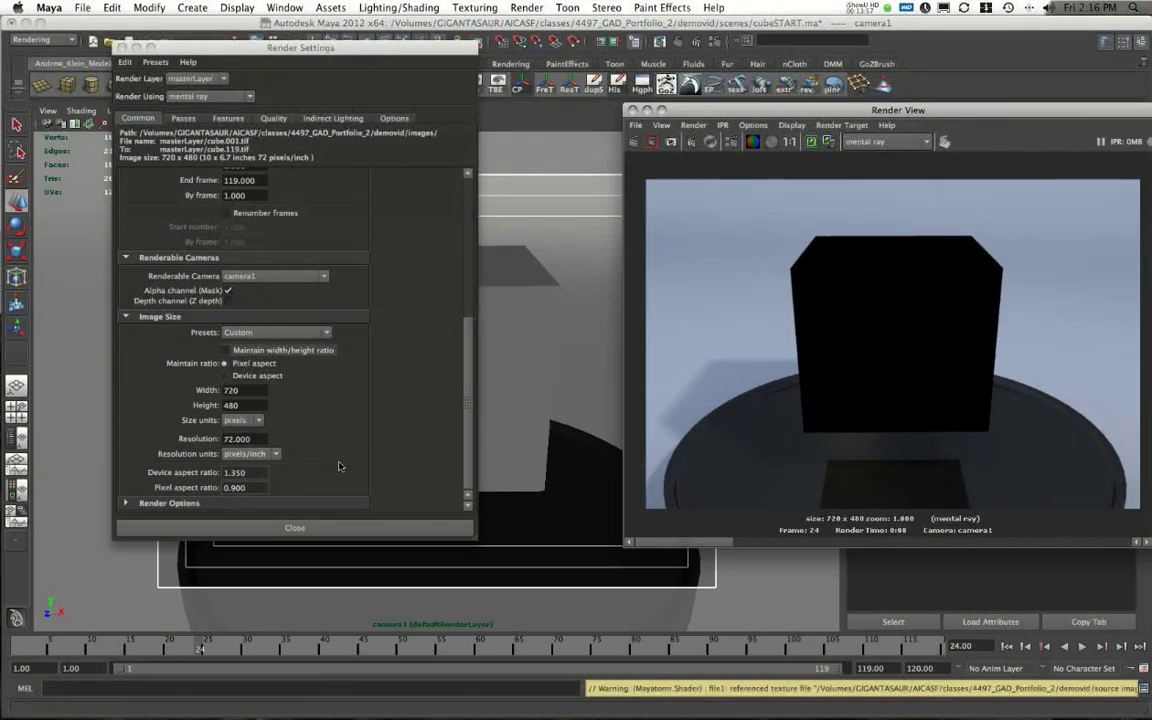
Restore the pixel aspect ratio to 1, re-render frame 24 and close the Render Settings
{"action": "left_click", "coordinate": [261, 488]}
{"action": "type", "text": "1"}
{"action": "key", "text": "Return"}
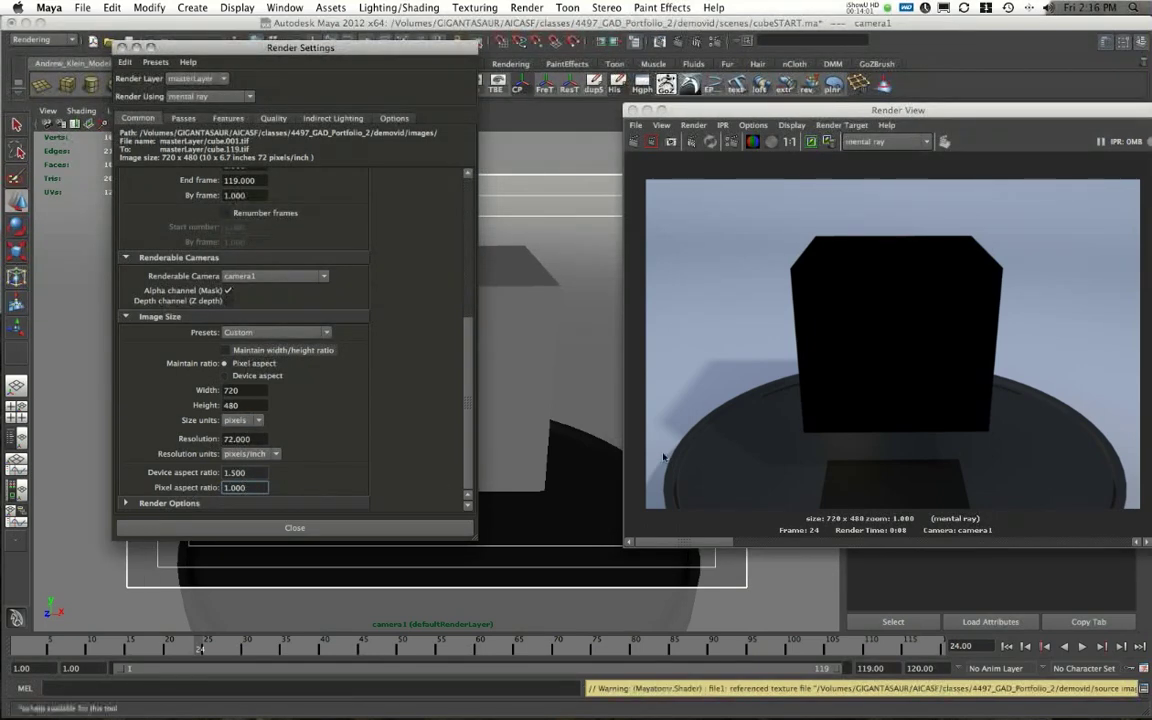
{"action": "left_click", "coordinate": [634, 141]}
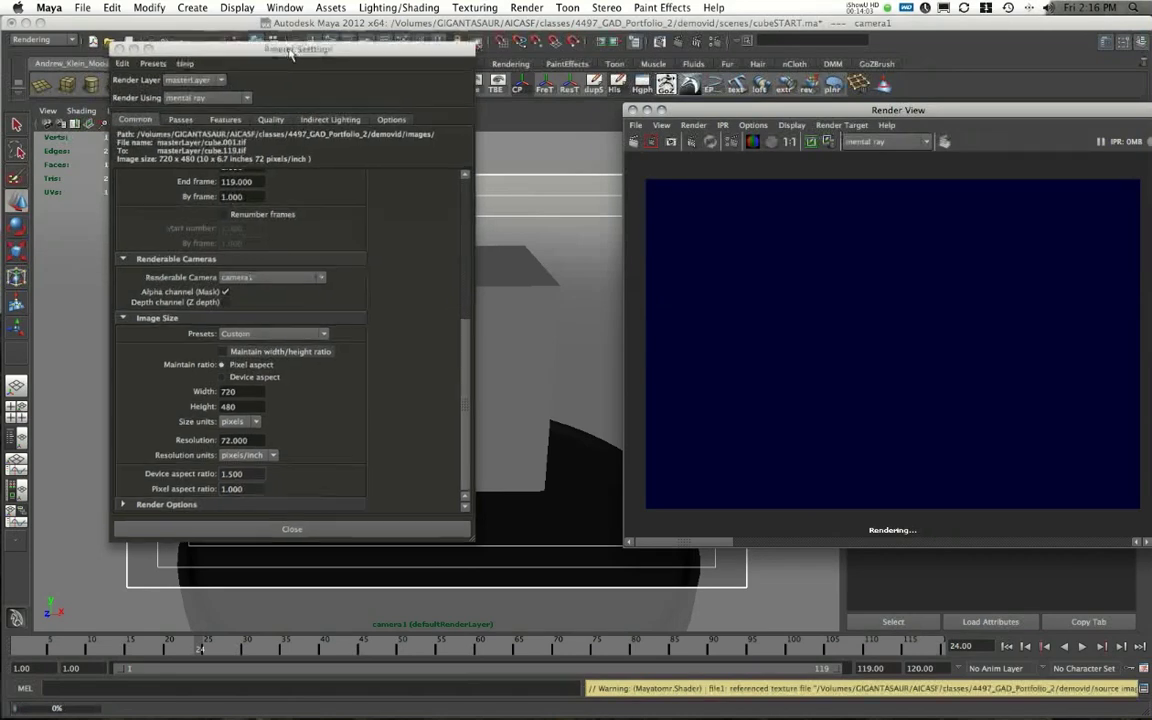
{"action": "left_click", "coordinate": [122, 47]}
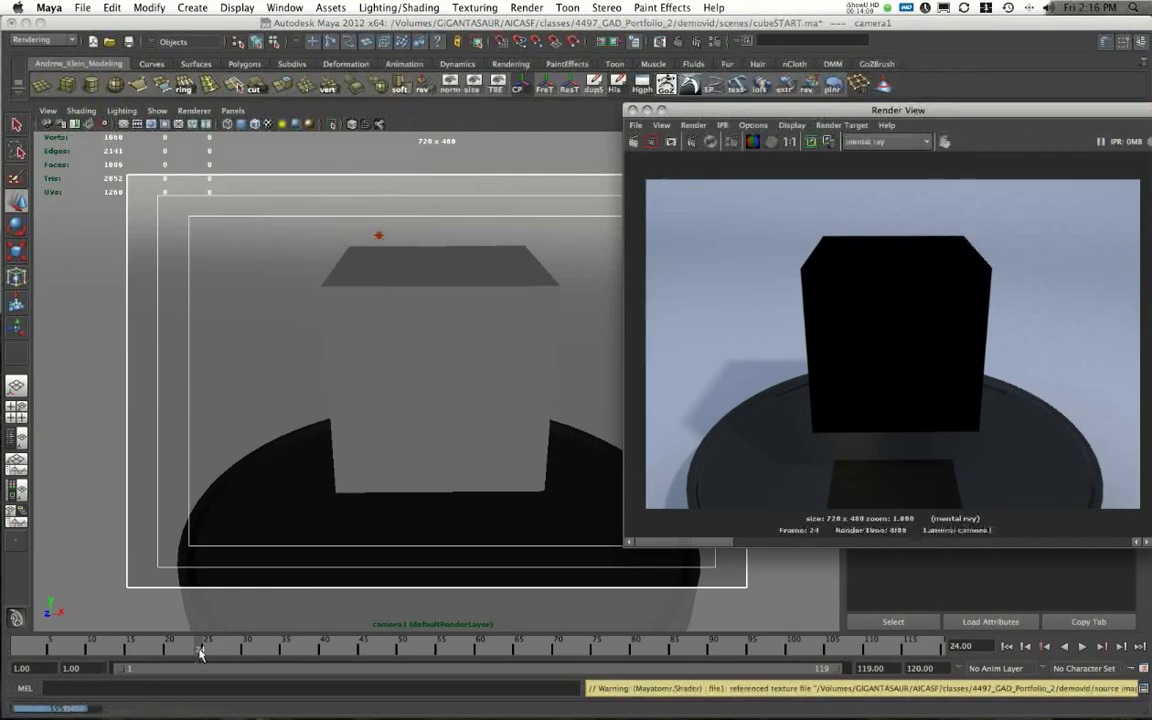
Go to frame 25, render it and close the Render View
{"action": "left_click", "coordinate": [206, 648]}
{"action": "left_click", "coordinate": [633, 144]}
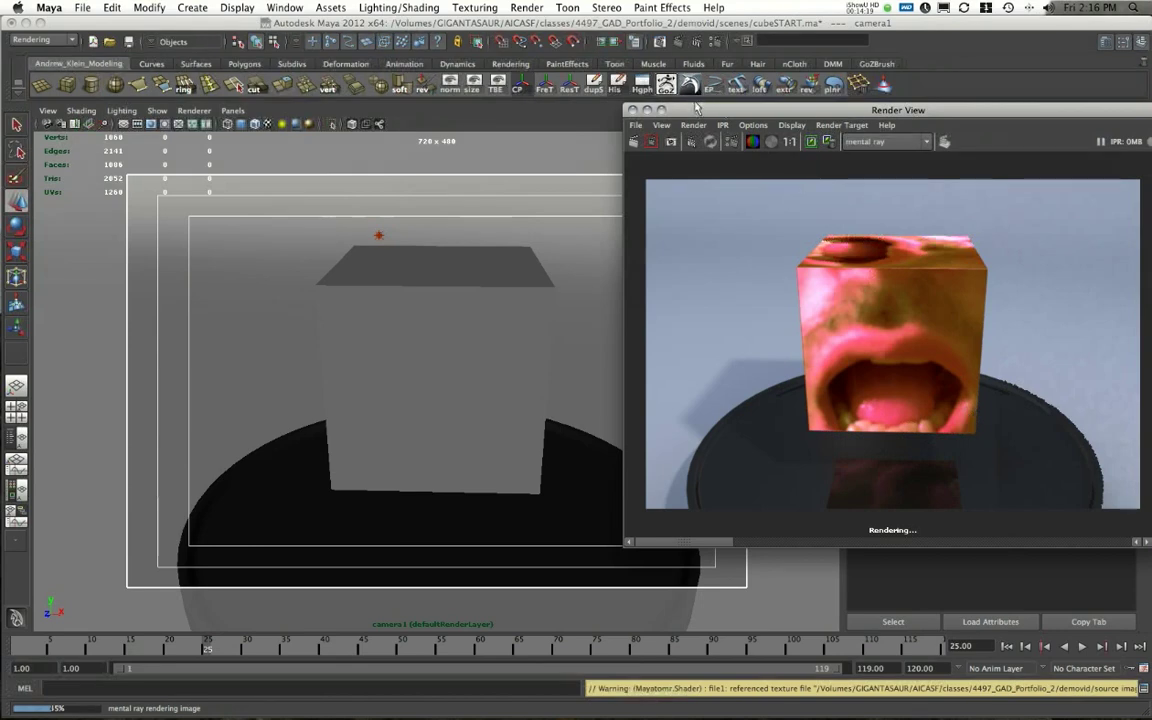
{"action": "left_click_drag", "start_coordinate": [697, 107], "coordinate": [418, 118]}
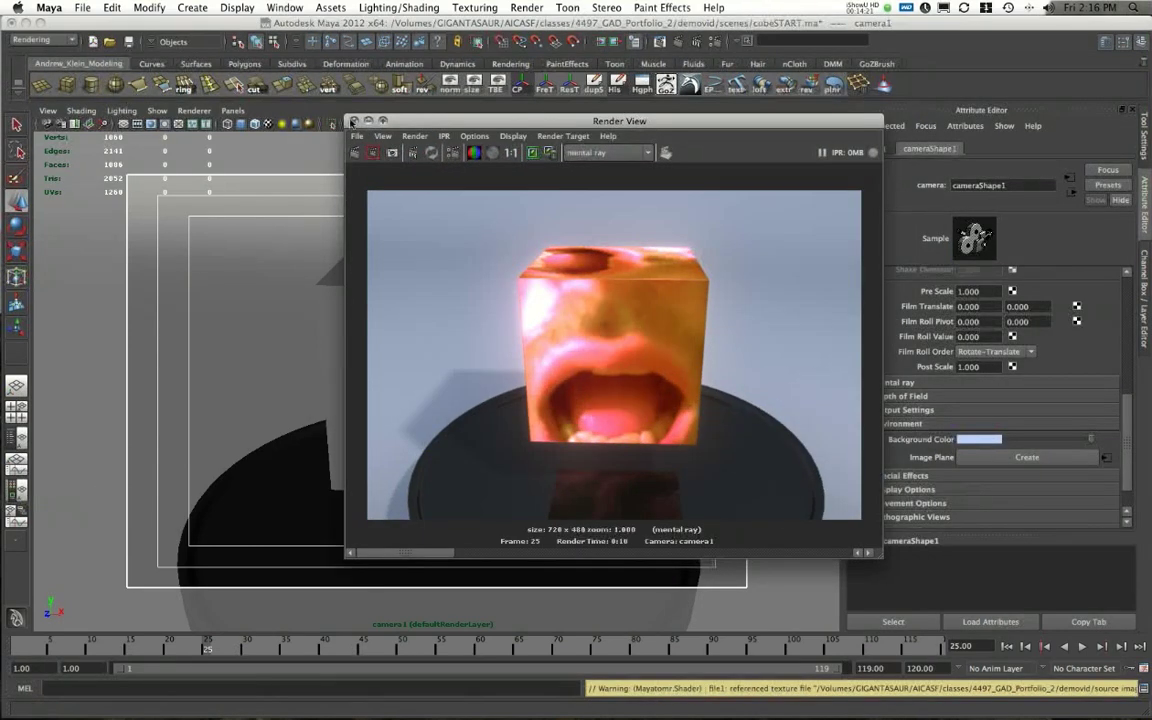
{"action": "left_click", "coordinate": [352, 120]}
Switch the viewport to the persp camera and clear the selection, keeping the cube, turntable and render camera in view
{"action": "left_click", "coordinate": [233, 110]}
{"action": "mouse_move", "coordinate": [316, 129]}
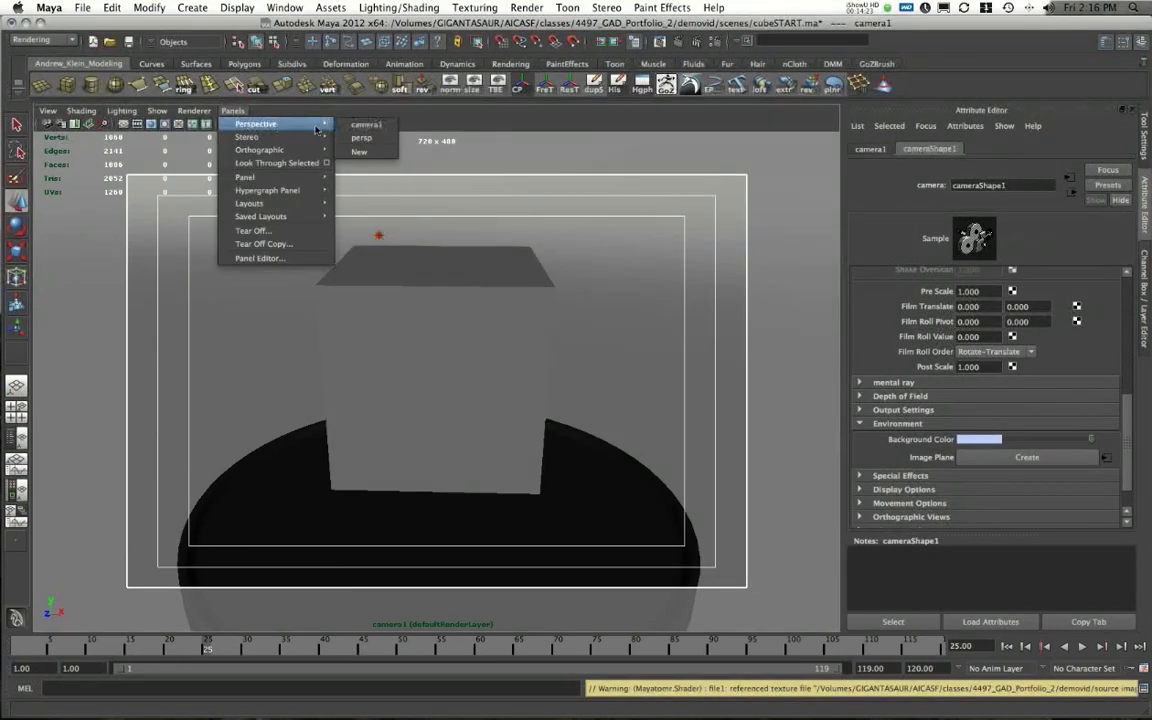
{"action": "left_click", "coordinate": [362, 137]}
{"action": "left_click", "coordinate": [758, 239]}
{"action": "scroll", "coordinate": [388, 306], "scroll_direction": "up", "scroll_amount": 3}
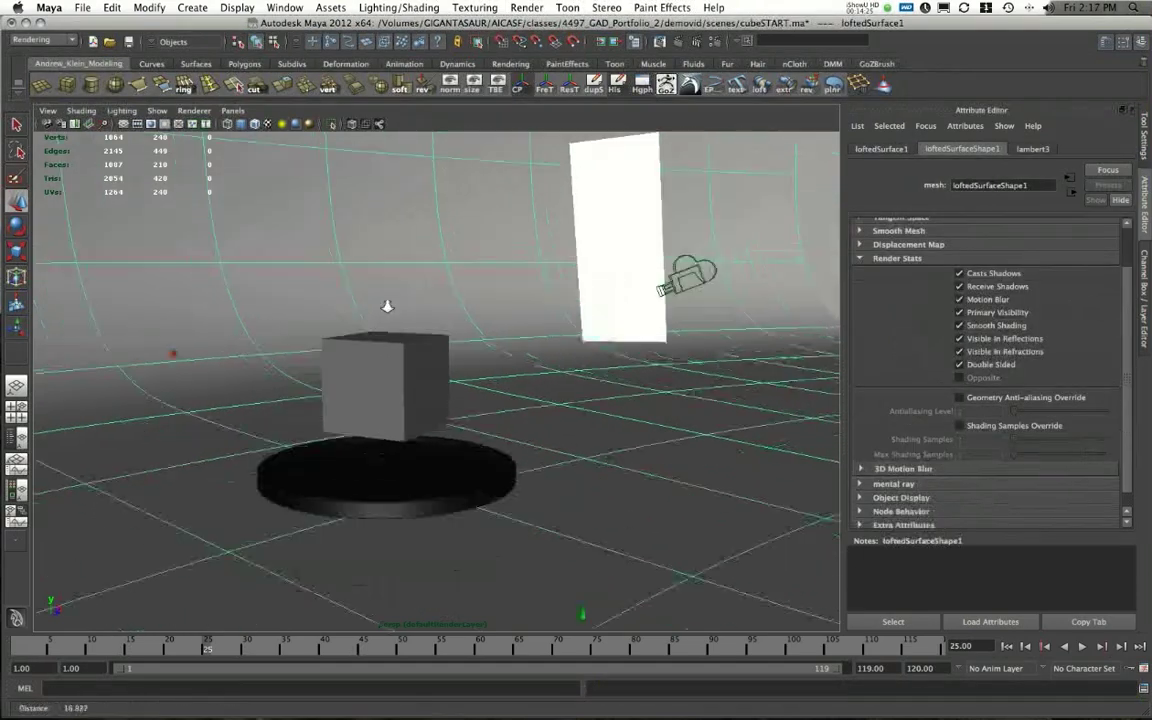
{"action": "right_click_drag", "start_coordinate": [388, 306], "coordinate": [216, 337], "text": "alt"}
{"action": "left_click_drag", "start_coordinate": [685, 322], "coordinate": [725, 324], "text": "alt"}
{"action": "left_click", "coordinate": [725, 324]}
{"action": "right_click_drag", "start_coordinate": [380, 385], "coordinate": [517, 436], "text": "alt"}
{"action": "left_click_drag", "start_coordinate": [517, 436], "coordinate": [442, 422], "text": "alt"}
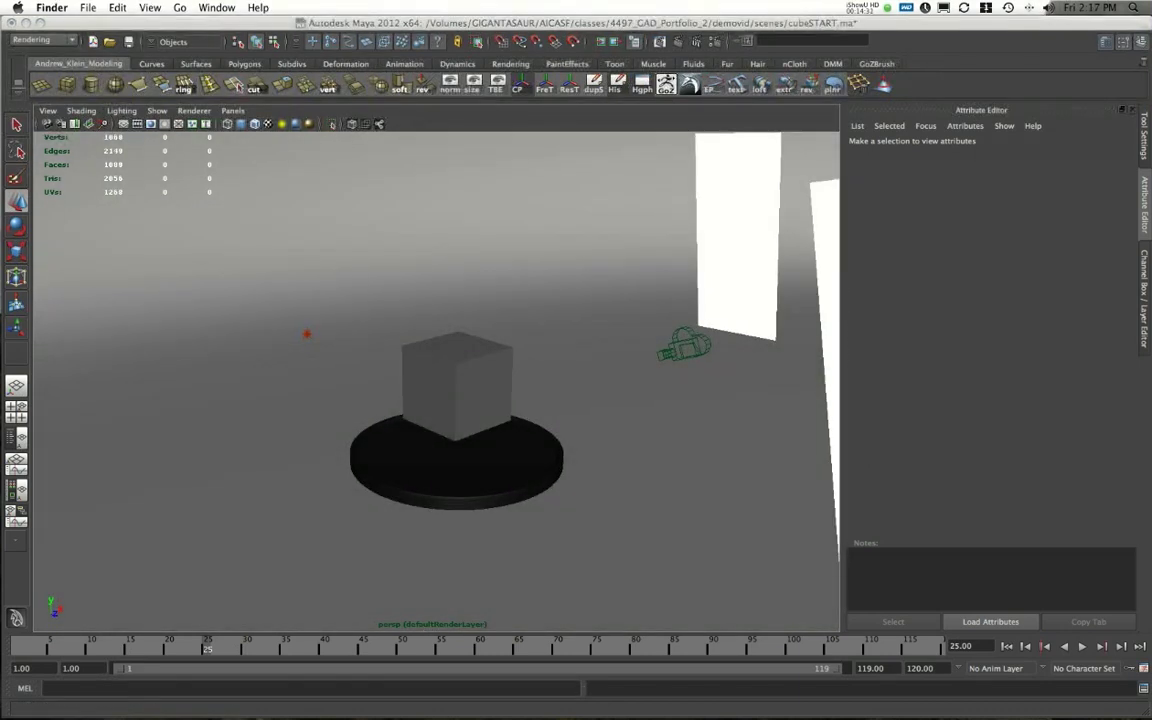
{"action": "key", "text": "super+Tab"}
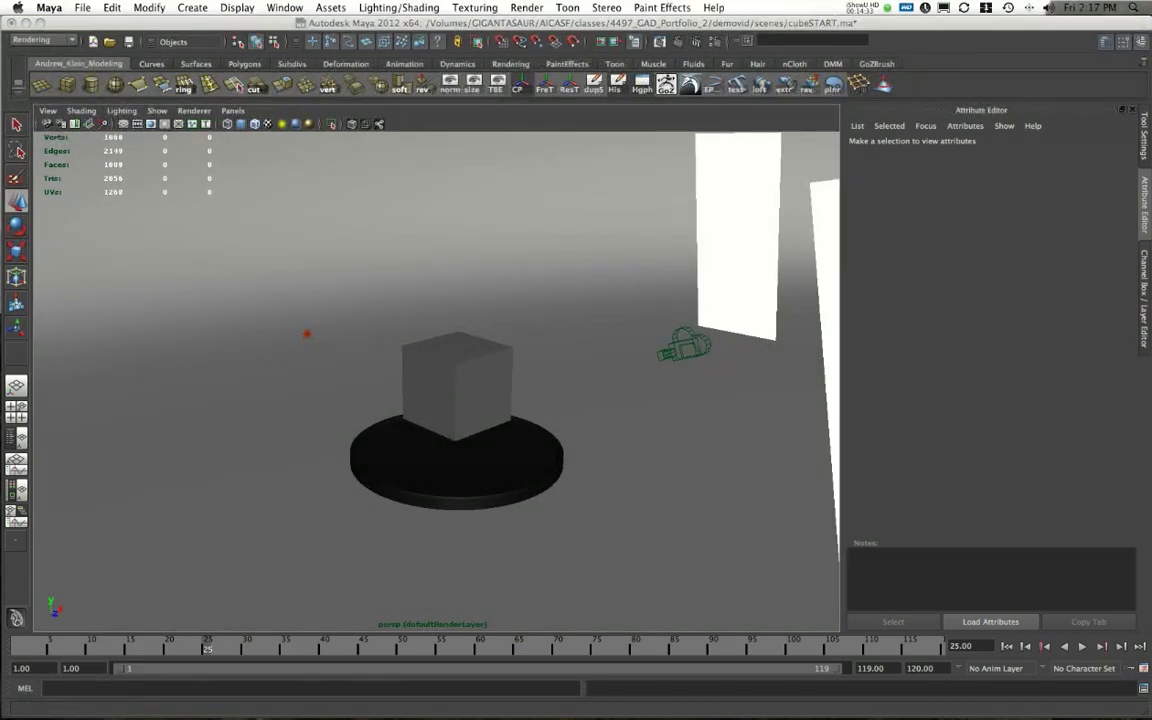
{"action": "right_click_drag", "start_coordinate": [536, 368], "coordinate": [600, 390], "text": "alt"}
{"action": "left_click_drag", "start_coordinate": [510, 415], "coordinate": [625, 410], "text": "alt"}
{"action": "right_click_drag", "start_coordinate": [515, 398], "coordinate": [503, 396], "text": "alt"}
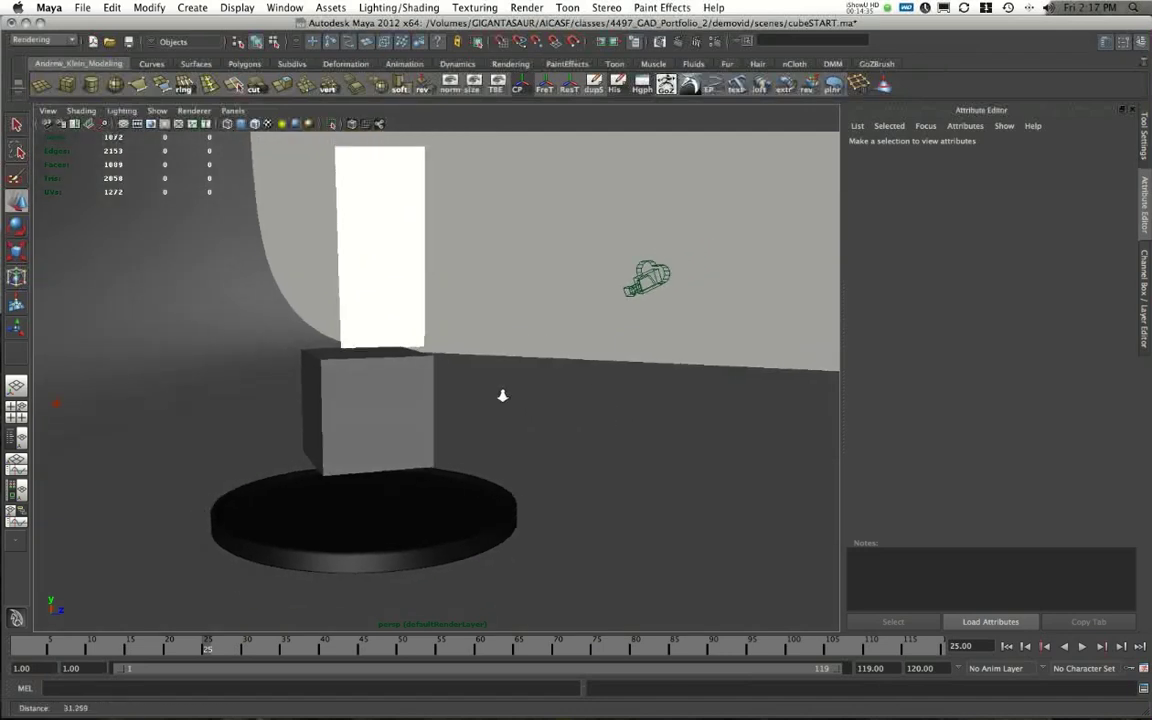
{"action": "left_click_drag", "start_coordinate": [502, 396], "coordinate": [403, 337], "text": "alt"}
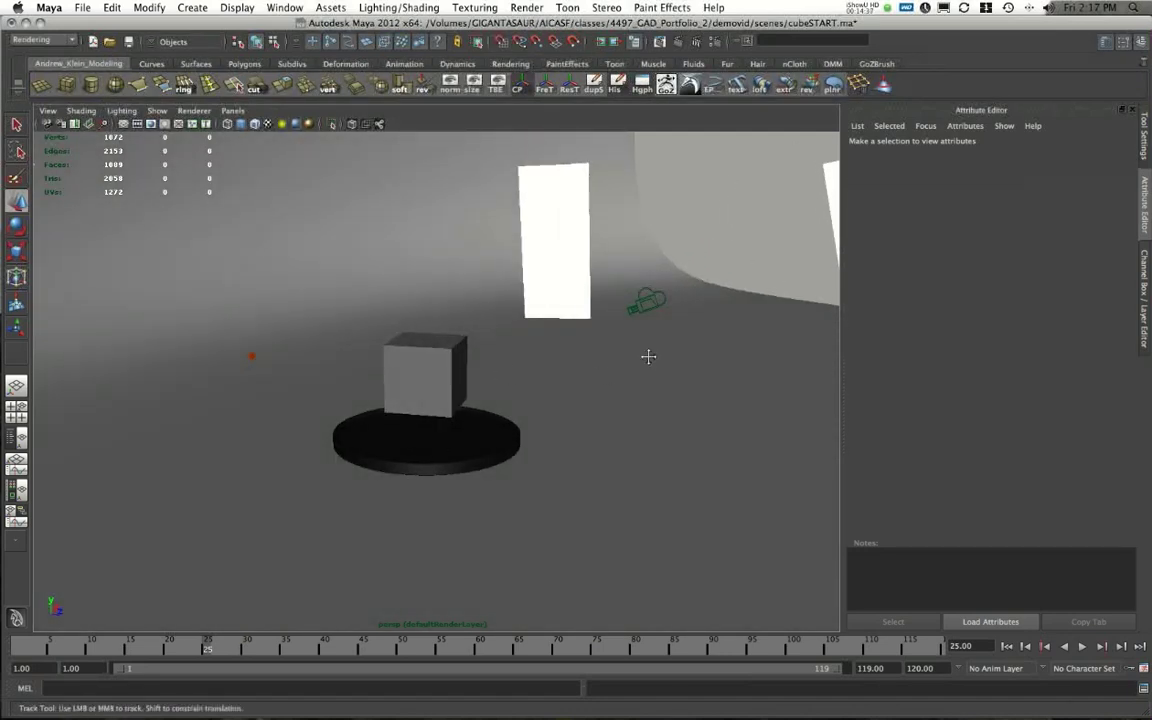
{"action": "right_click_drag", "start_coordinate": [649, 357], "coordinate": [496, 350], "text": "alt"}
{"action": "left_click_drag", "start_coordinate": [496, 350], "coordinate": [455, 380], "text": "alt"}
{"action": "right_click_drag", "start_coordinate": [378, 329], "coordinate": [503, 416], "text": "alt"}
{"action": "left_click_drag", "start_coordinate": [503, 416], "coordinate": [505, 409], "text": "alt"}
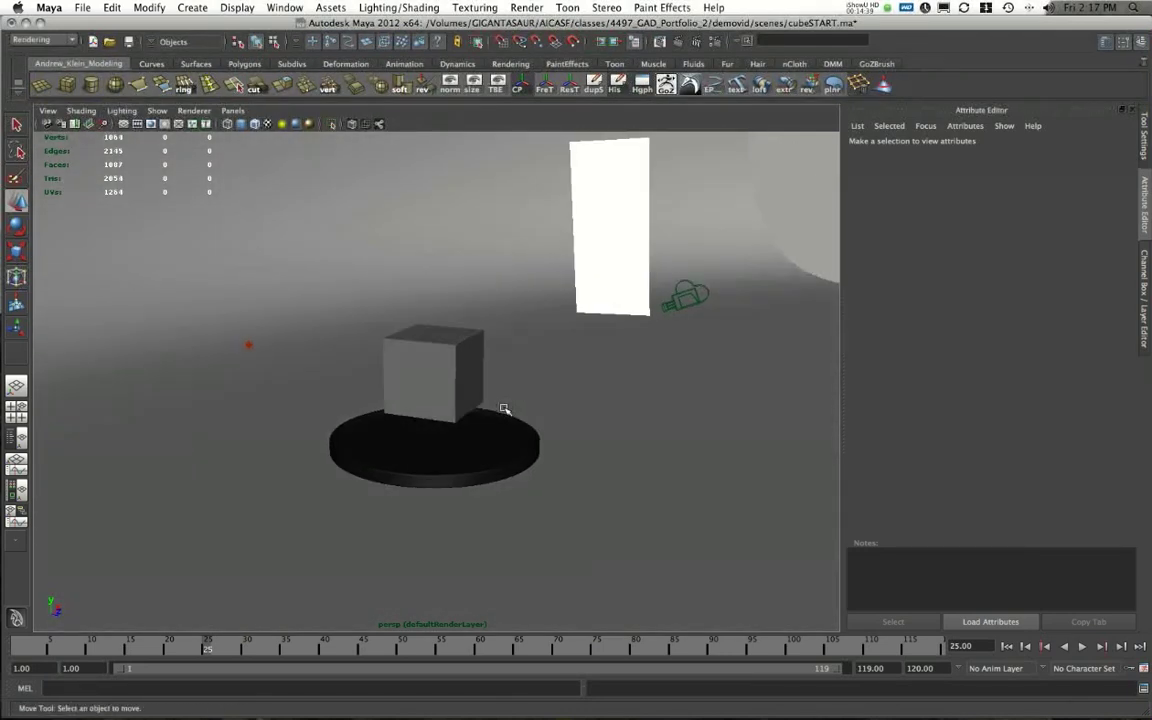